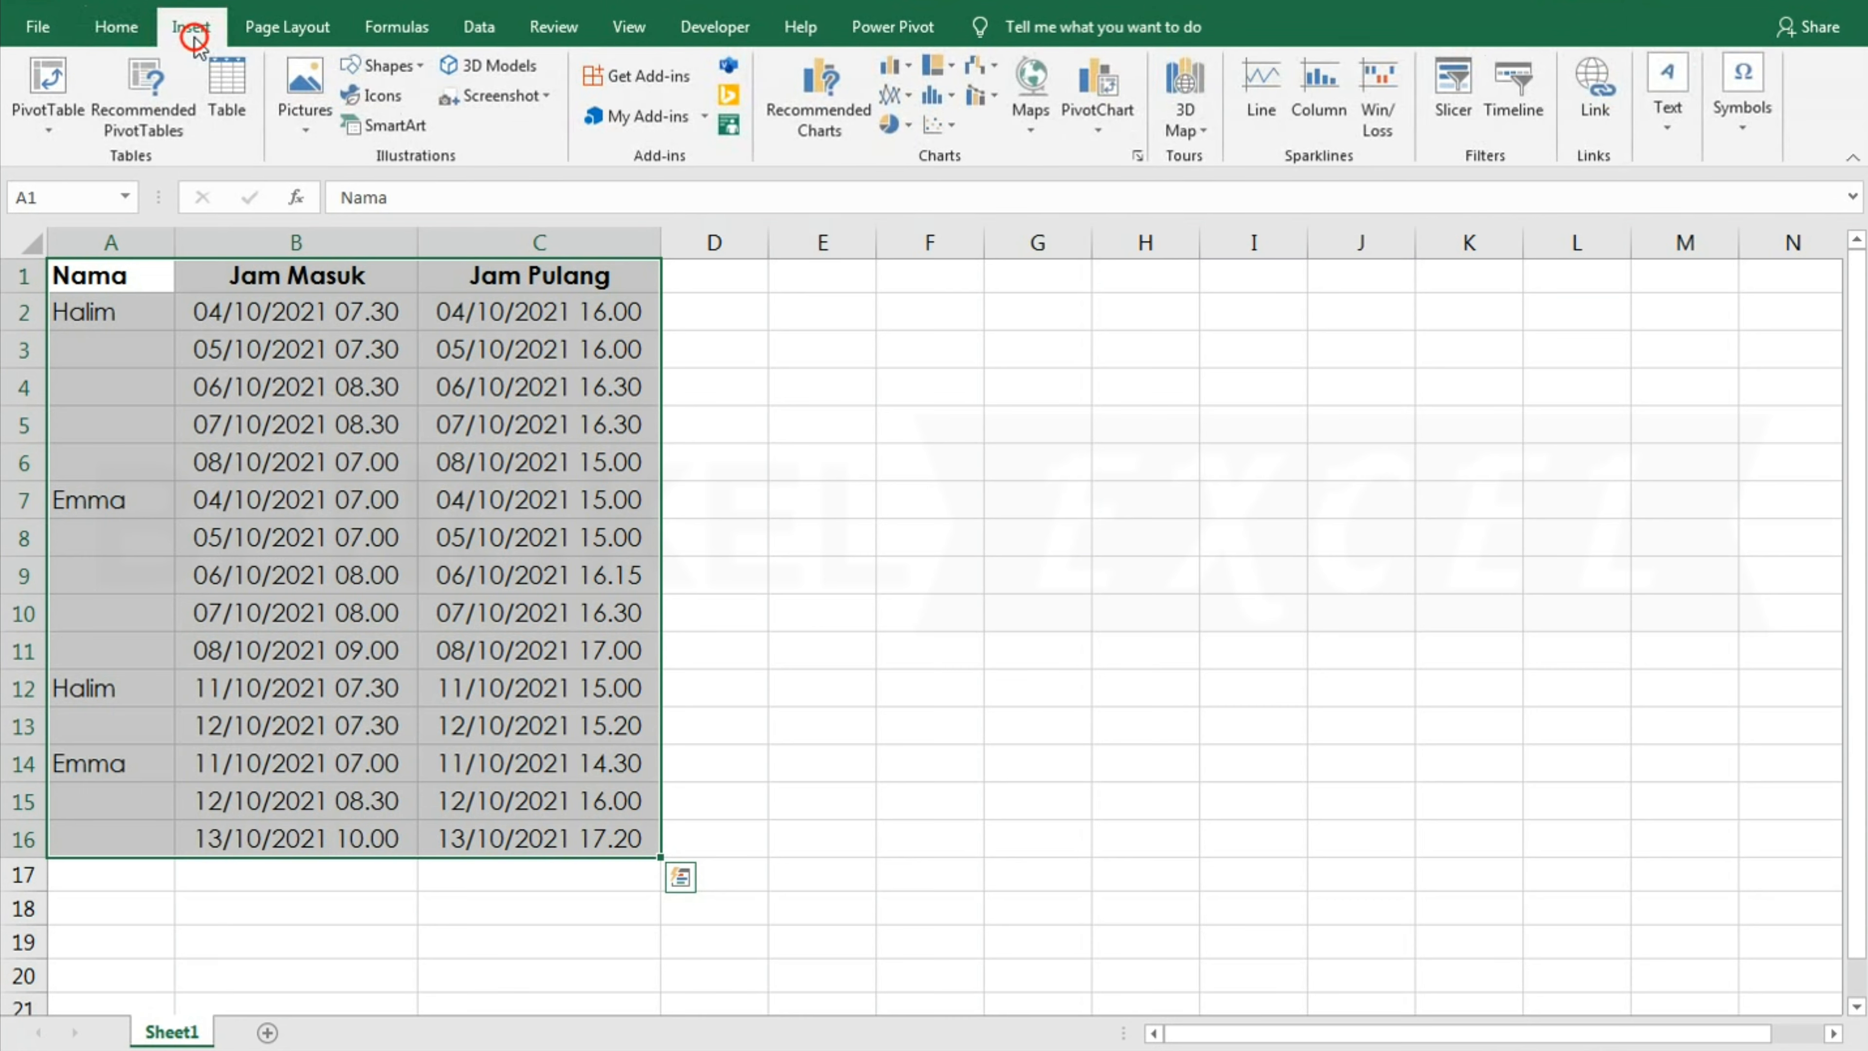
# - Convert the range A1:C16 into a table with headers and load it into the Power Query Editor
pyautogui.click(220, 92)
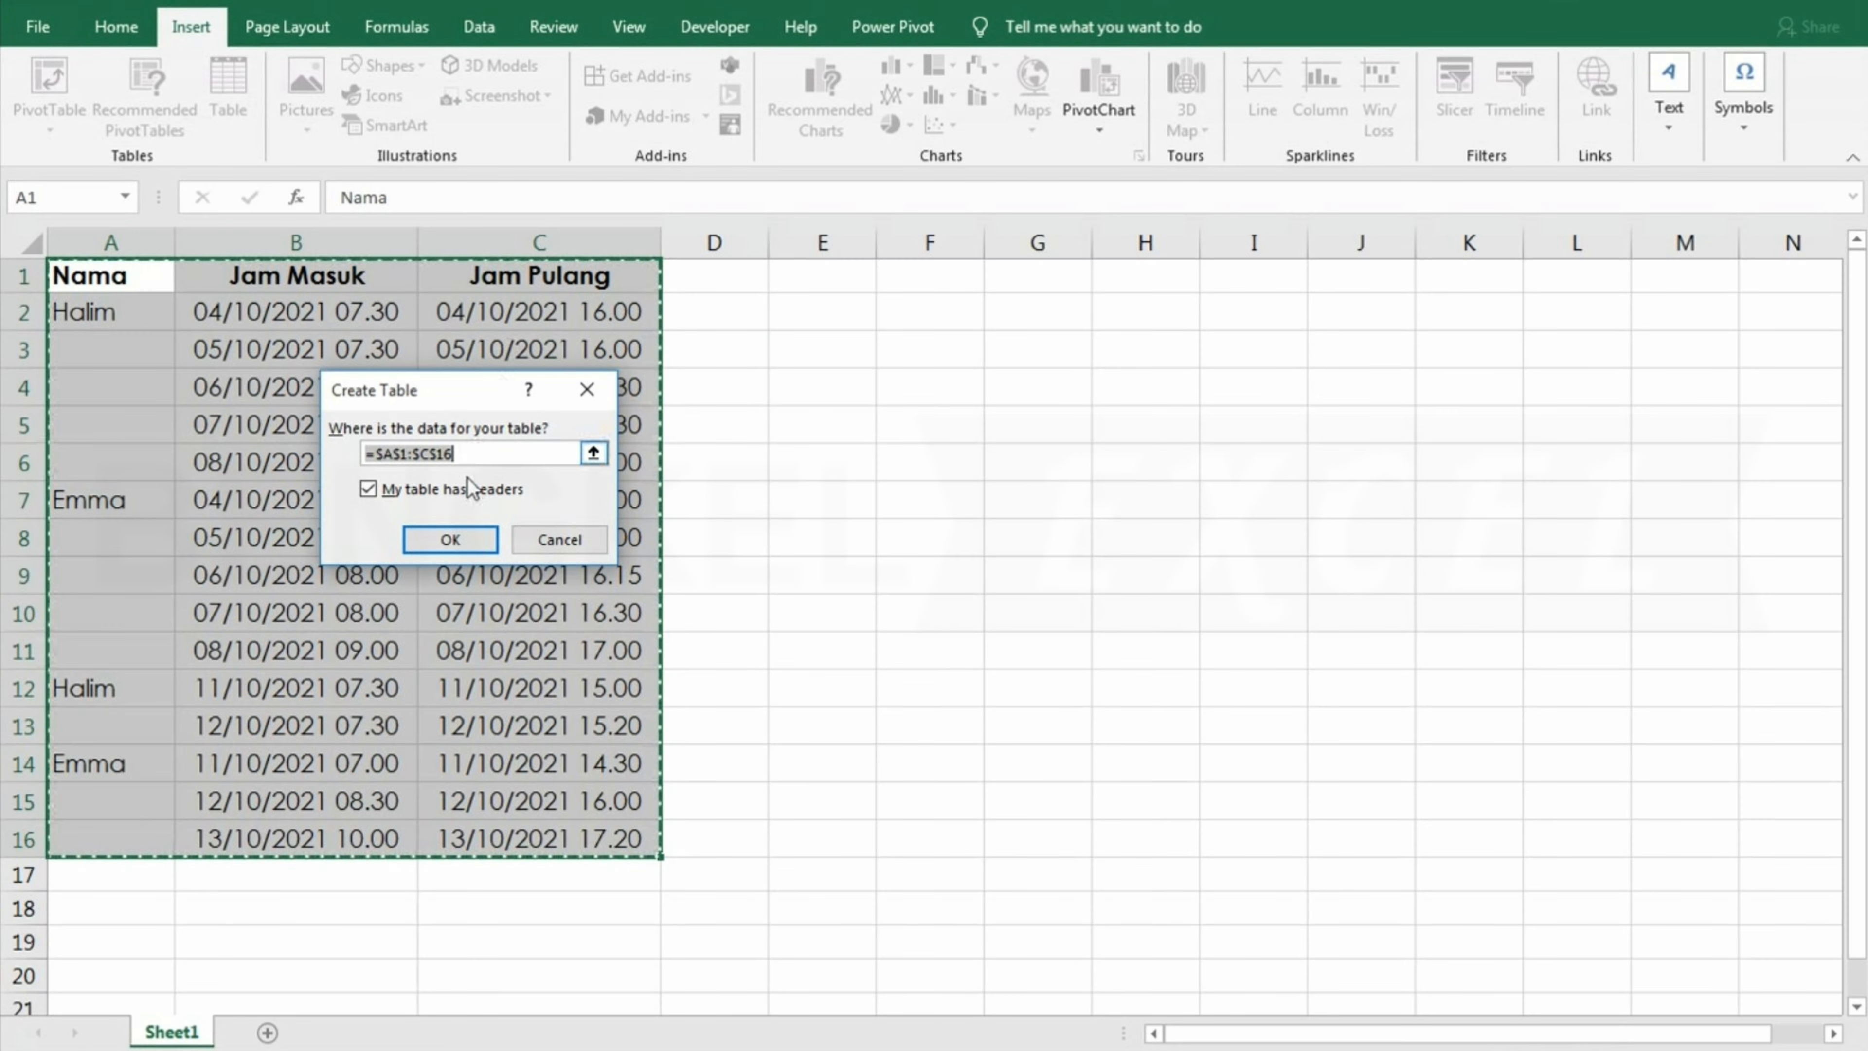
pyautogui.click(468, 541)
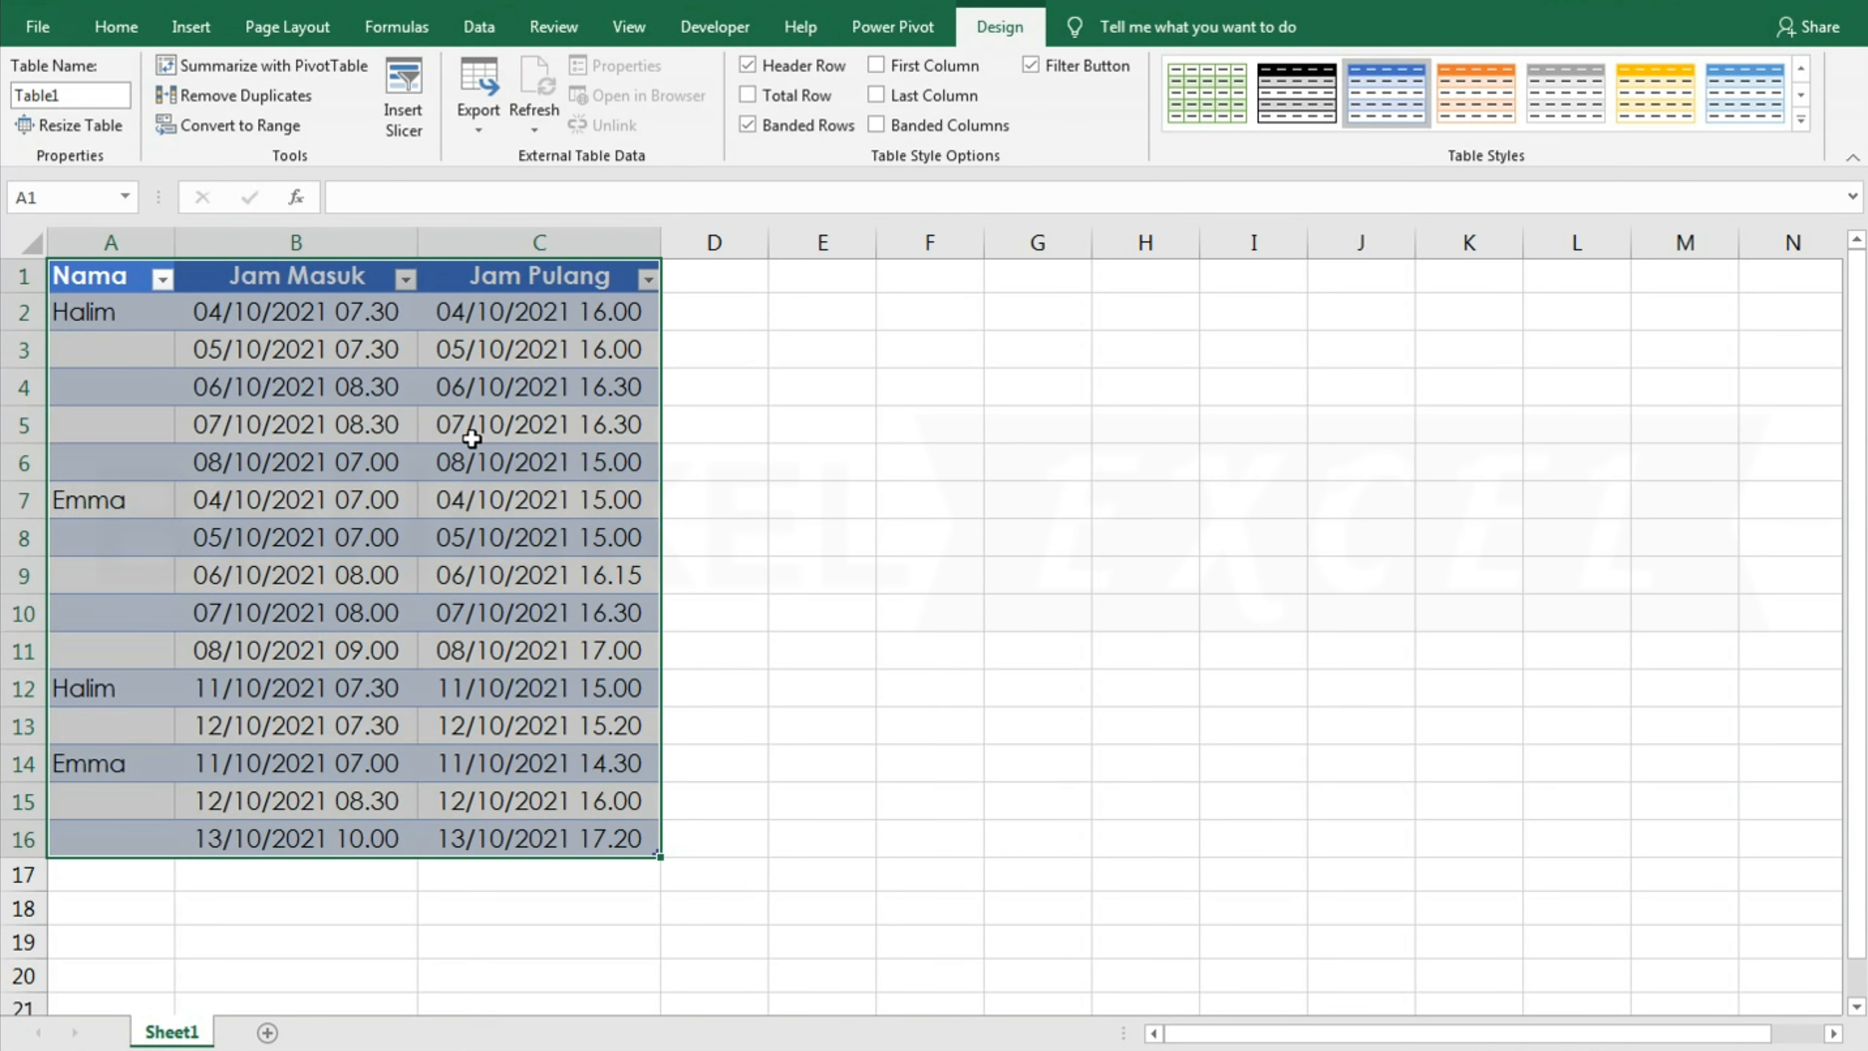
pyautogui.click(484, 28)
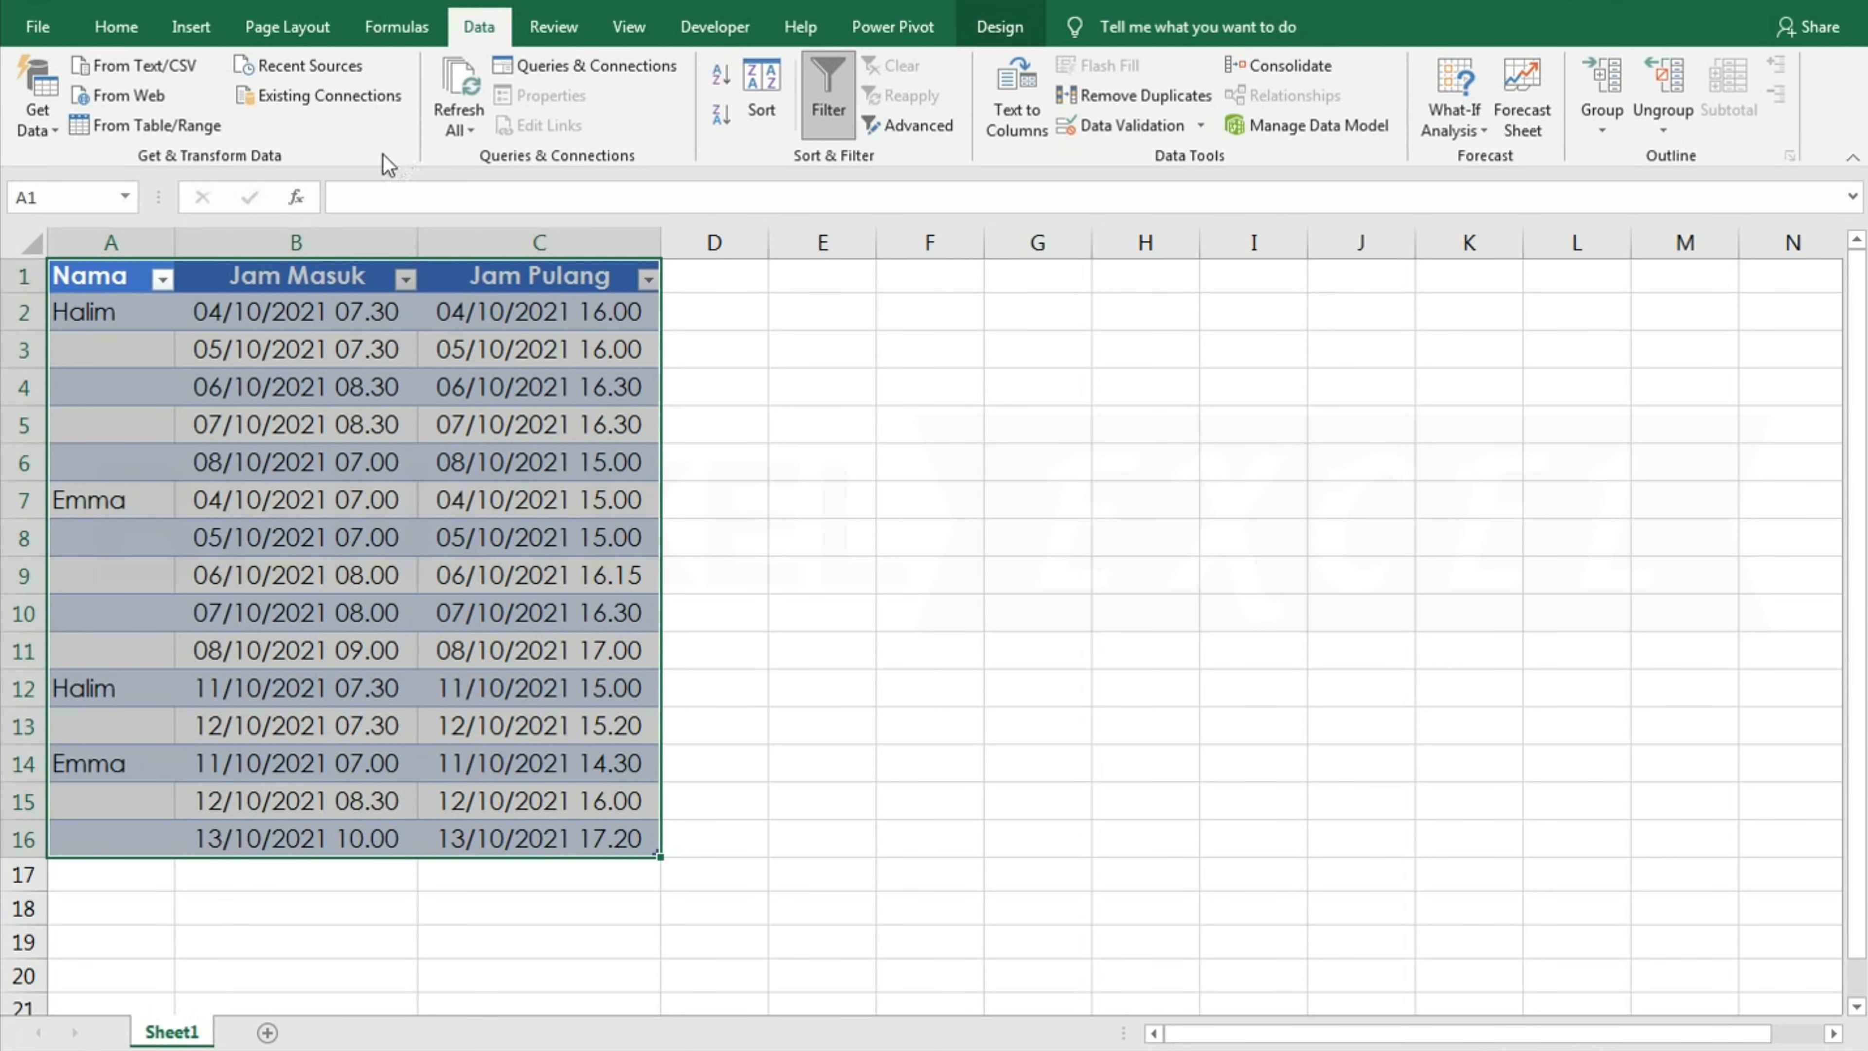
pyautogui.click(186, 129)
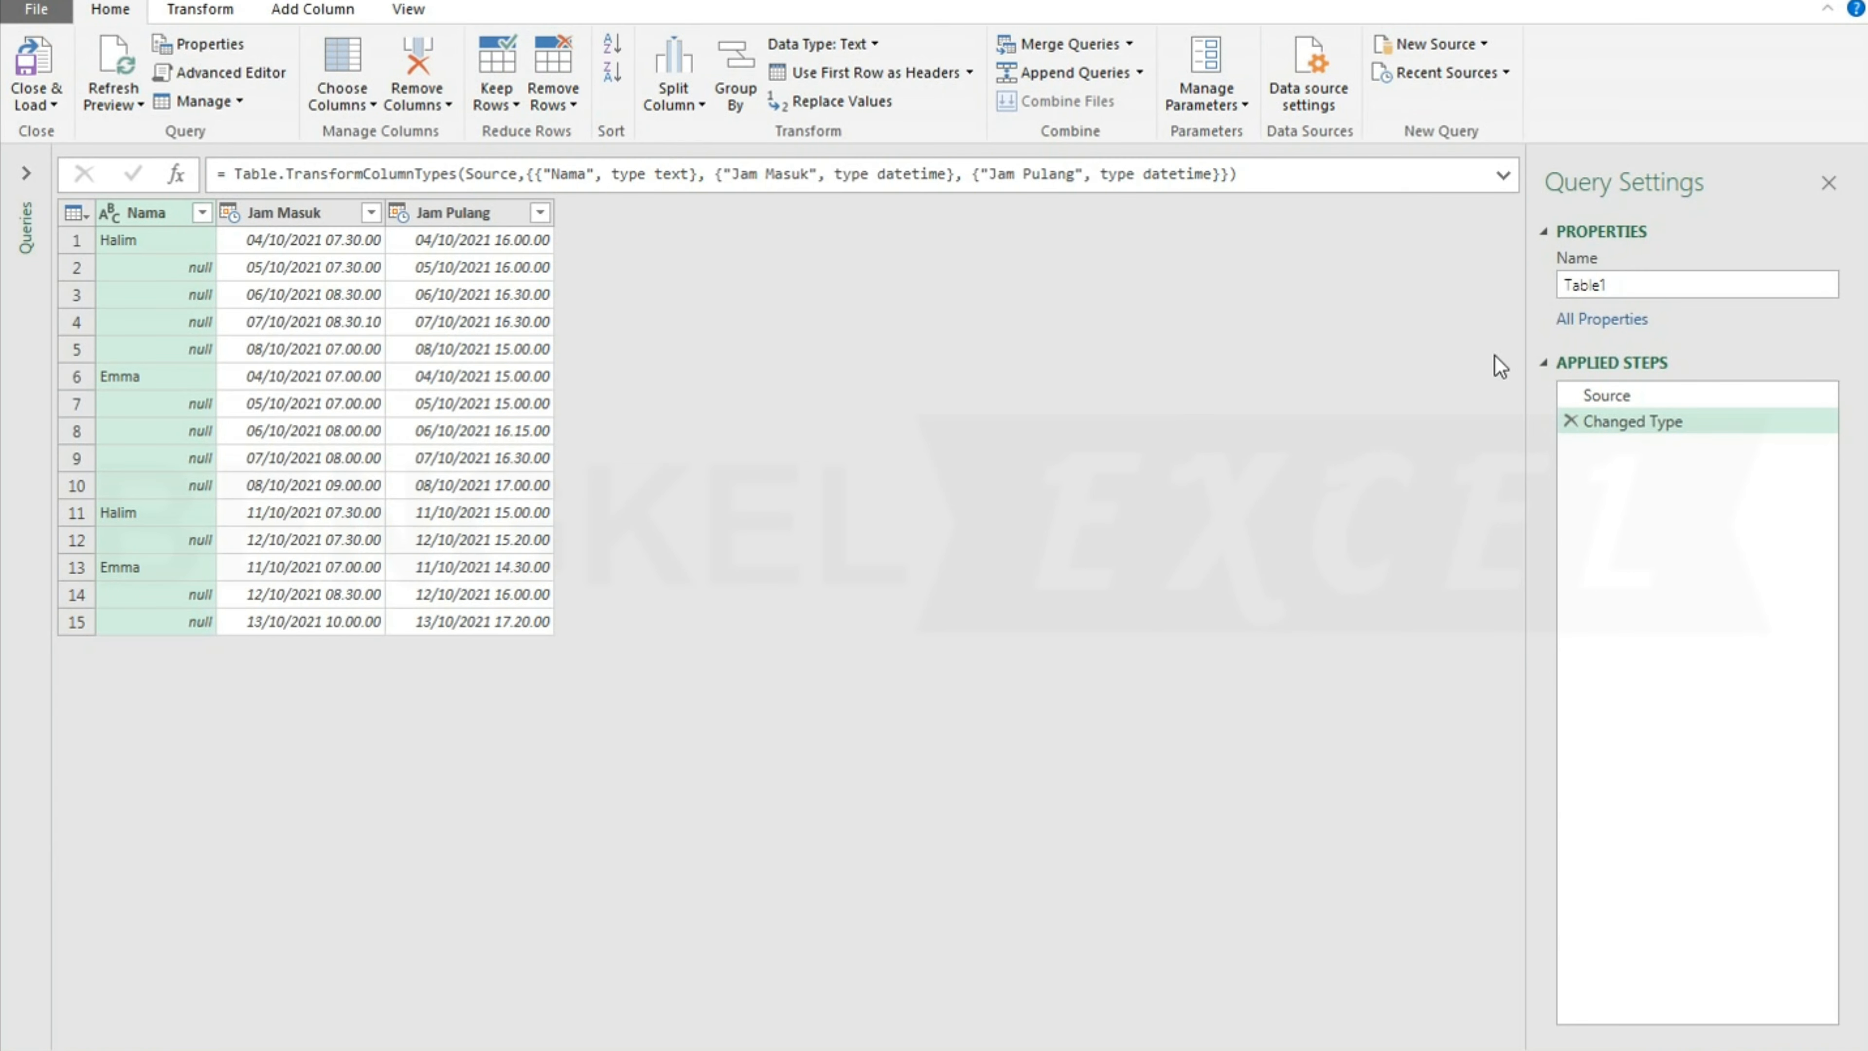
# - Rename the query as Data Jam Kerja
pyautogui.moveTo(1657, 284); pyautogui.dragTo(1503, 304)
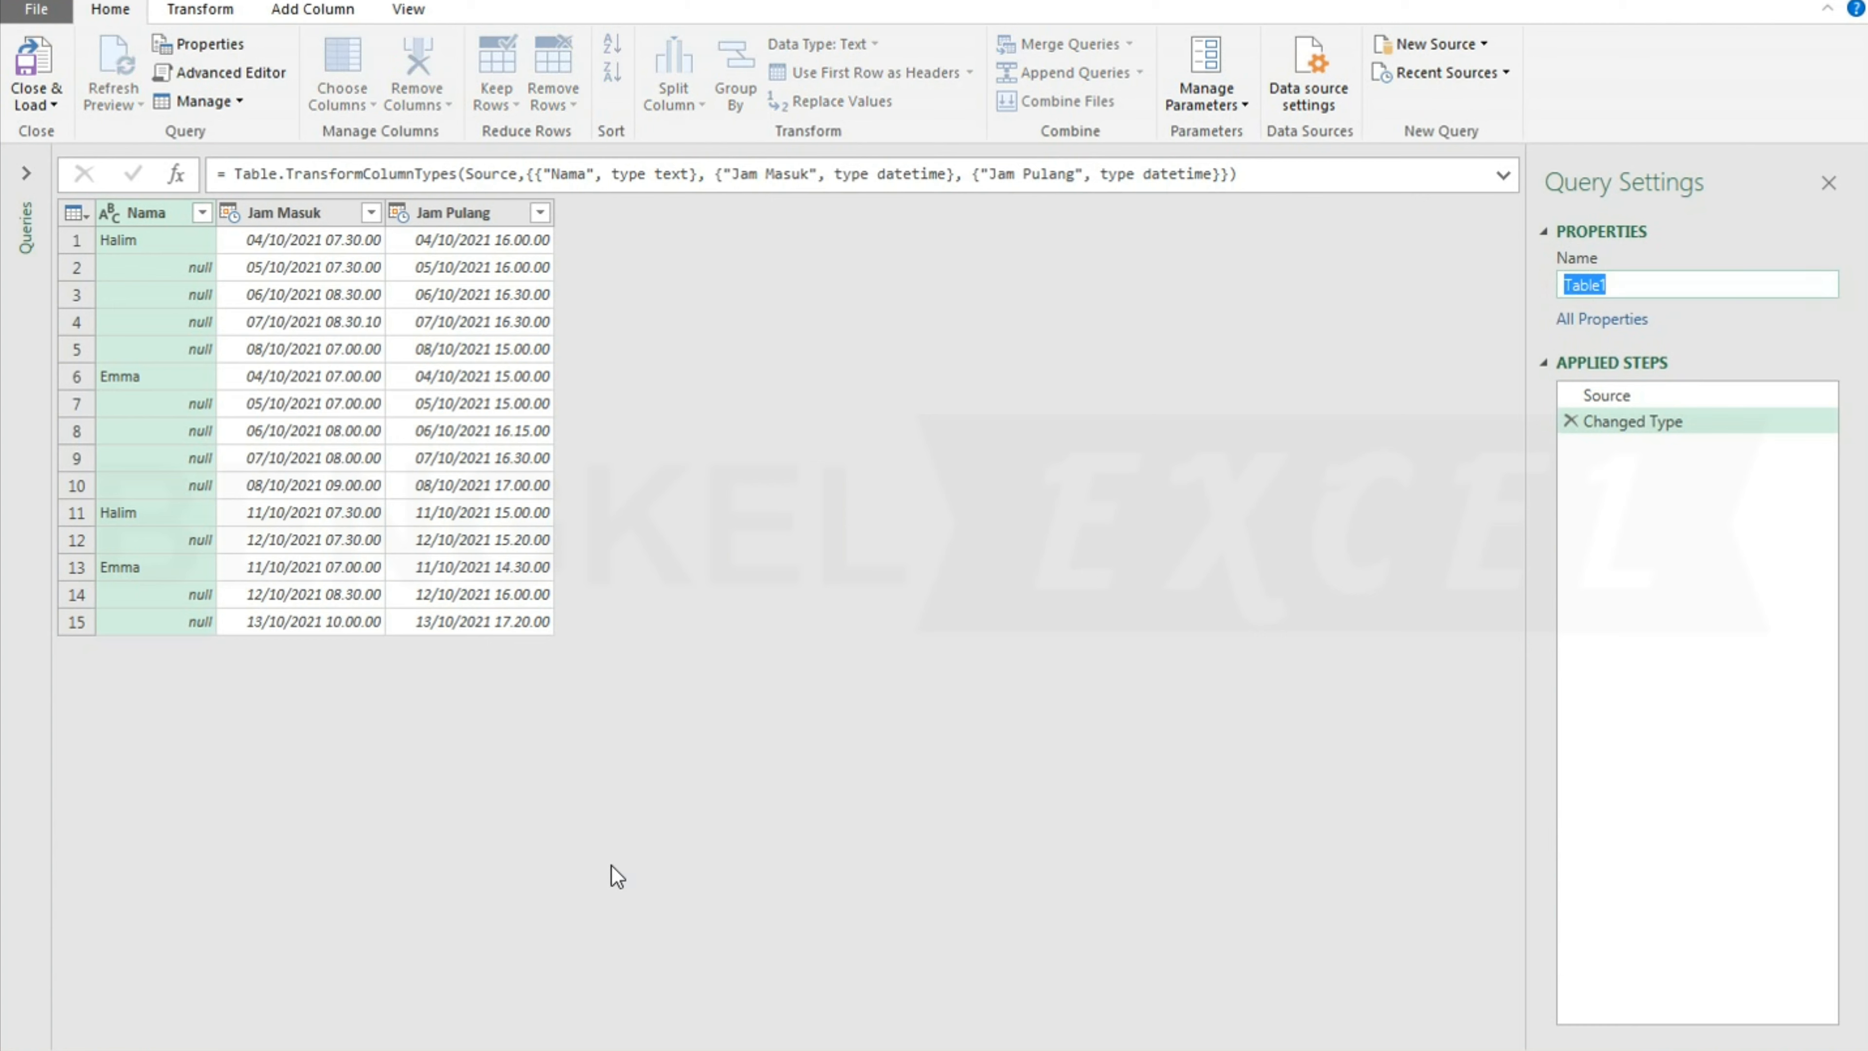
pyautogui.write('Data Jam Kerja')
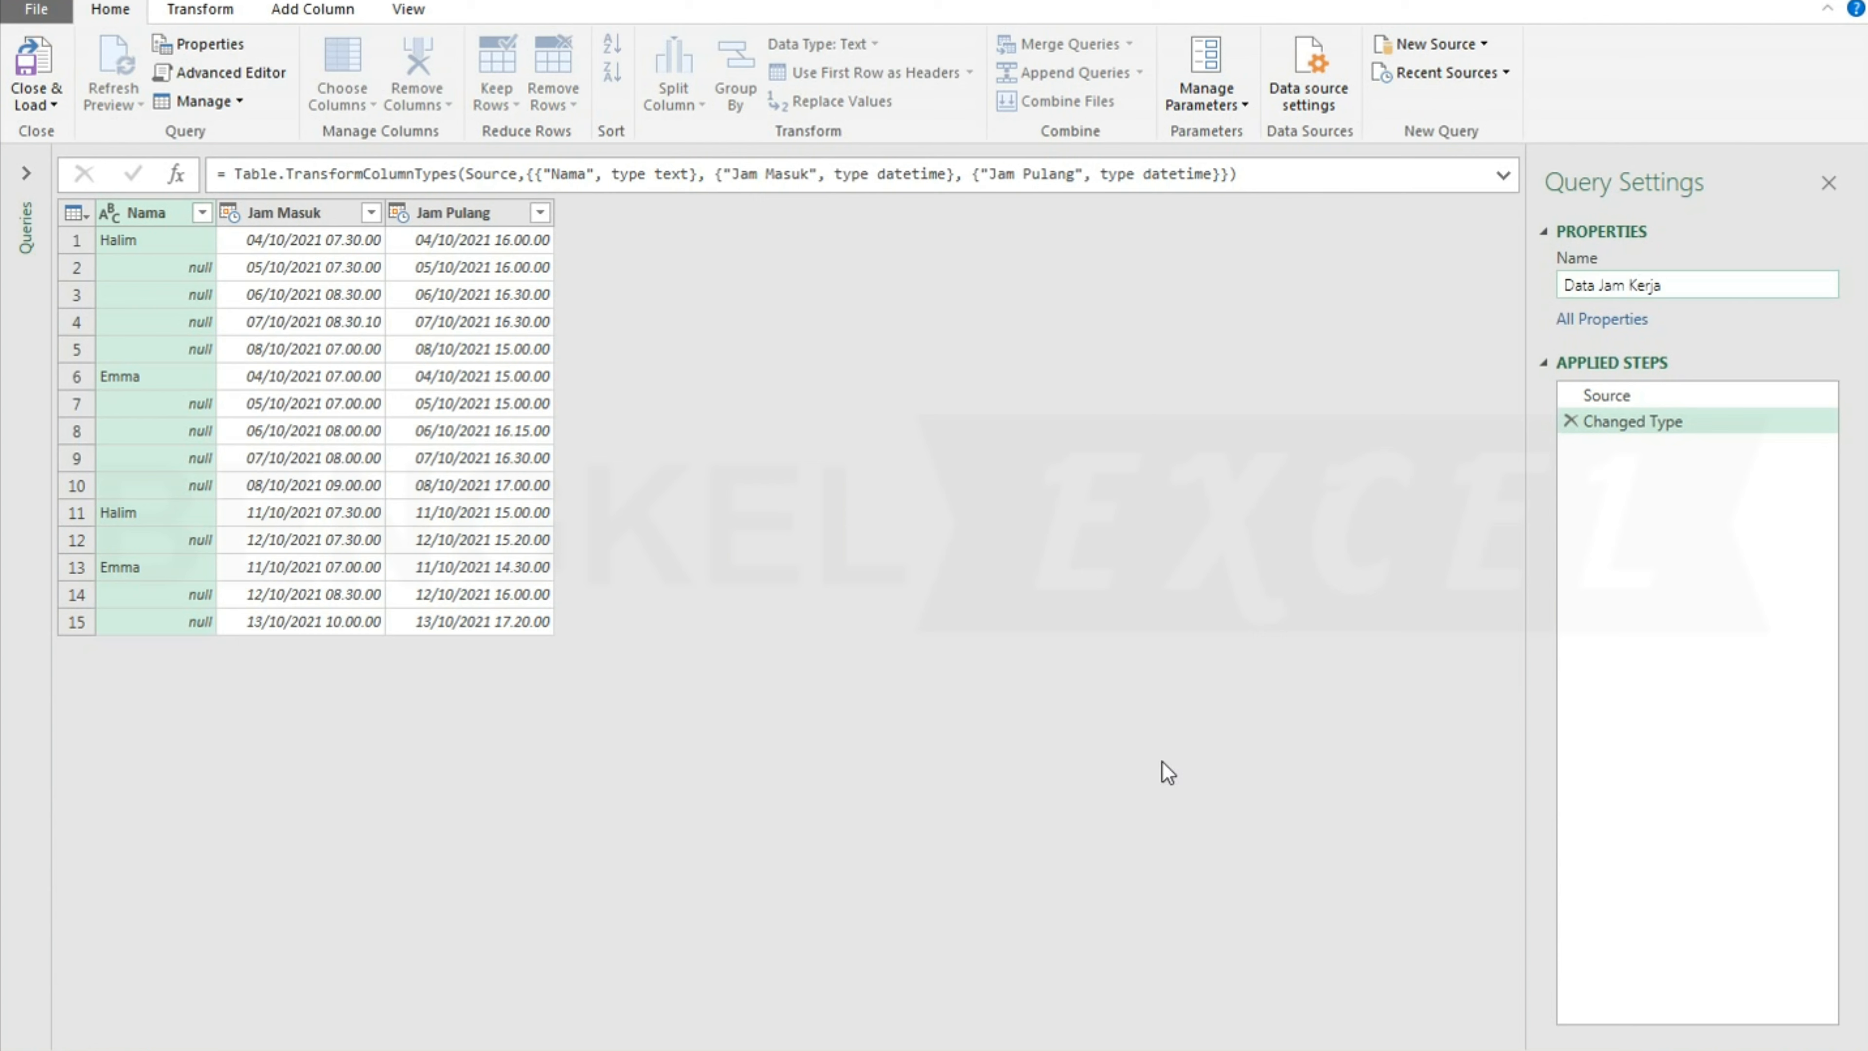
pyautogui.click(1637, 495)
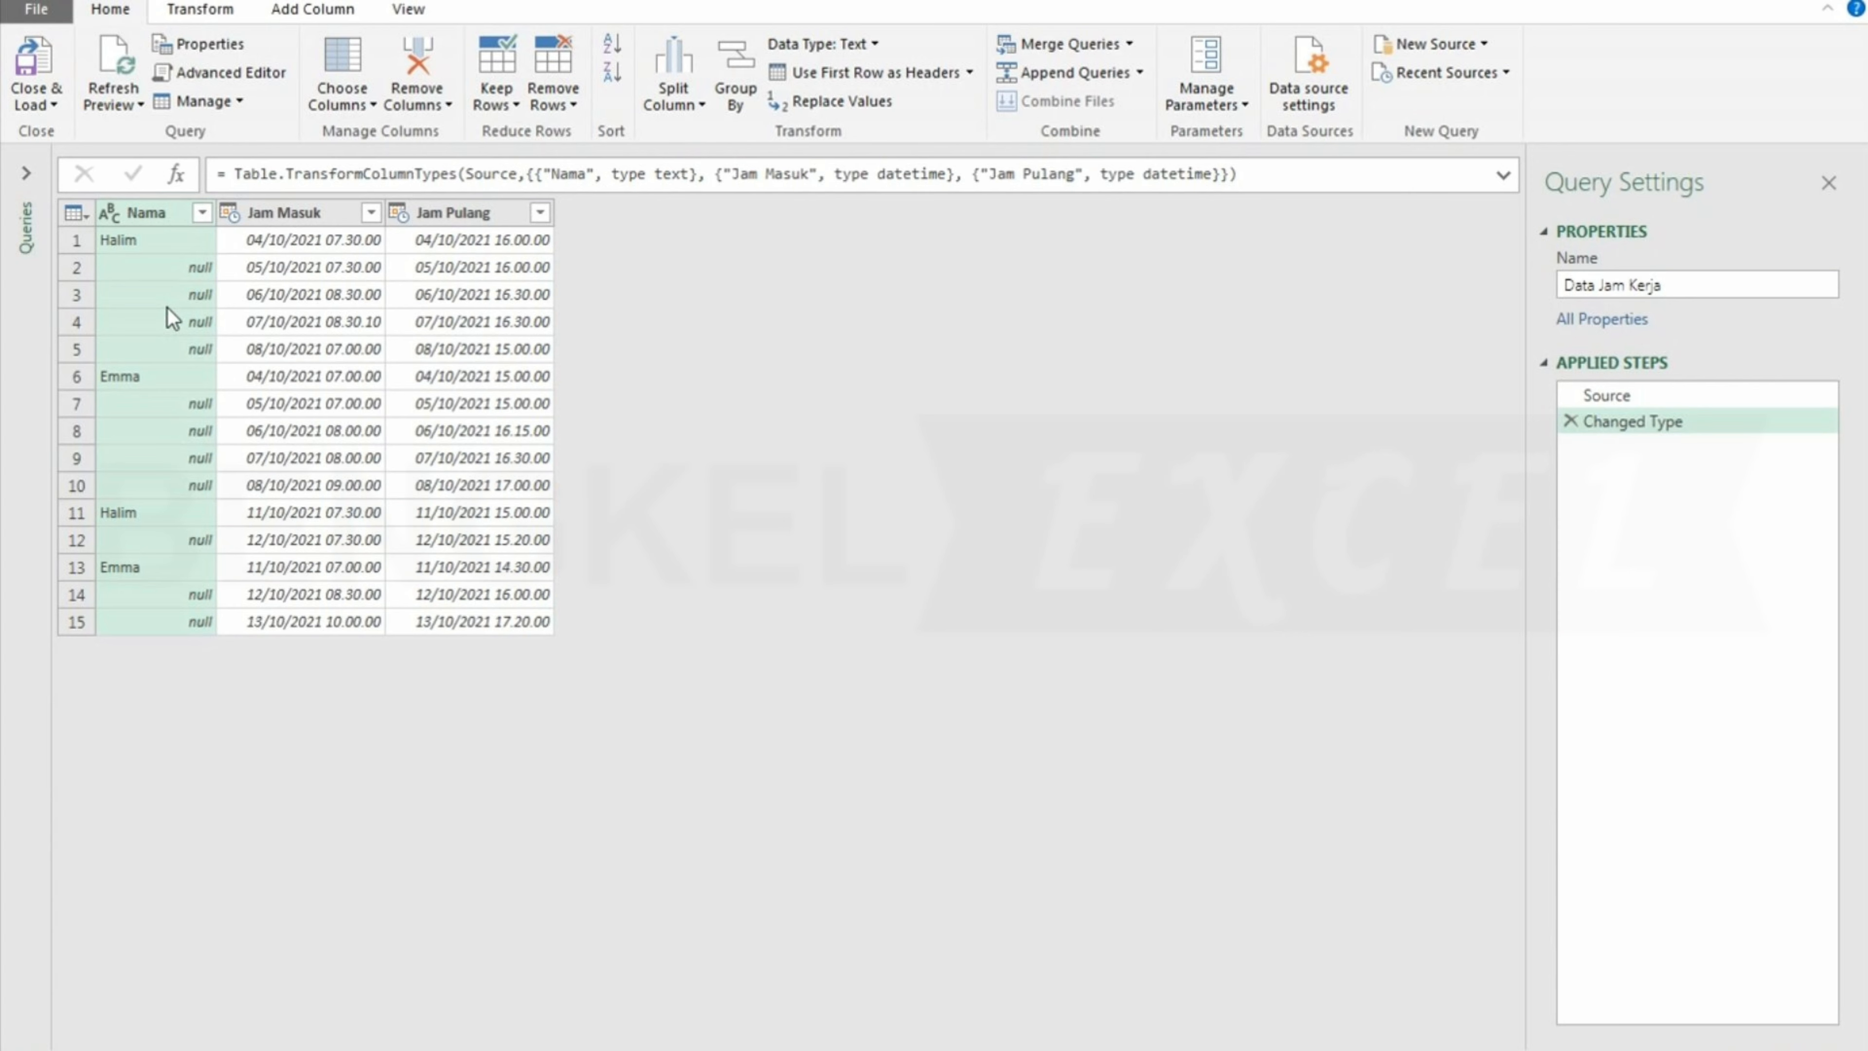
# - Fill the empty cells of the Nama column downward with the name above them
pyautogui.click(161, 214)
pyautogui.rightClick(164, 219)
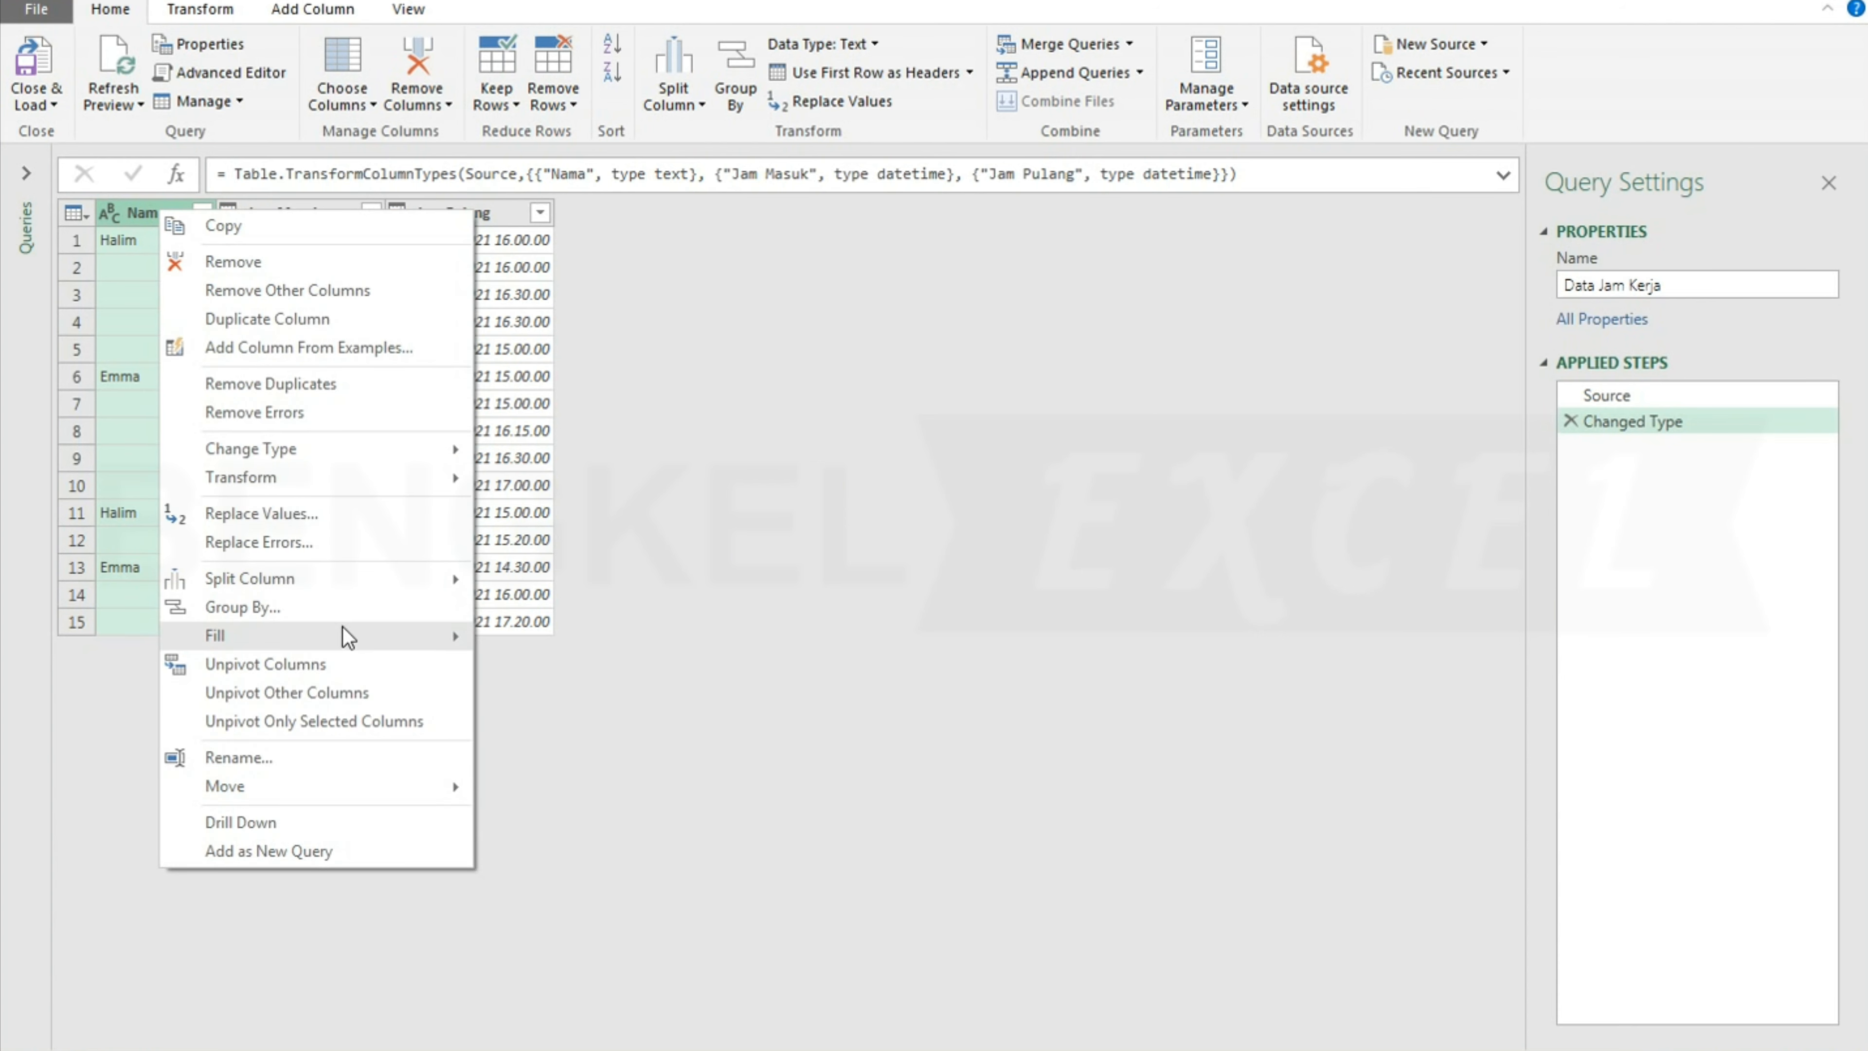
pyautogui.moveTo(349, 645)
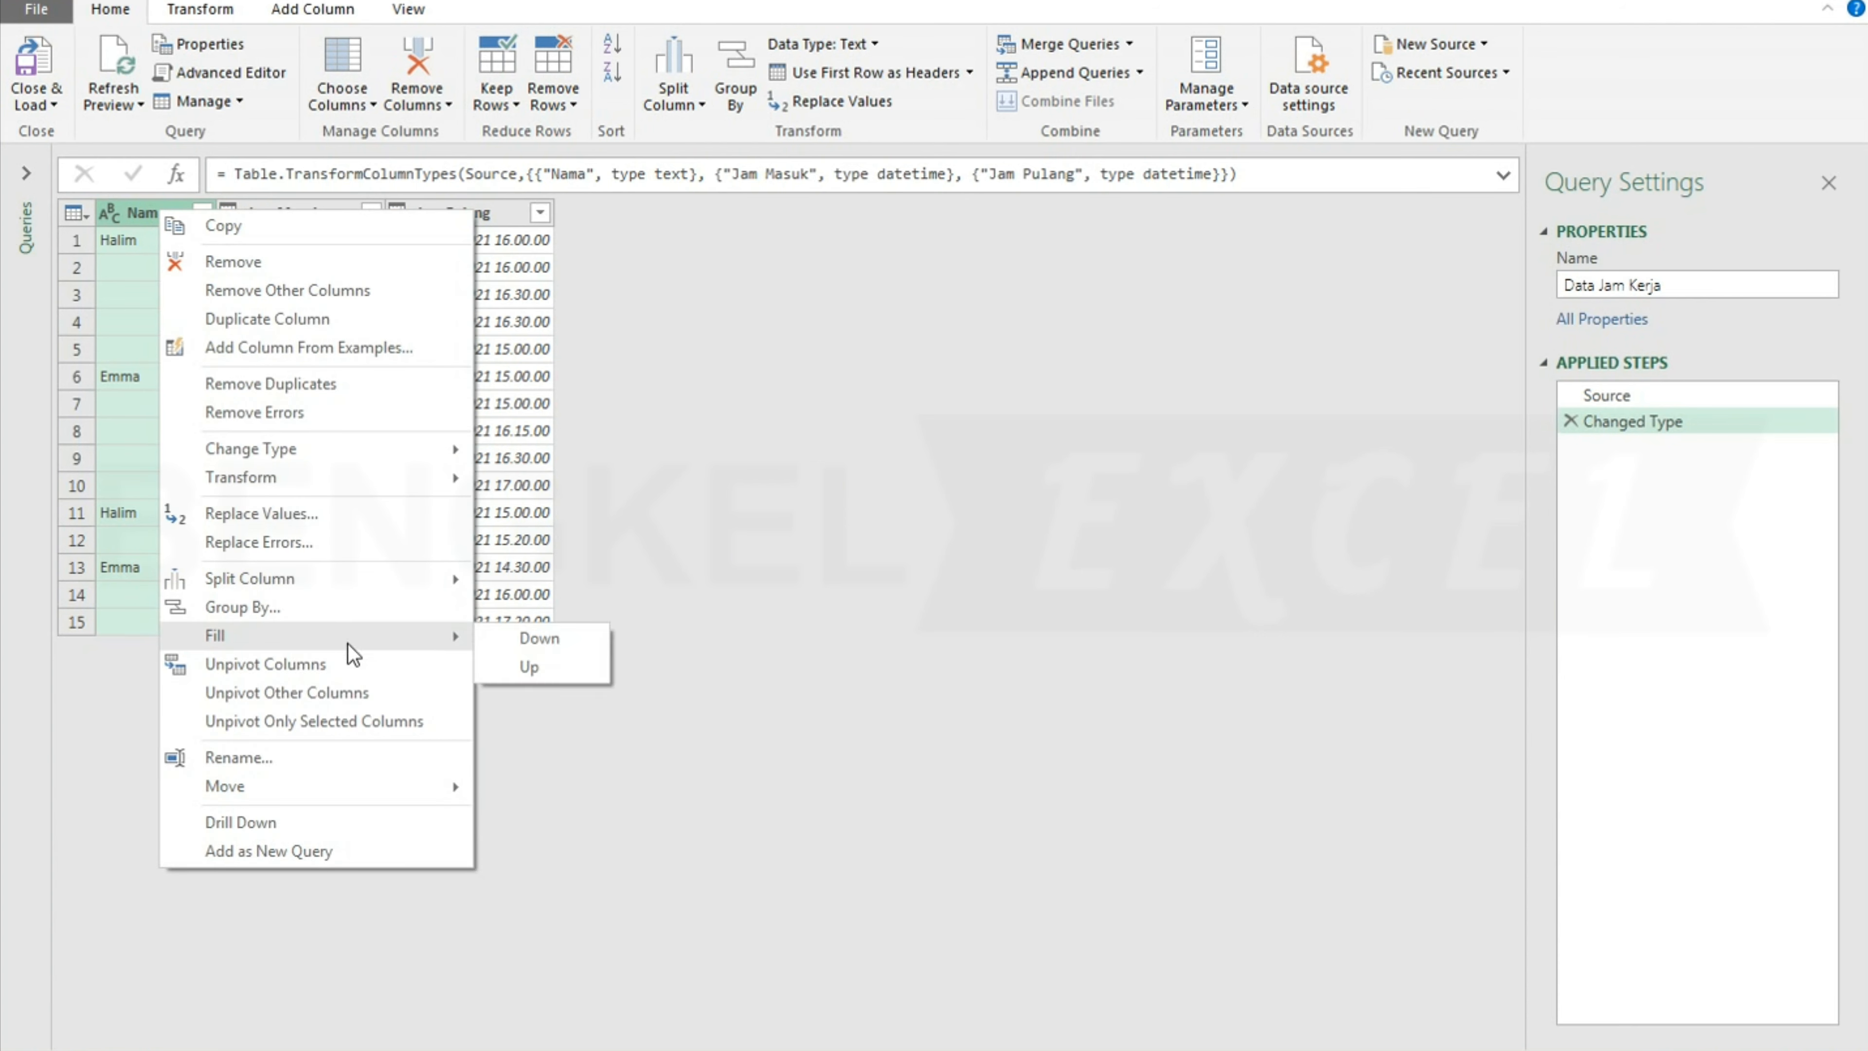
pyautogui.click(571, 639)
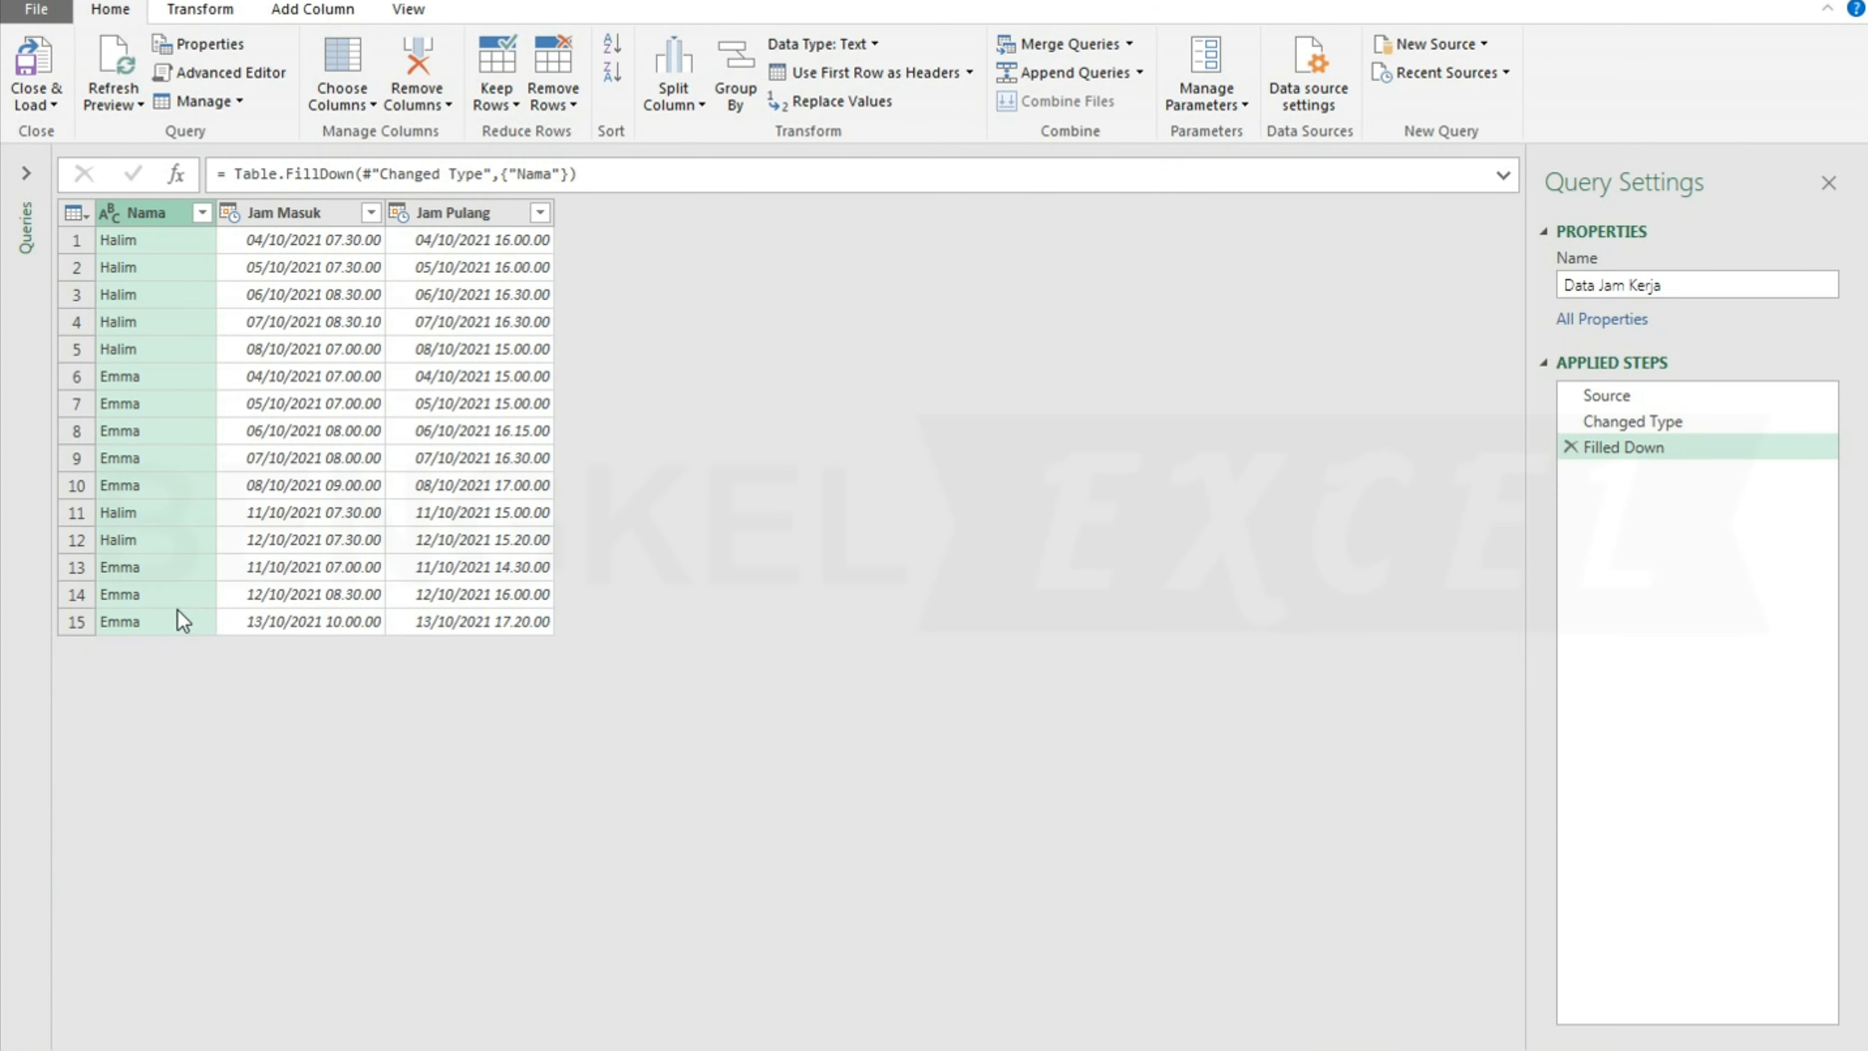
pyautogui.click(158, 619)
pyautogui.click(153, 600)
pyautogui.click(139, 460)
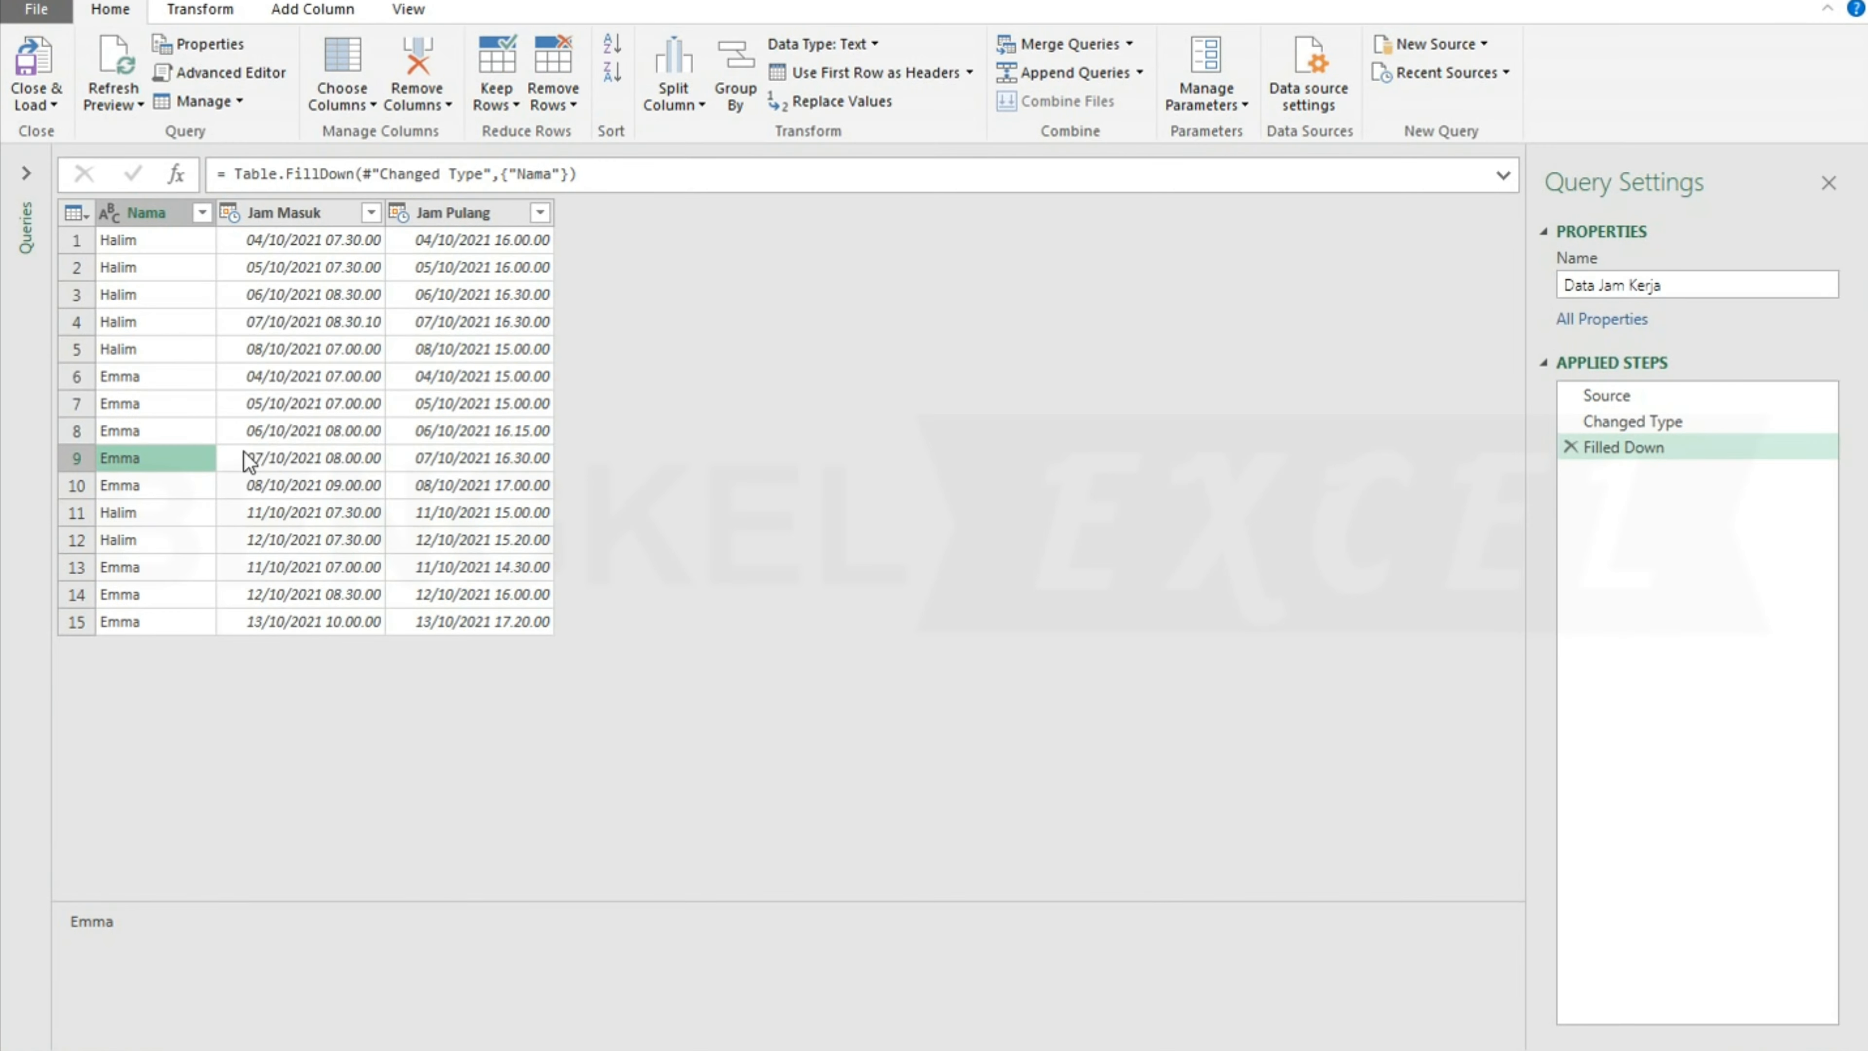
# - Try adding a date-only column extracted from Jam Masuk, and remove that query step again
pyautogui.click(293, 215)
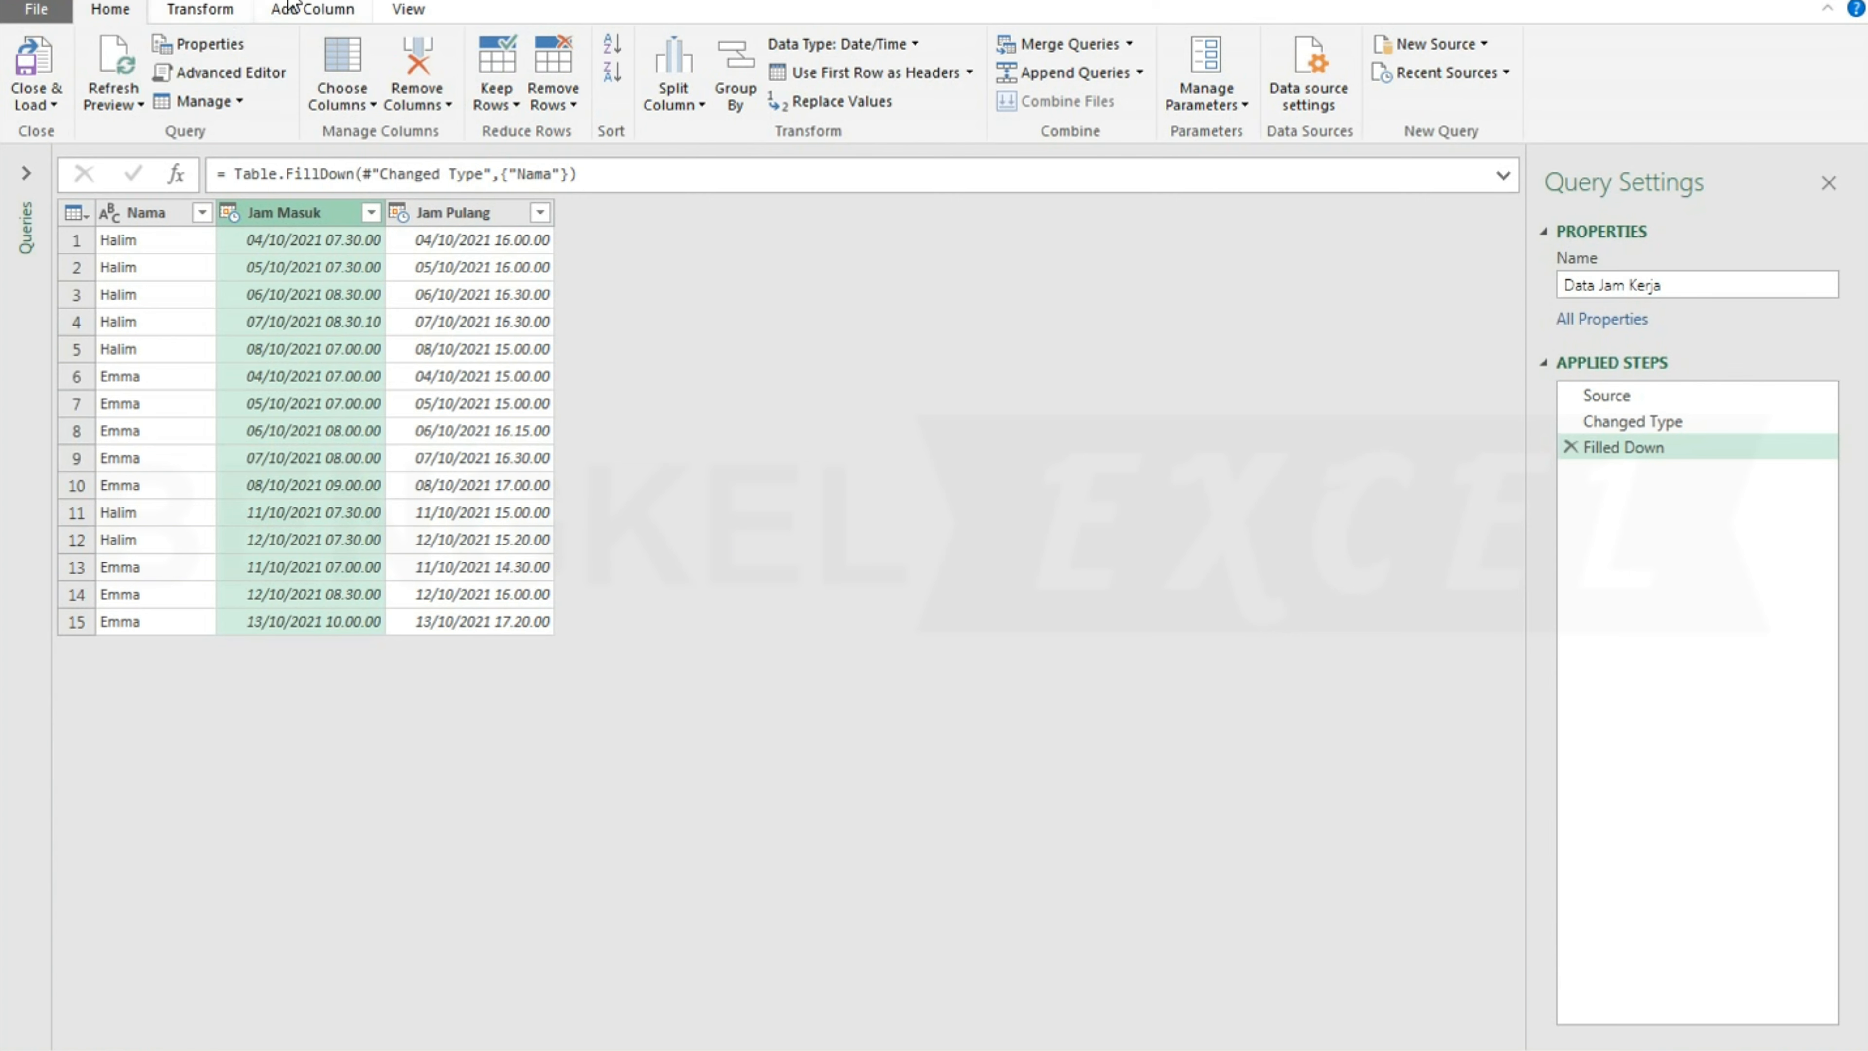
pyautogui.click(315, 10)
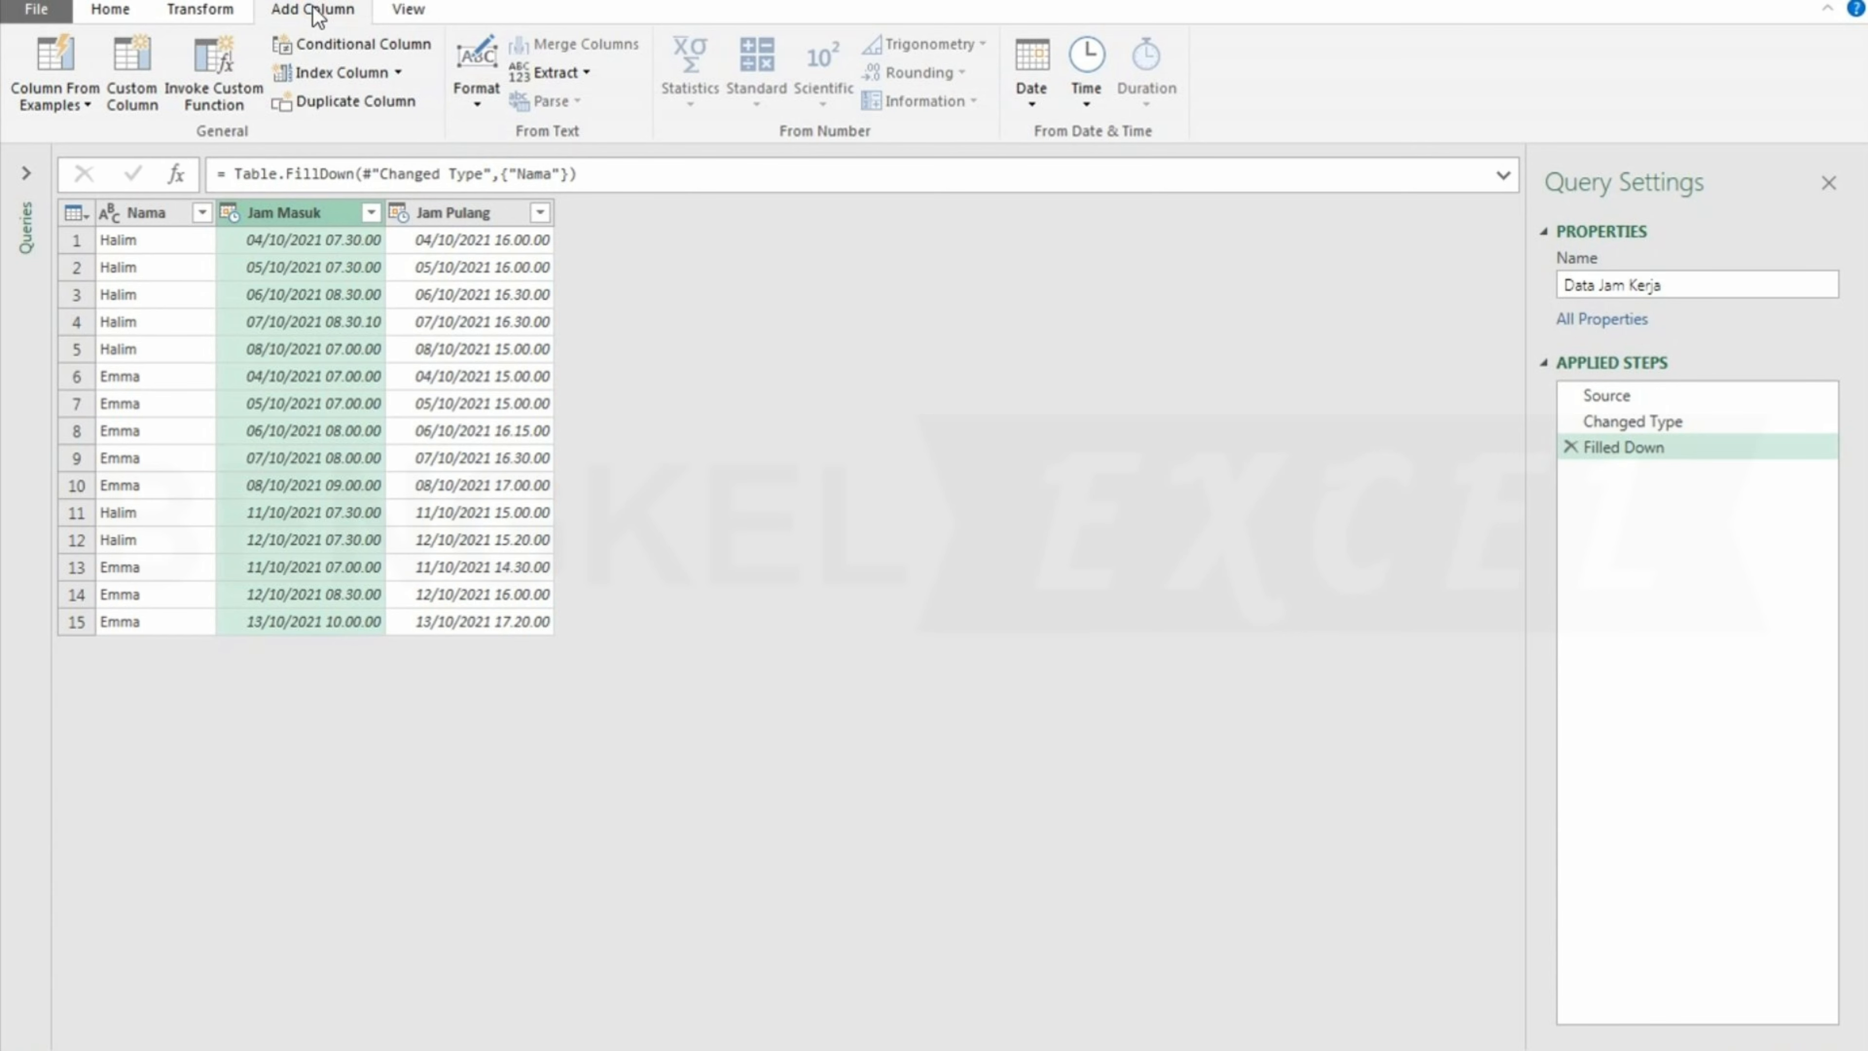
pyautogui.click(1049, 104)
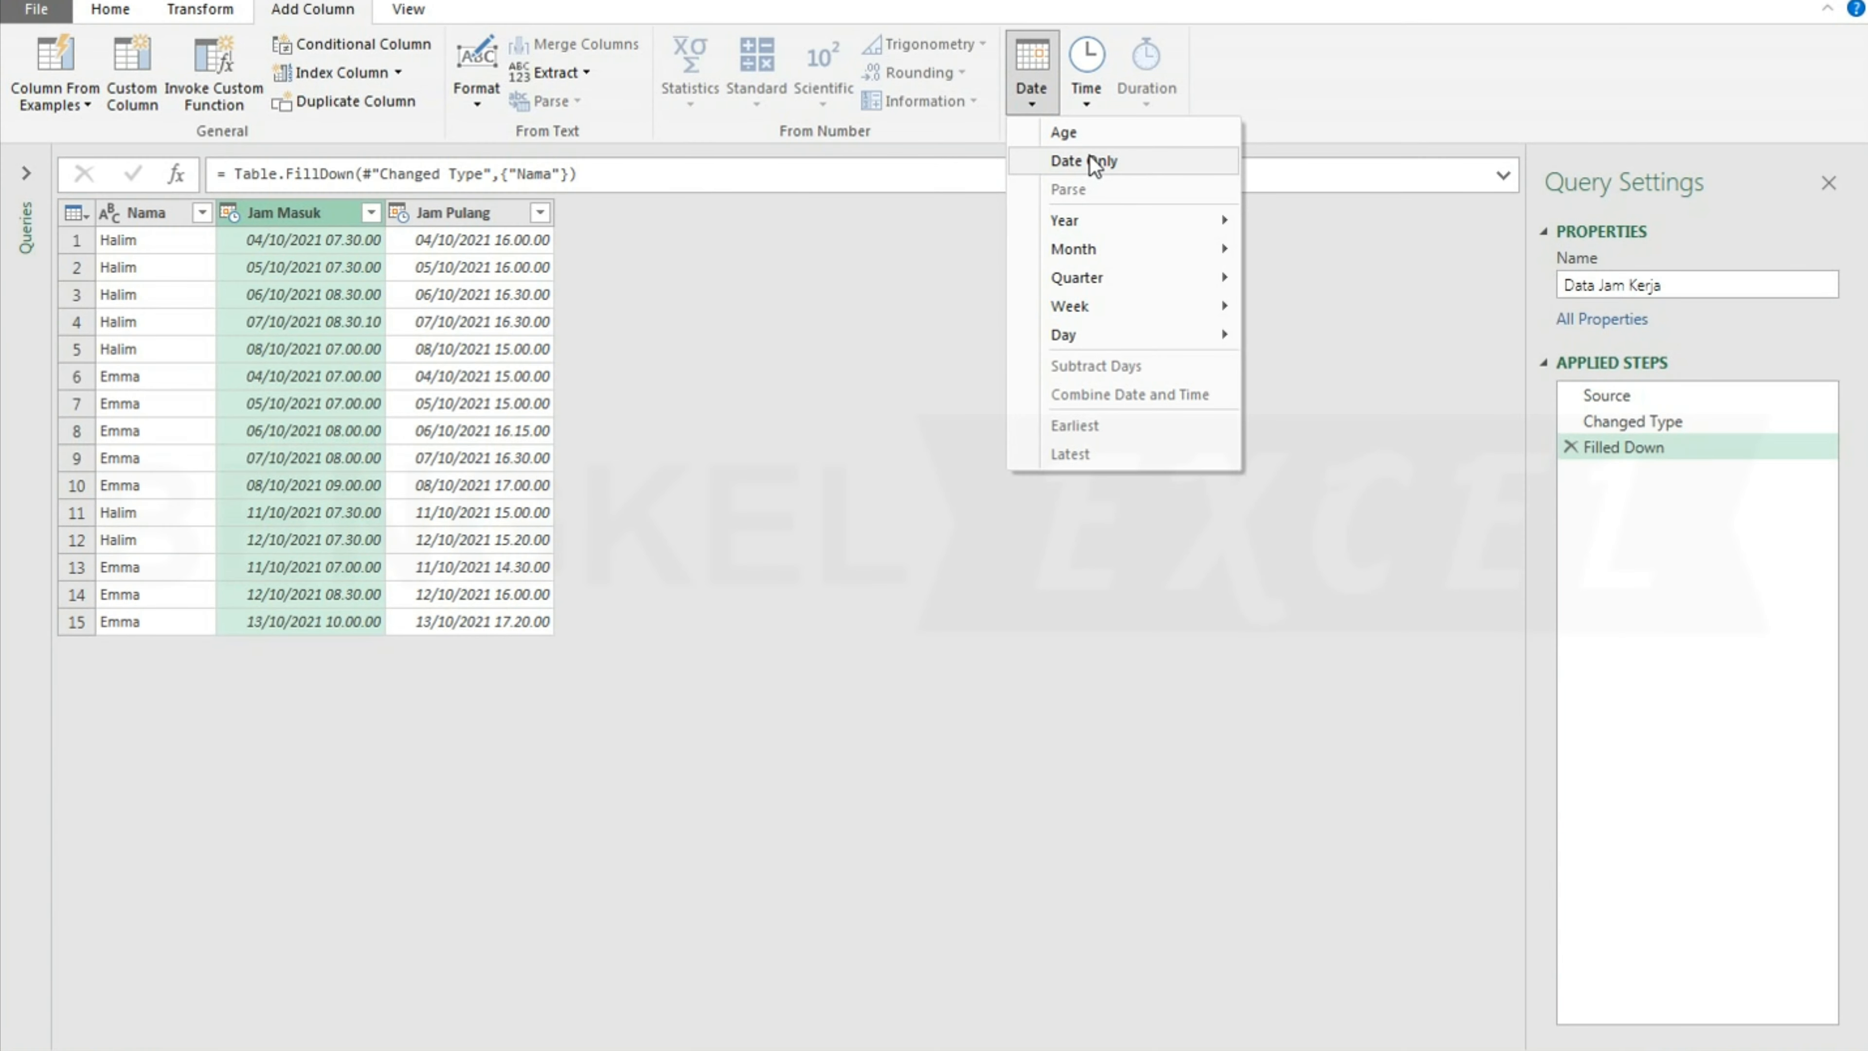
pyautogui.click(1114, 163)
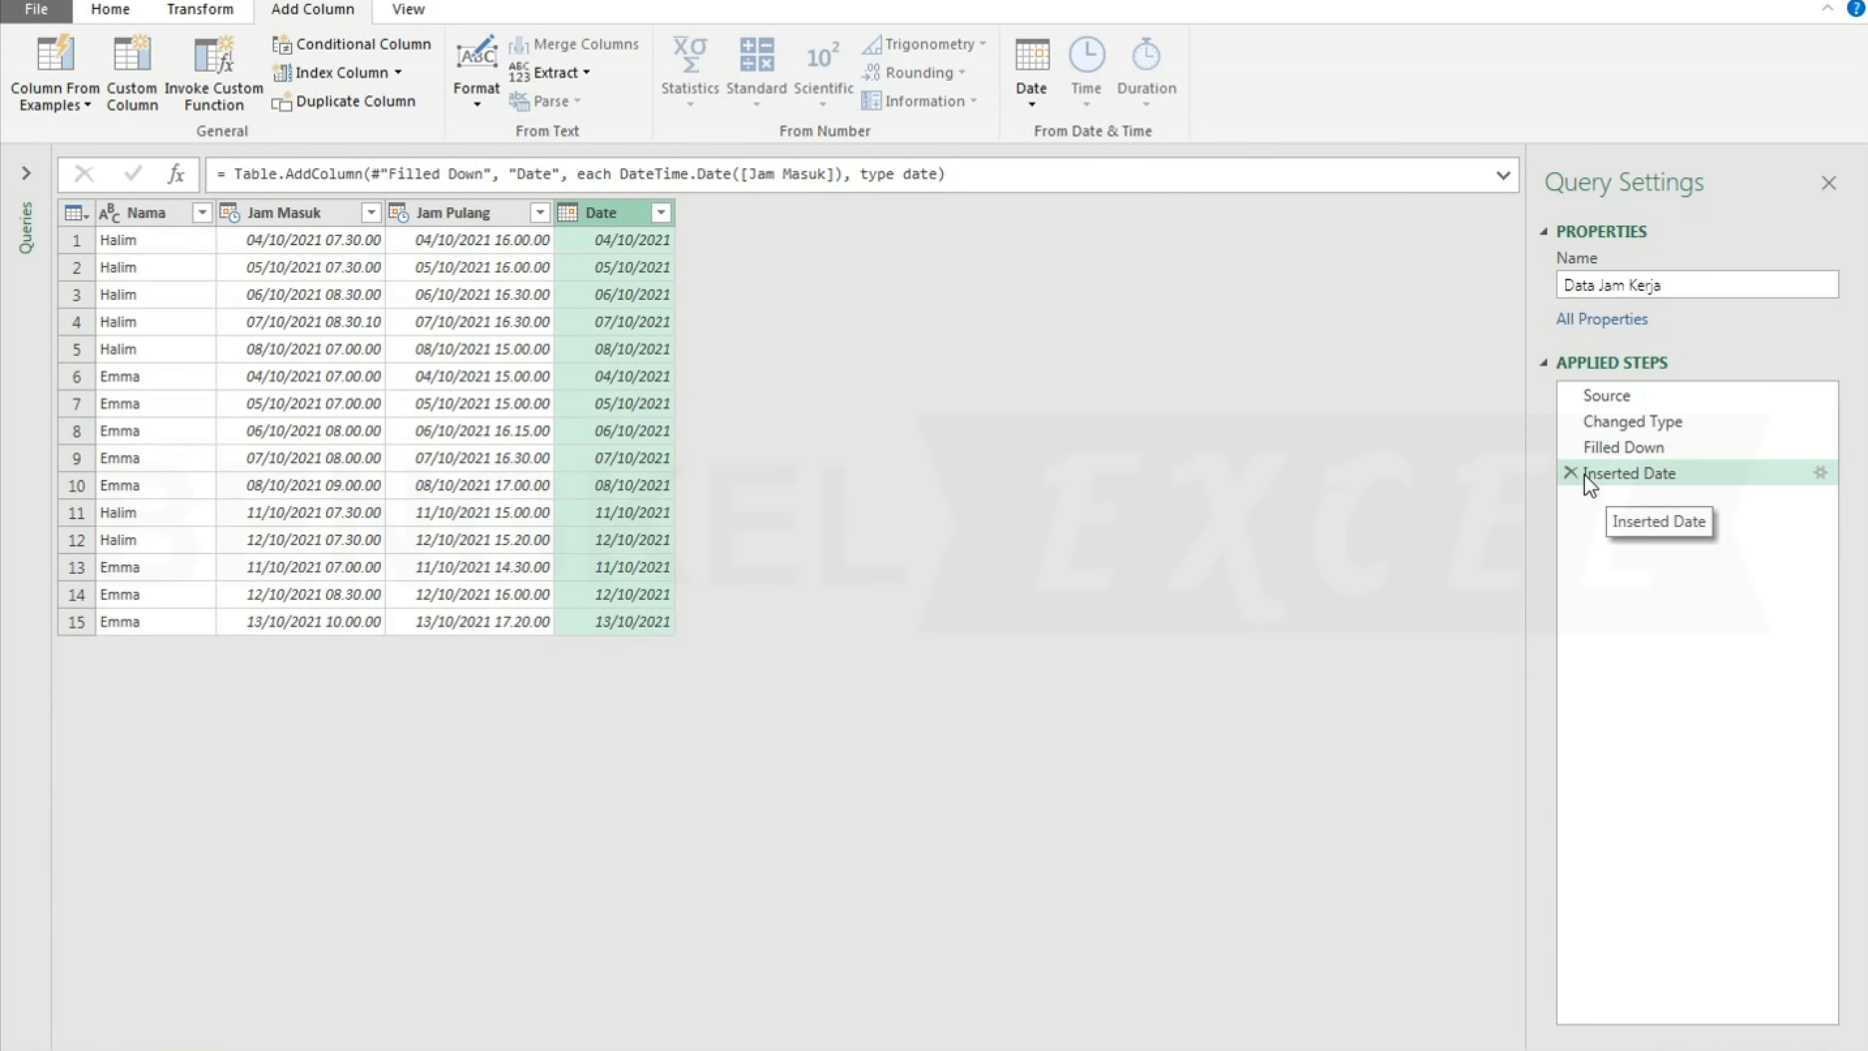
pyautogui.click(1570, 472)
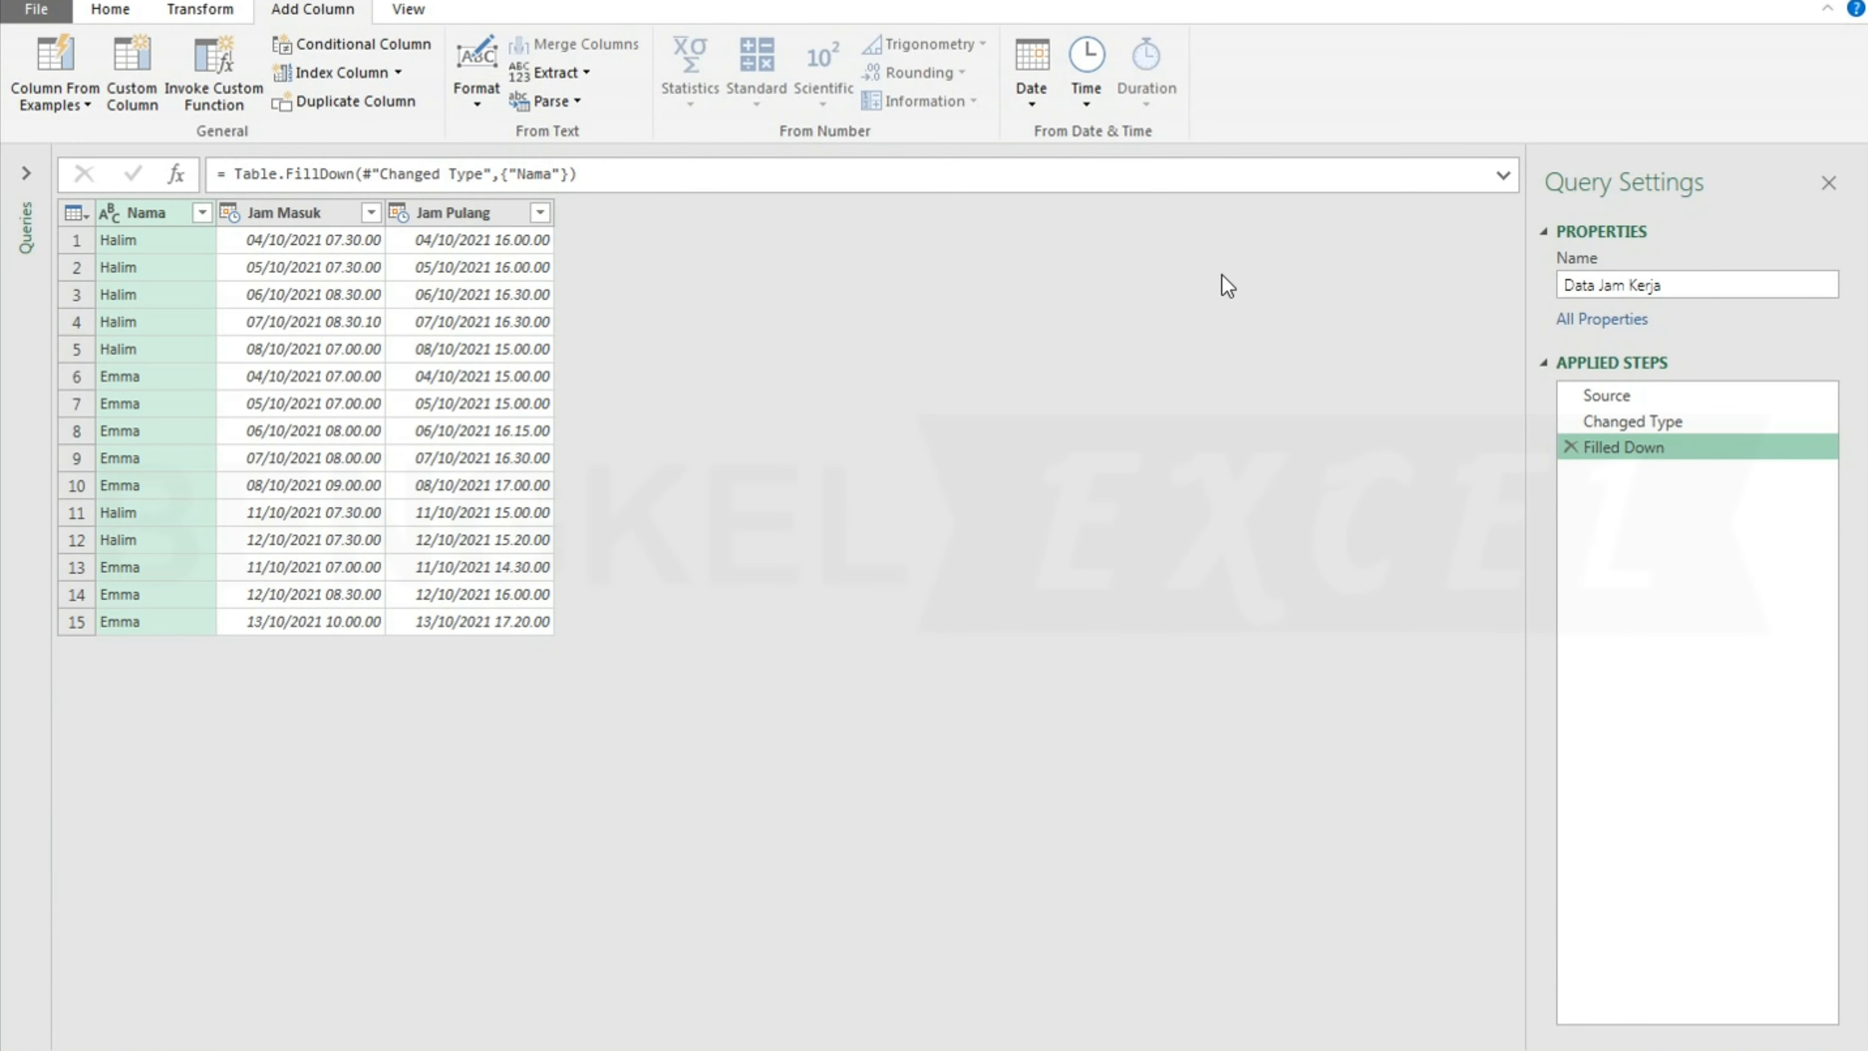
# - Try adding a column with the hour extracted from Jam Masuk, and delete that query step
pyautogui.click(1096, 106)
pyautogui.click(294, 217)
pyautogui.click(293, 217)
pyautogui.click(1096, 95)
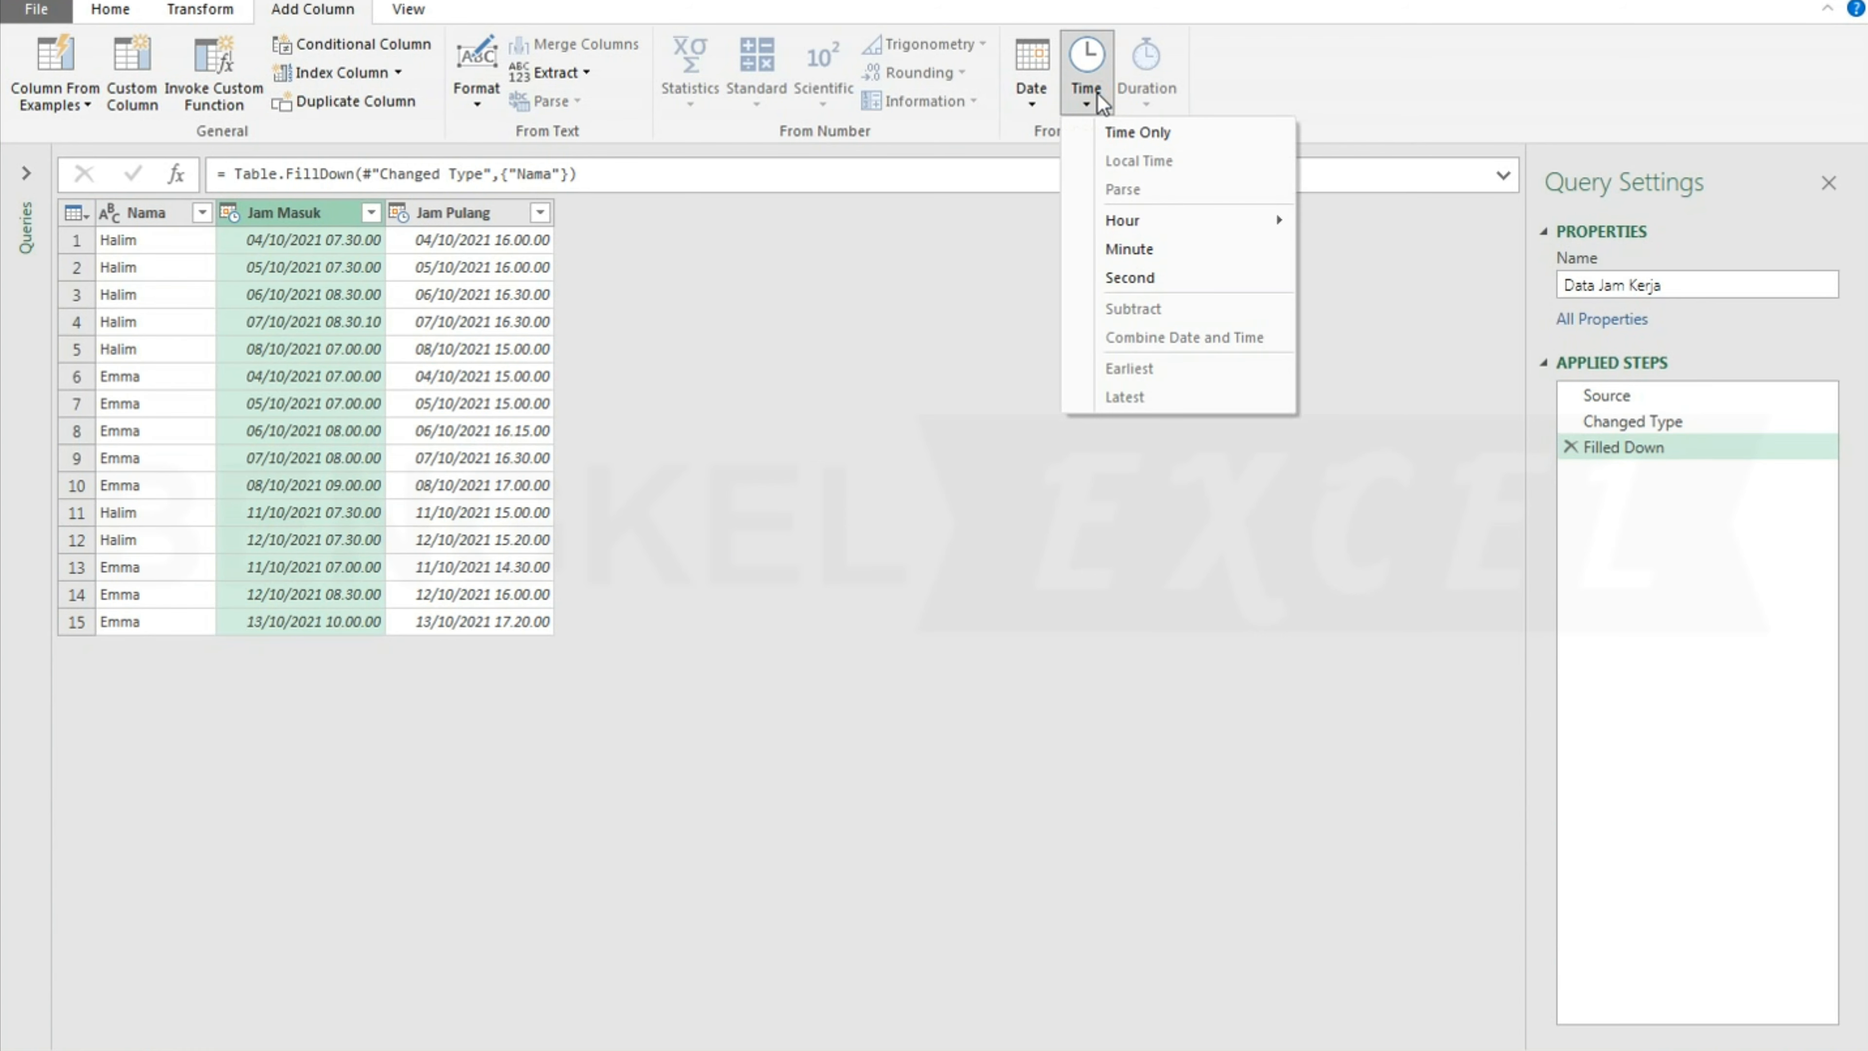
pyautogui.moveTo(1251, 228)
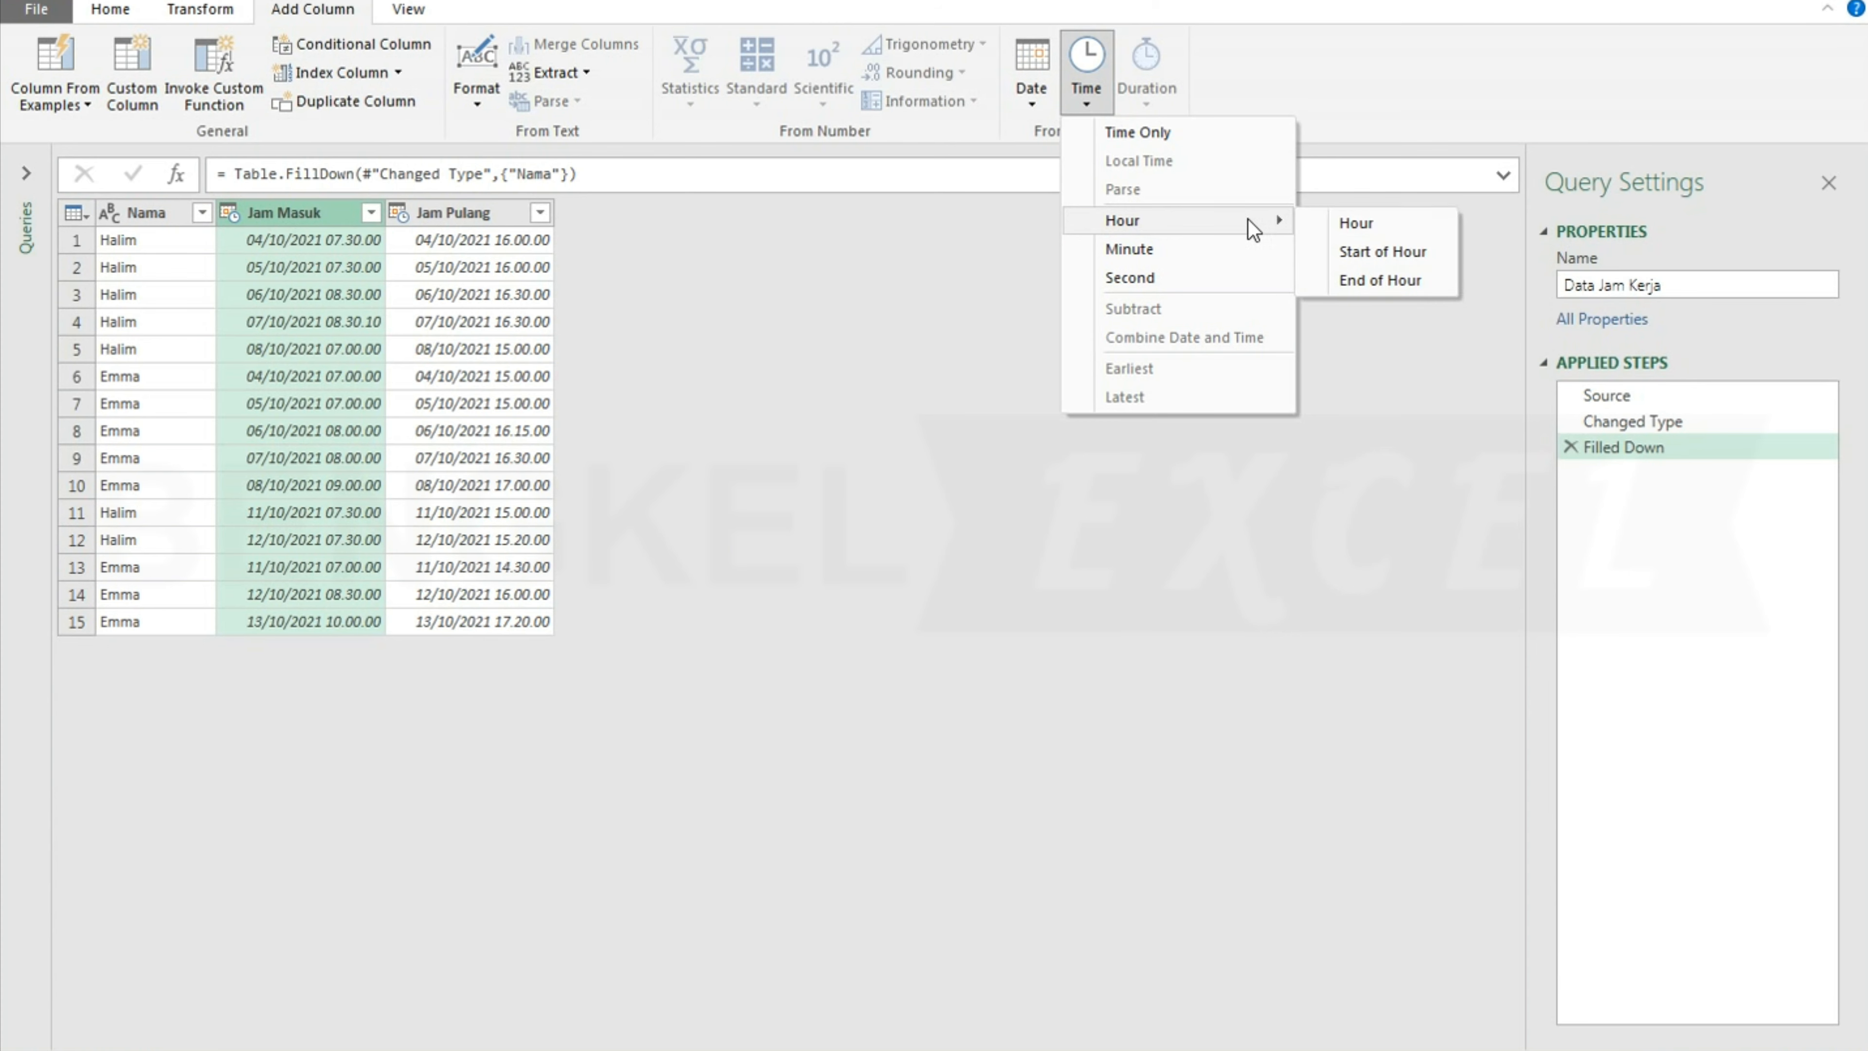
pyautogui.click(1320, 221)
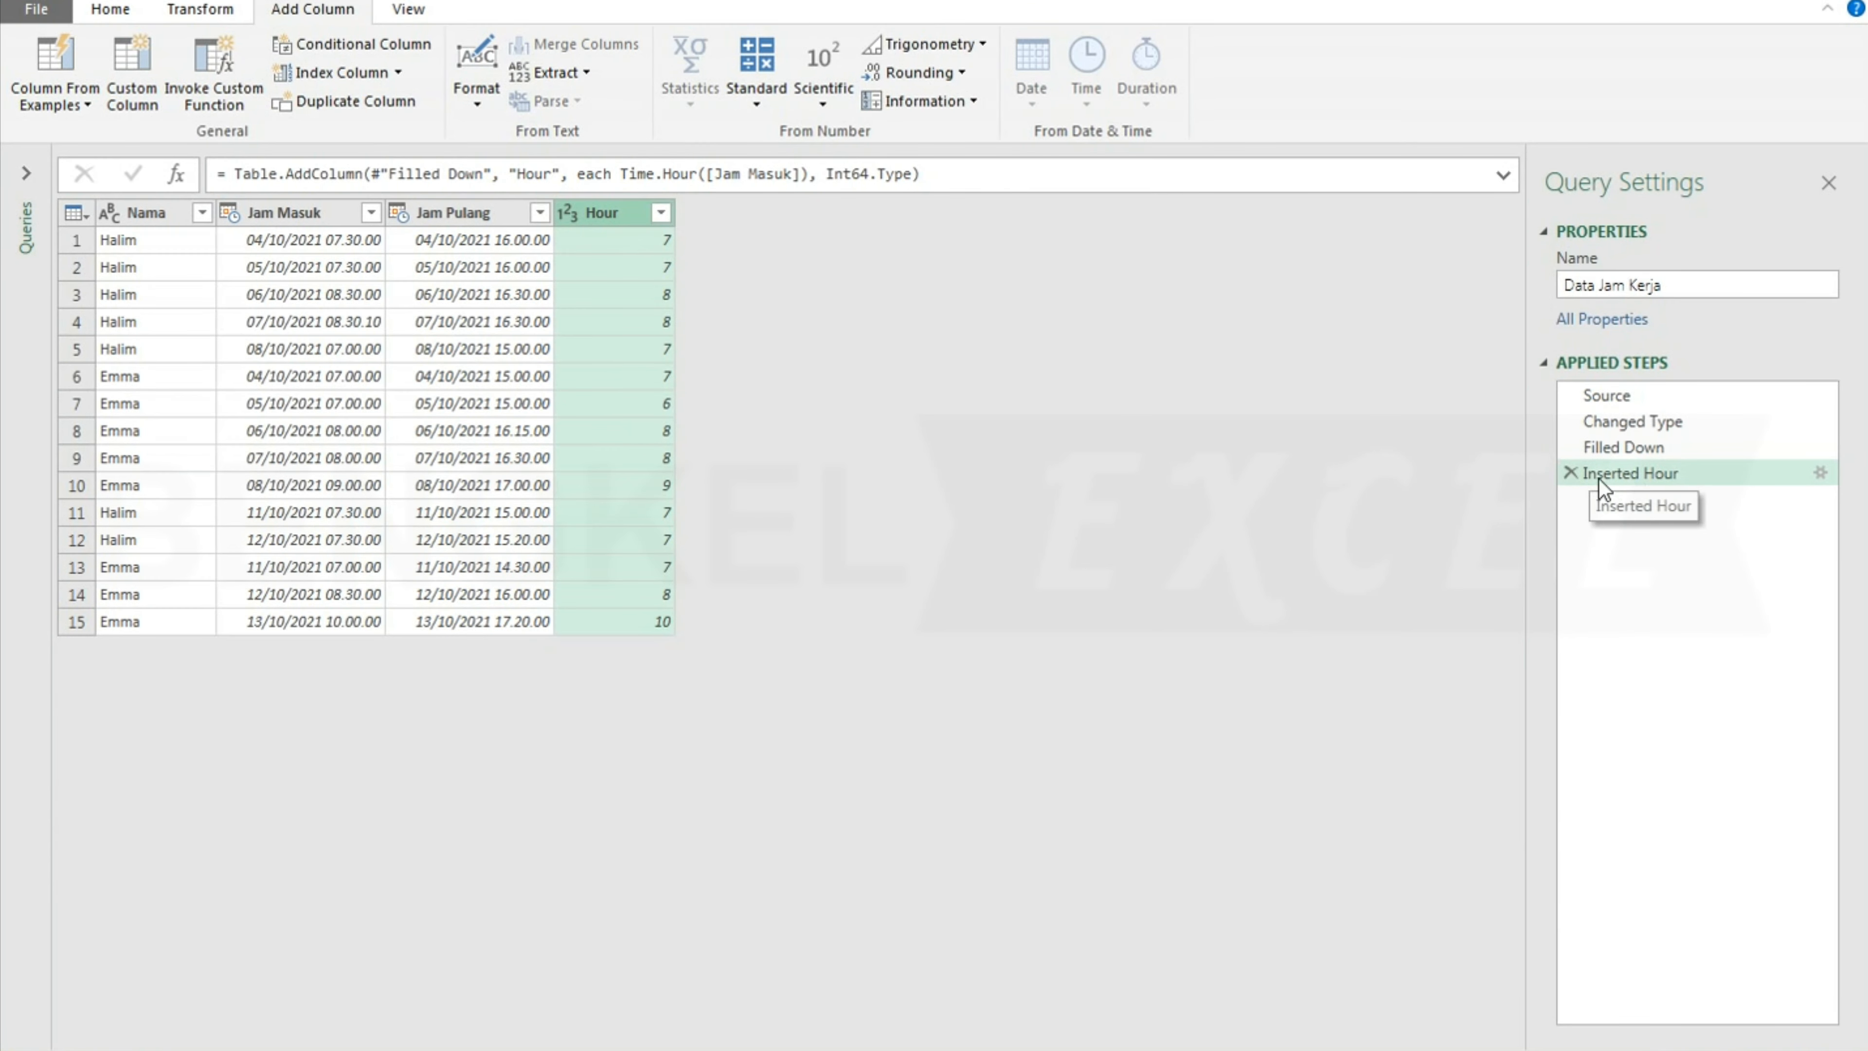
pyautogui.click(1571, 473)
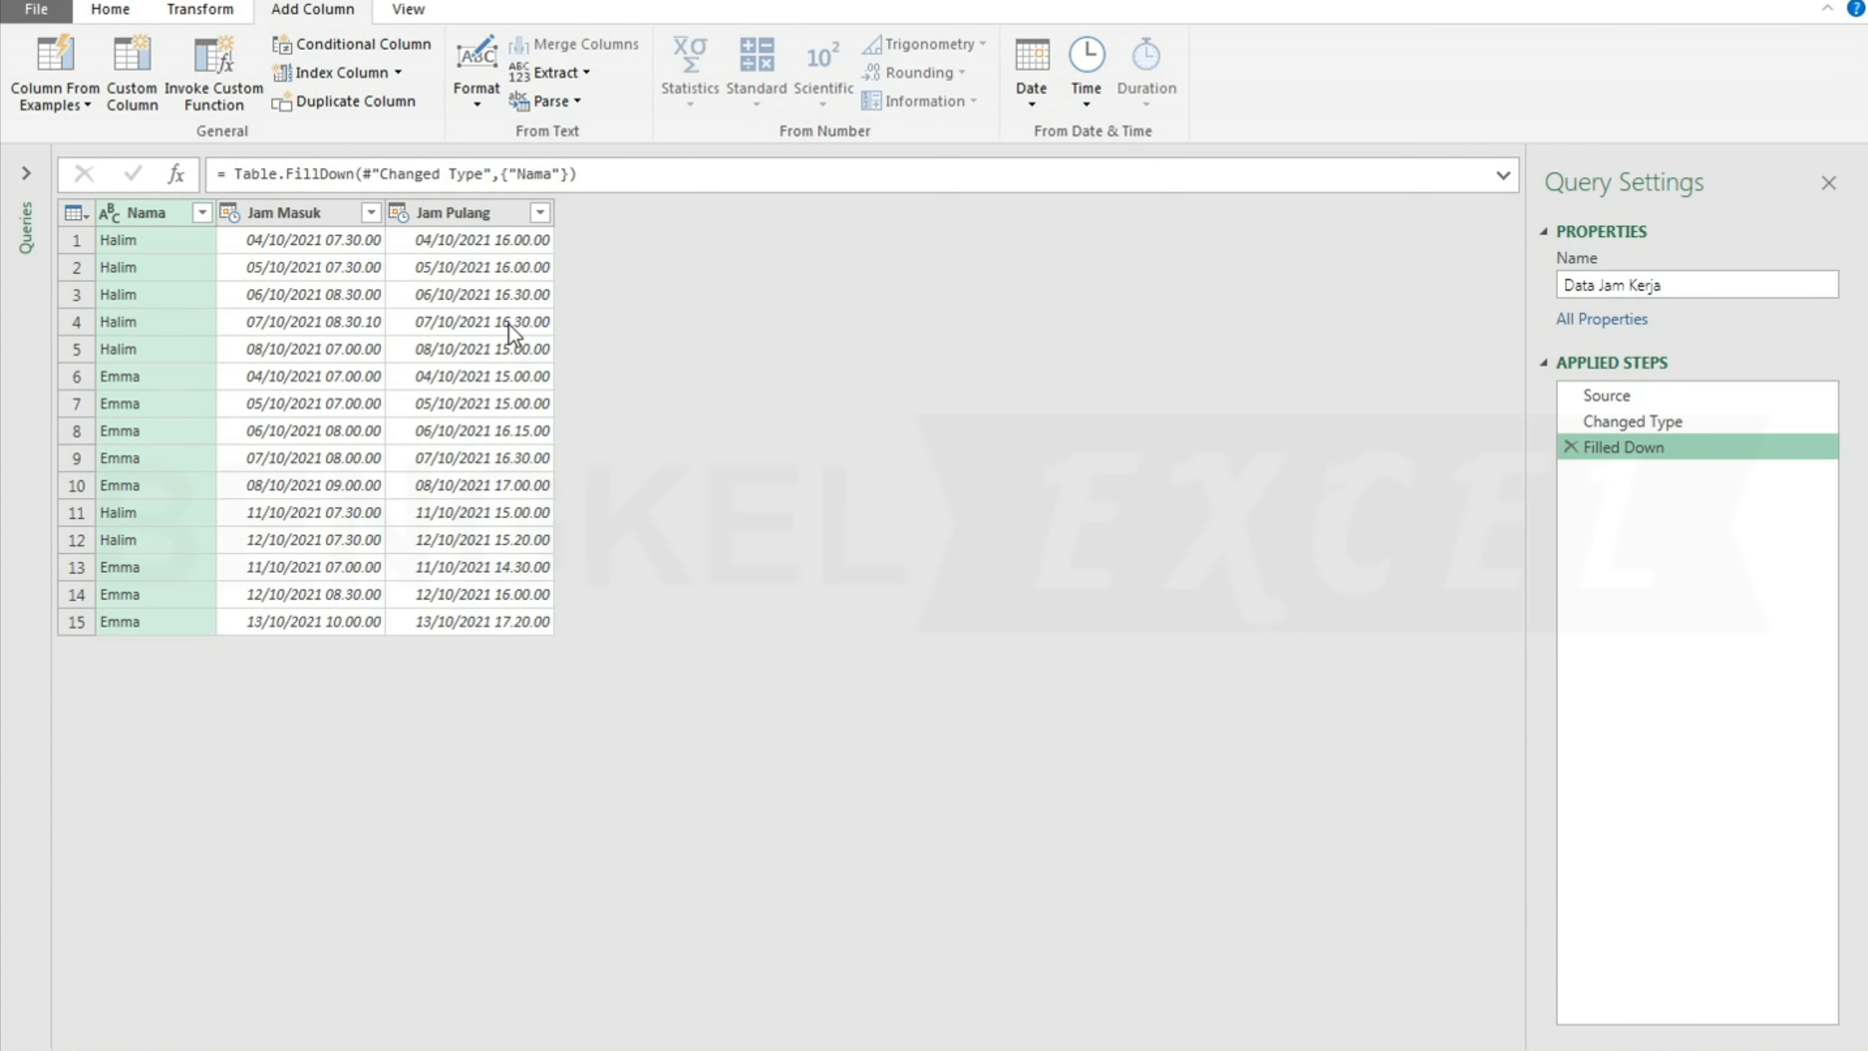
# - Add a column subtracting Jam Masuk from Jam Pulang, and a Total Hours column calculated from that duration
pyautogui.click(476, 215)
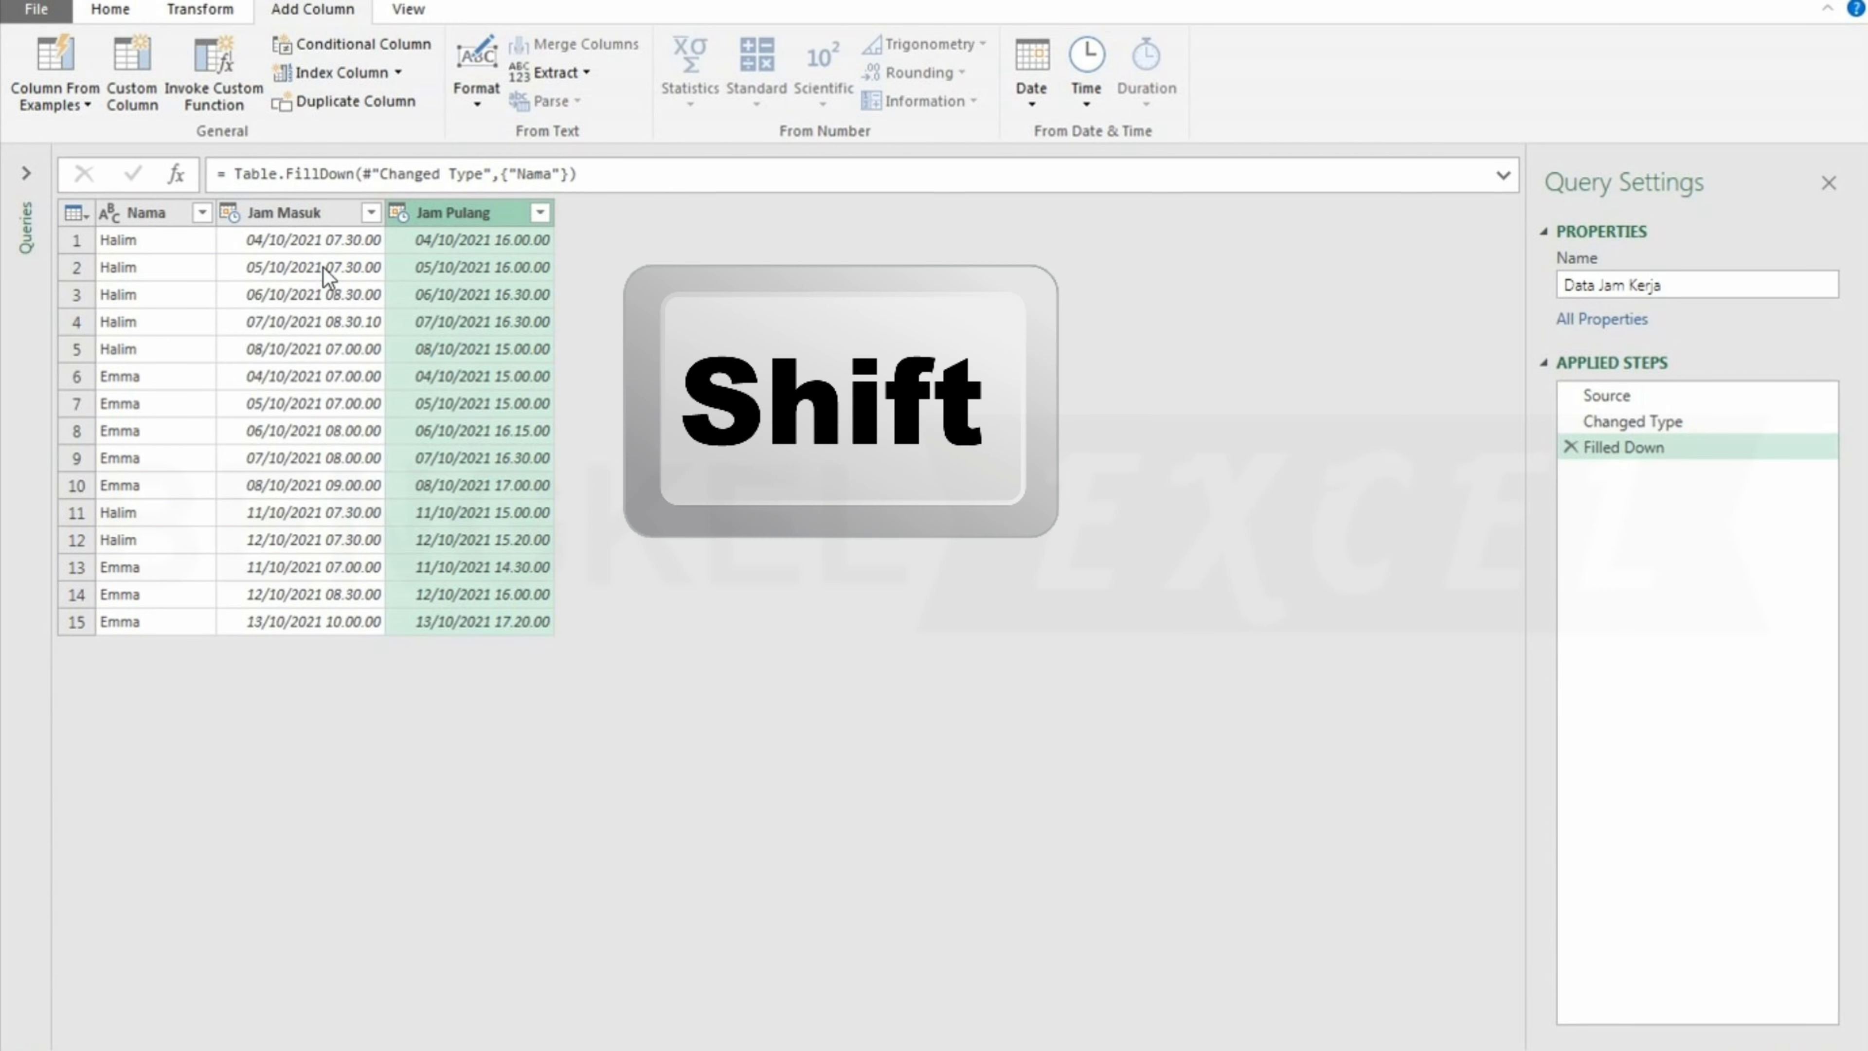
pyautogui.keyDown('shift'); pyautogui.click(302, 215); pyautogui.keyUp('shift')
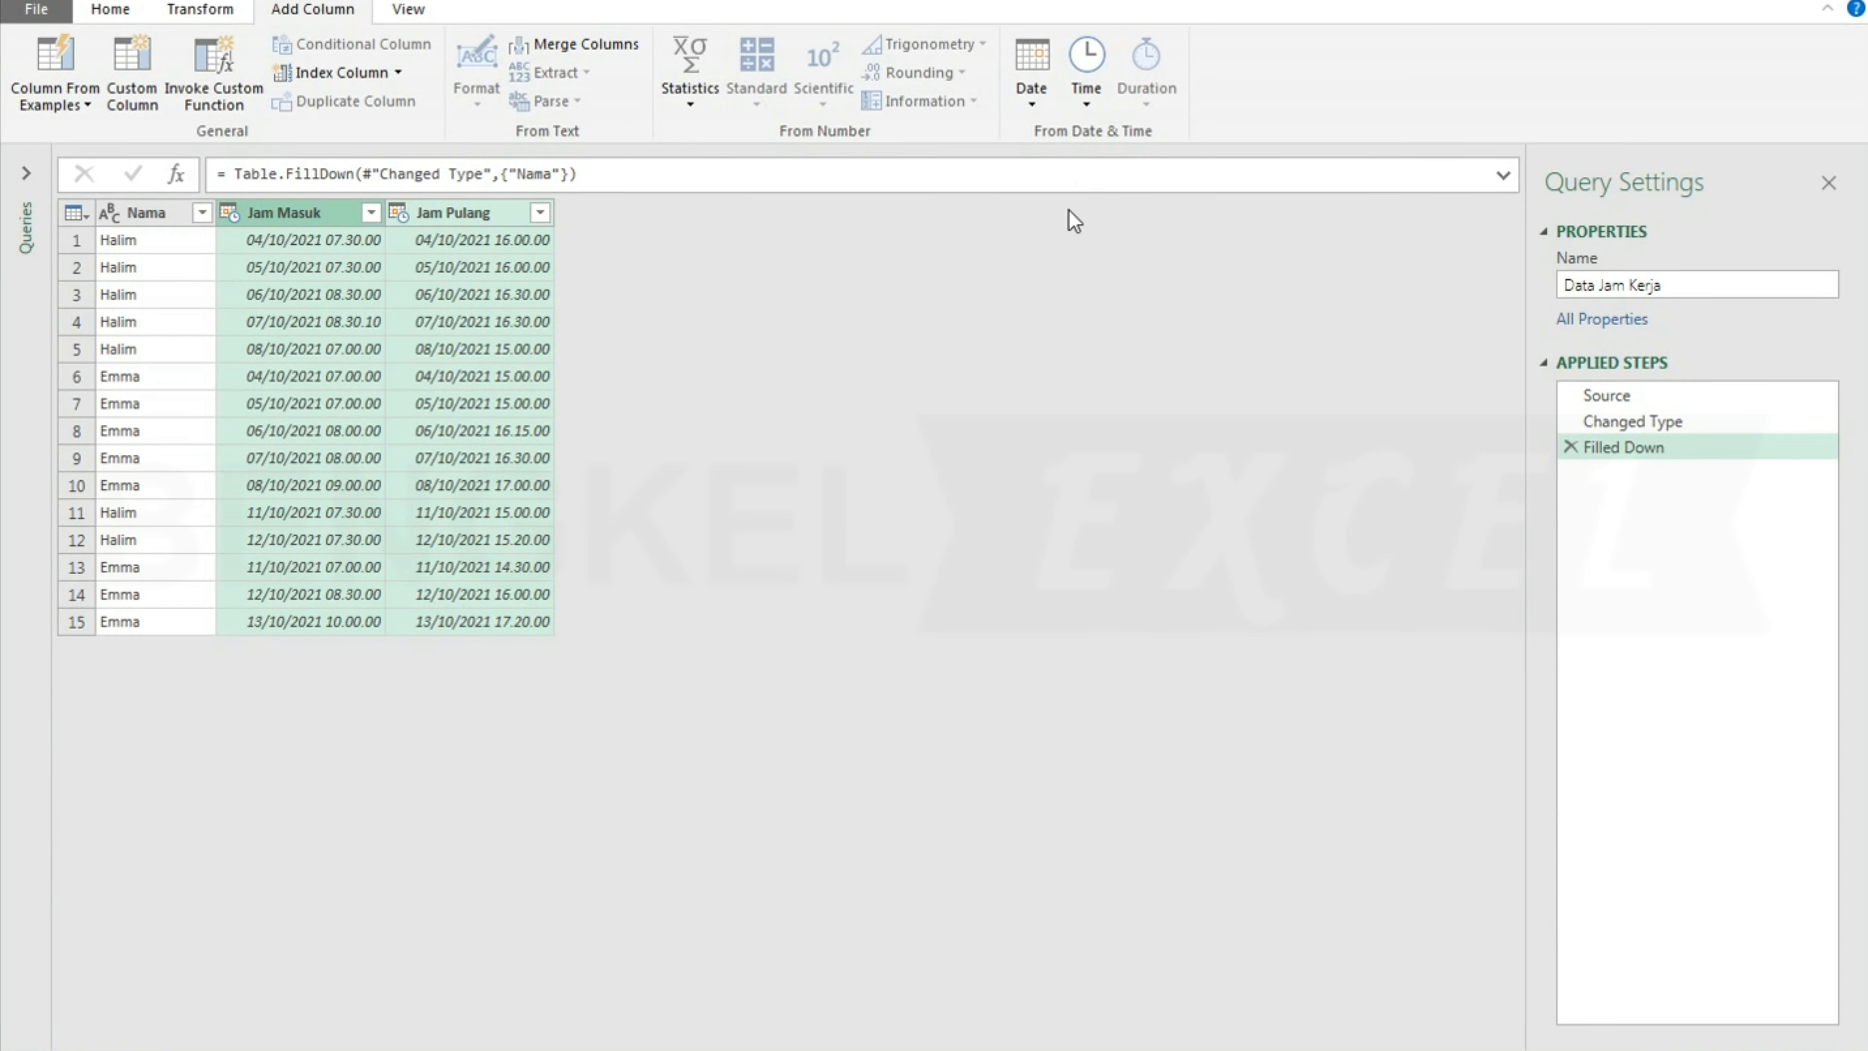
pyautogui.click(1087, 103)
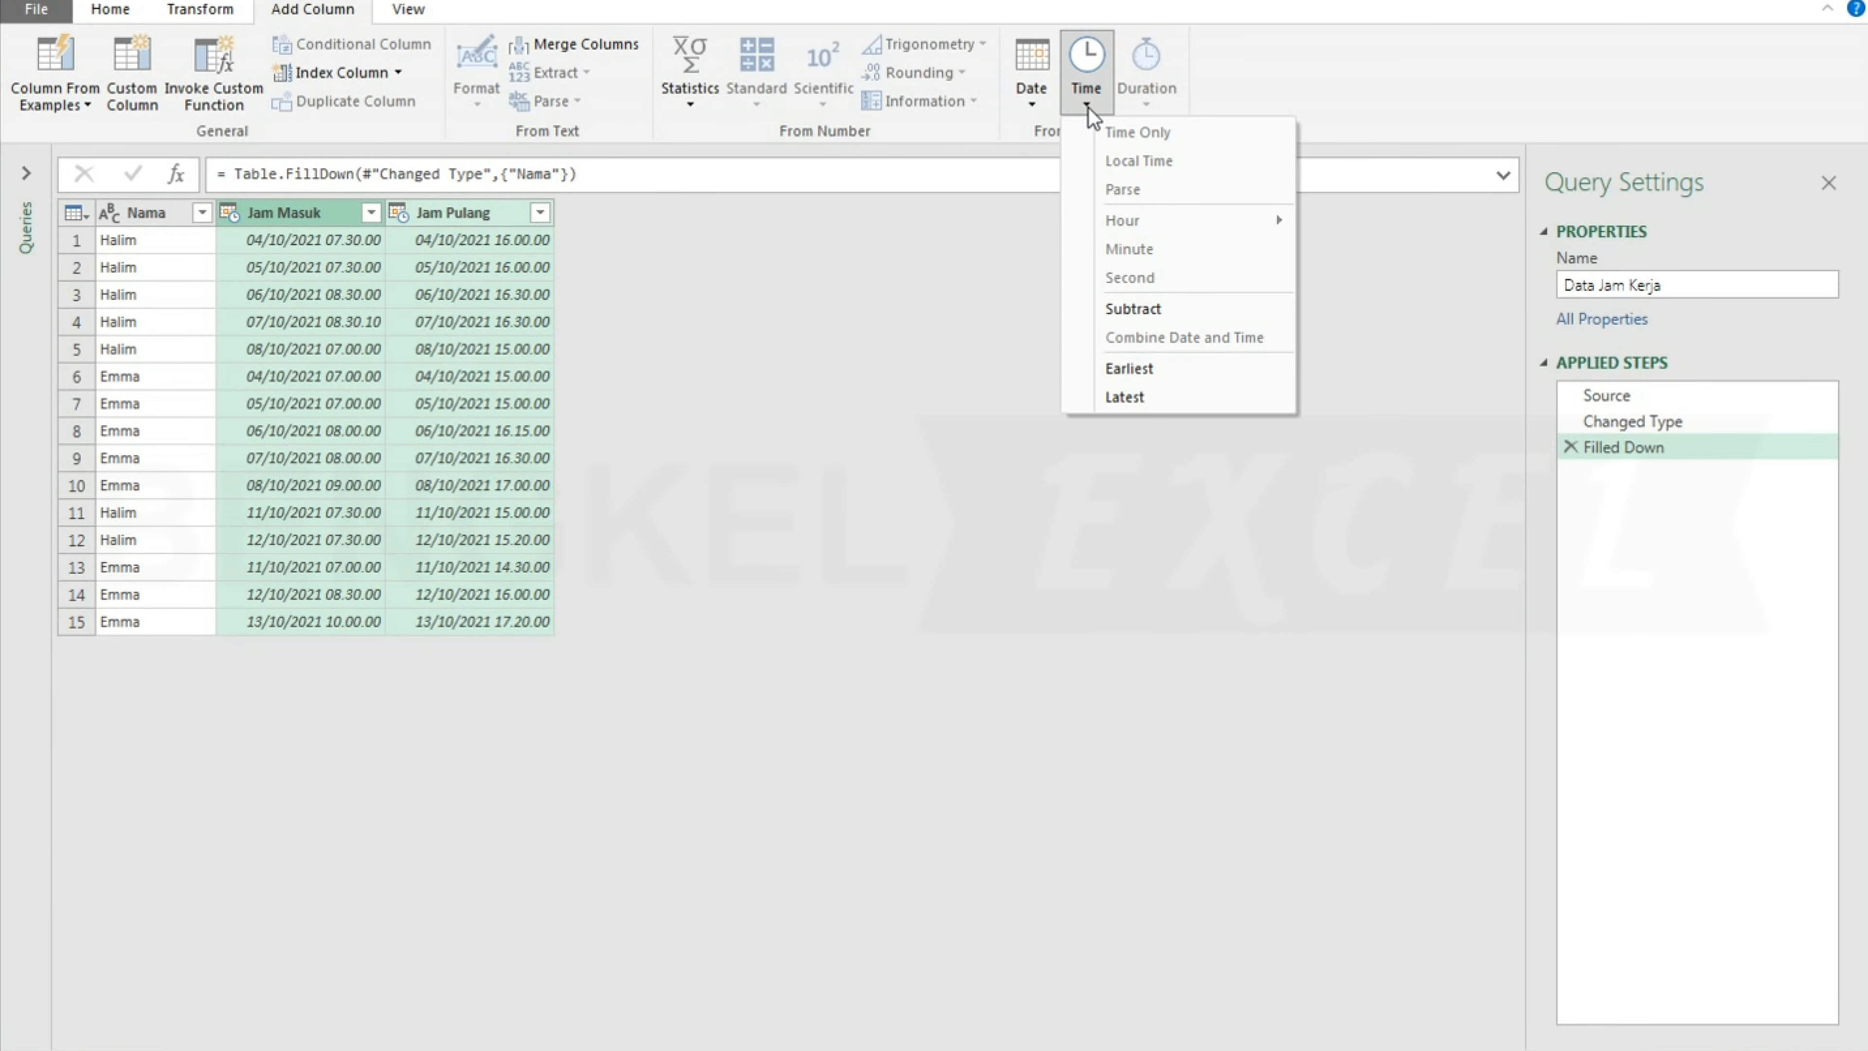
pyautogui.click(1171, 310)
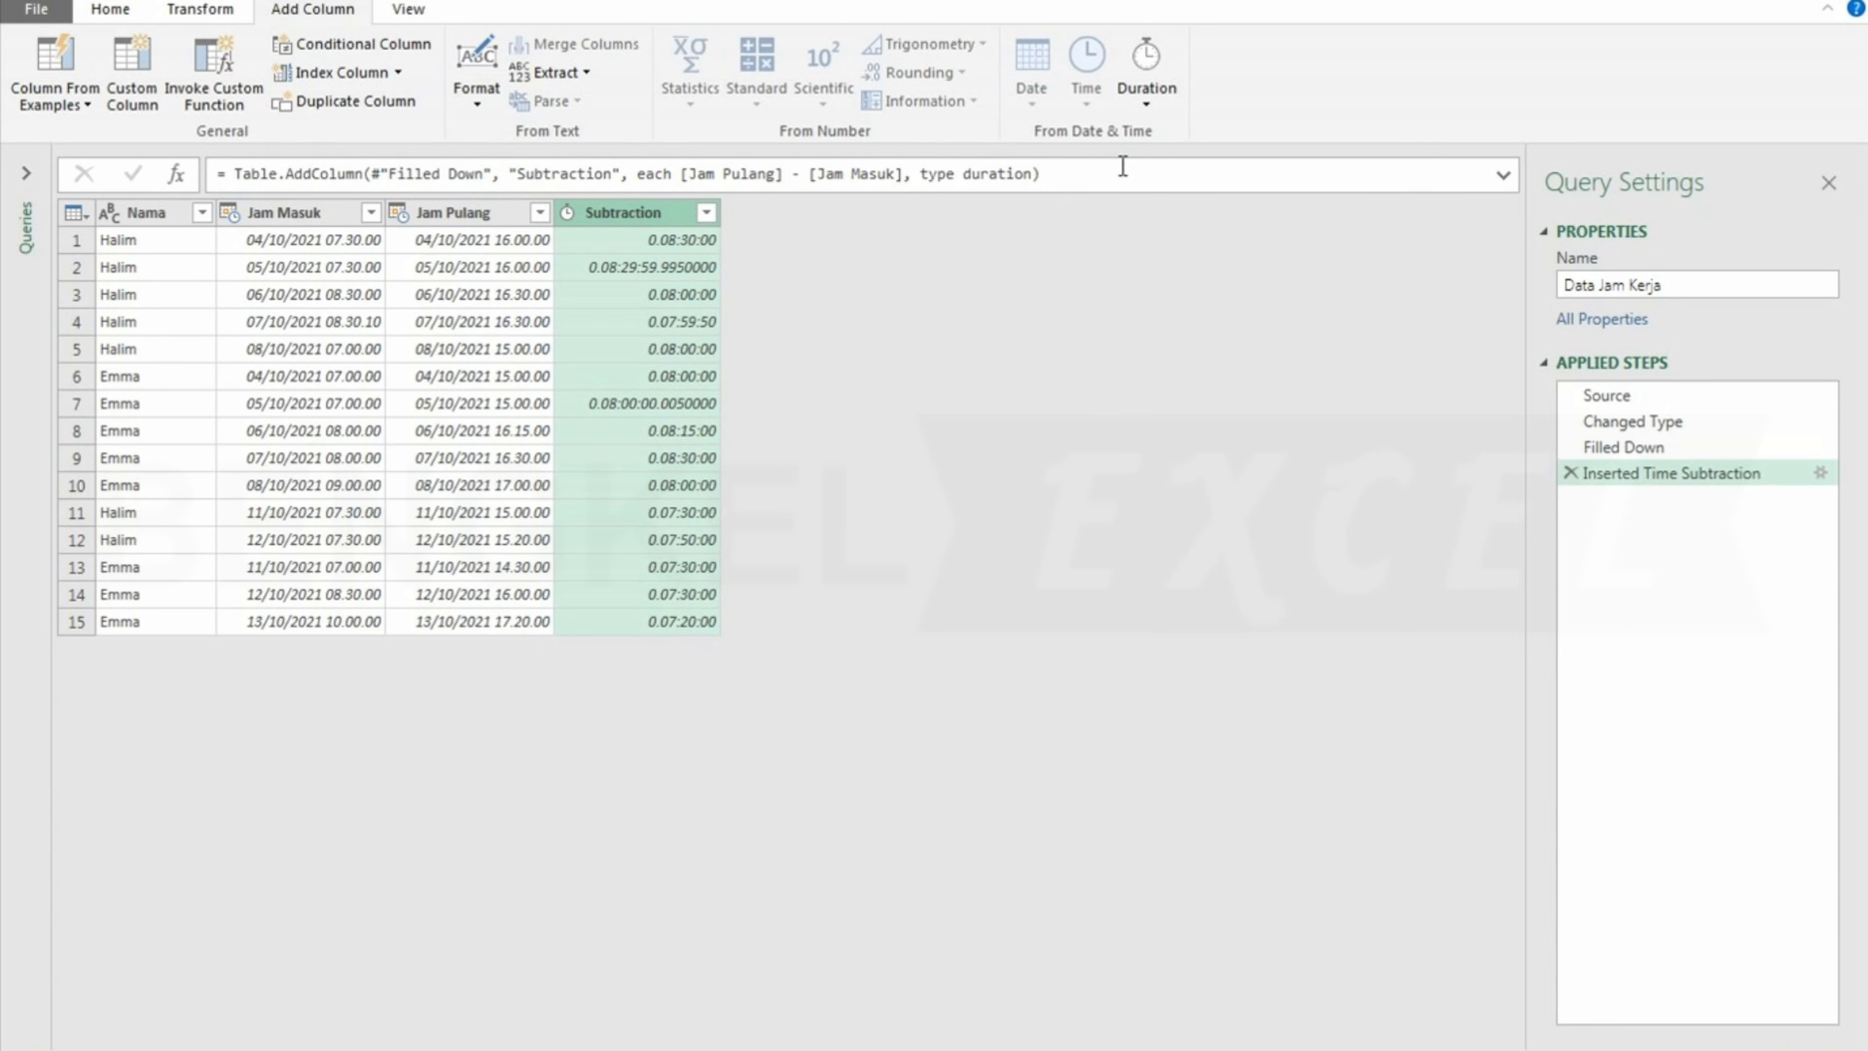
pyautogui.click(1147, 87)
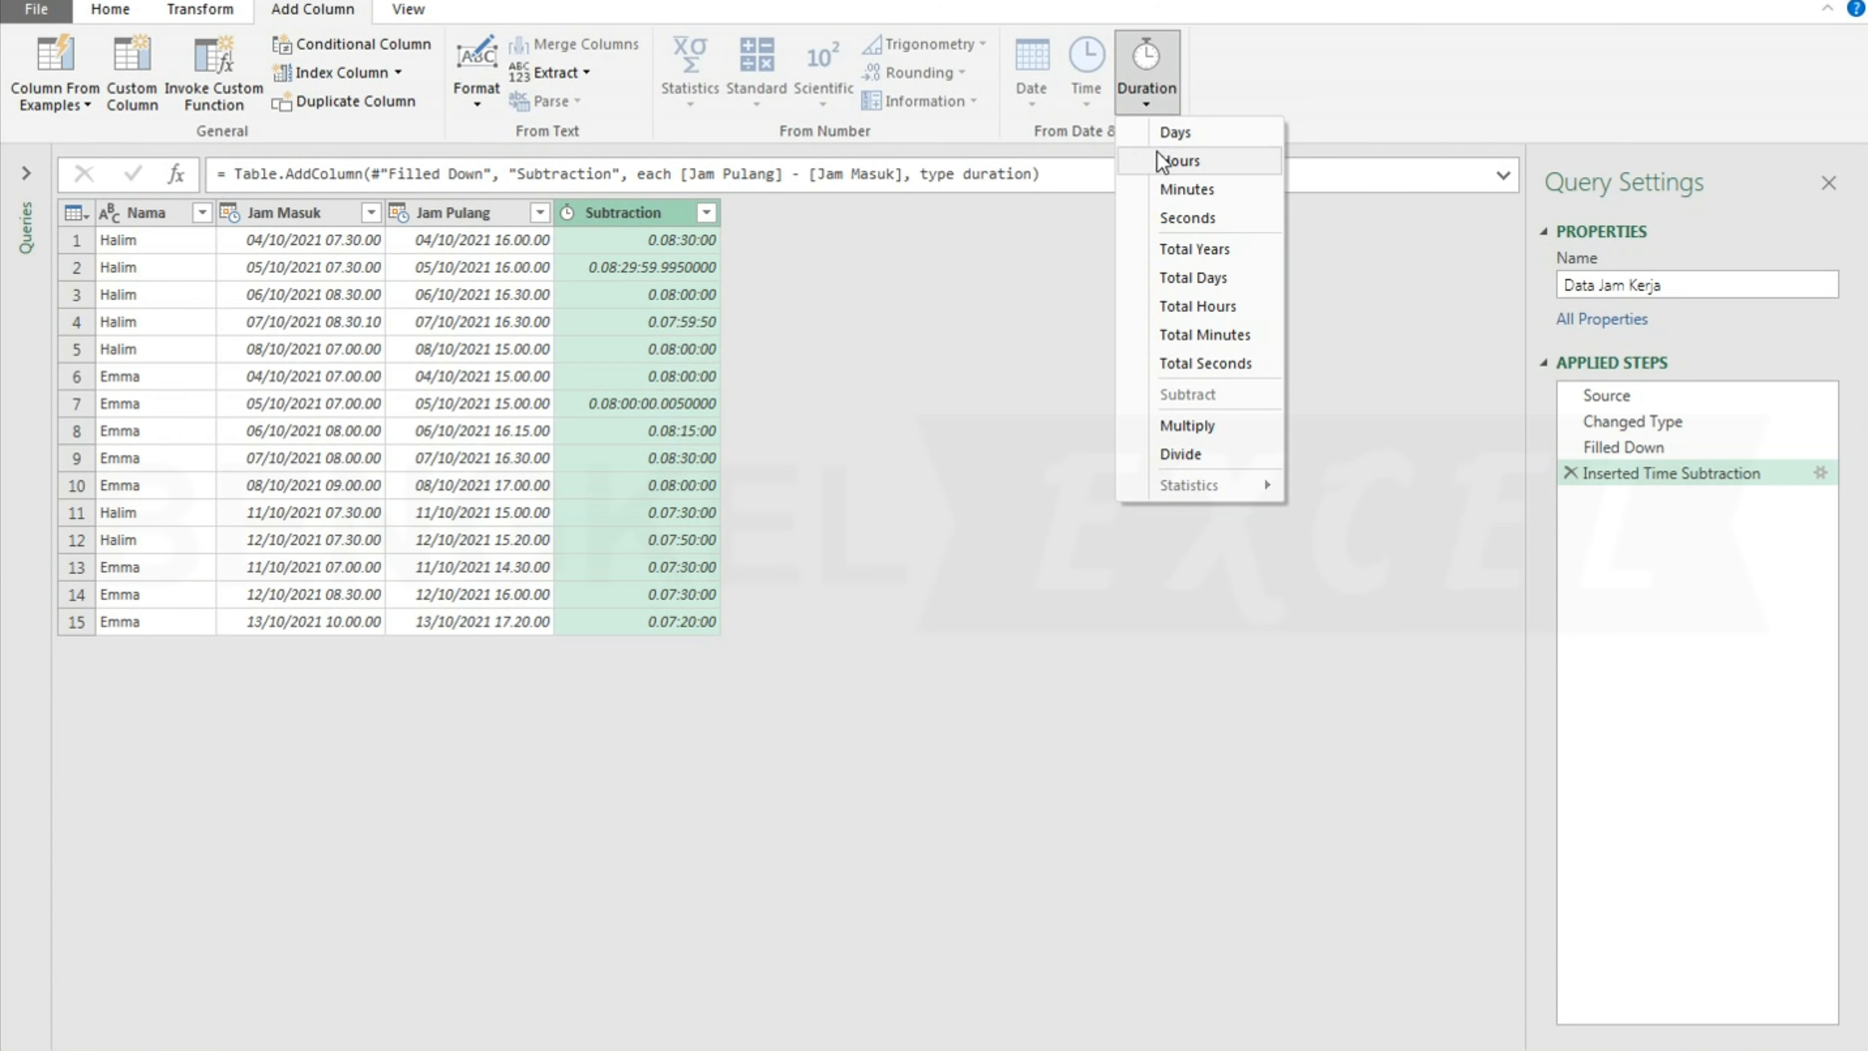
pyautogui.click(1196, 304)
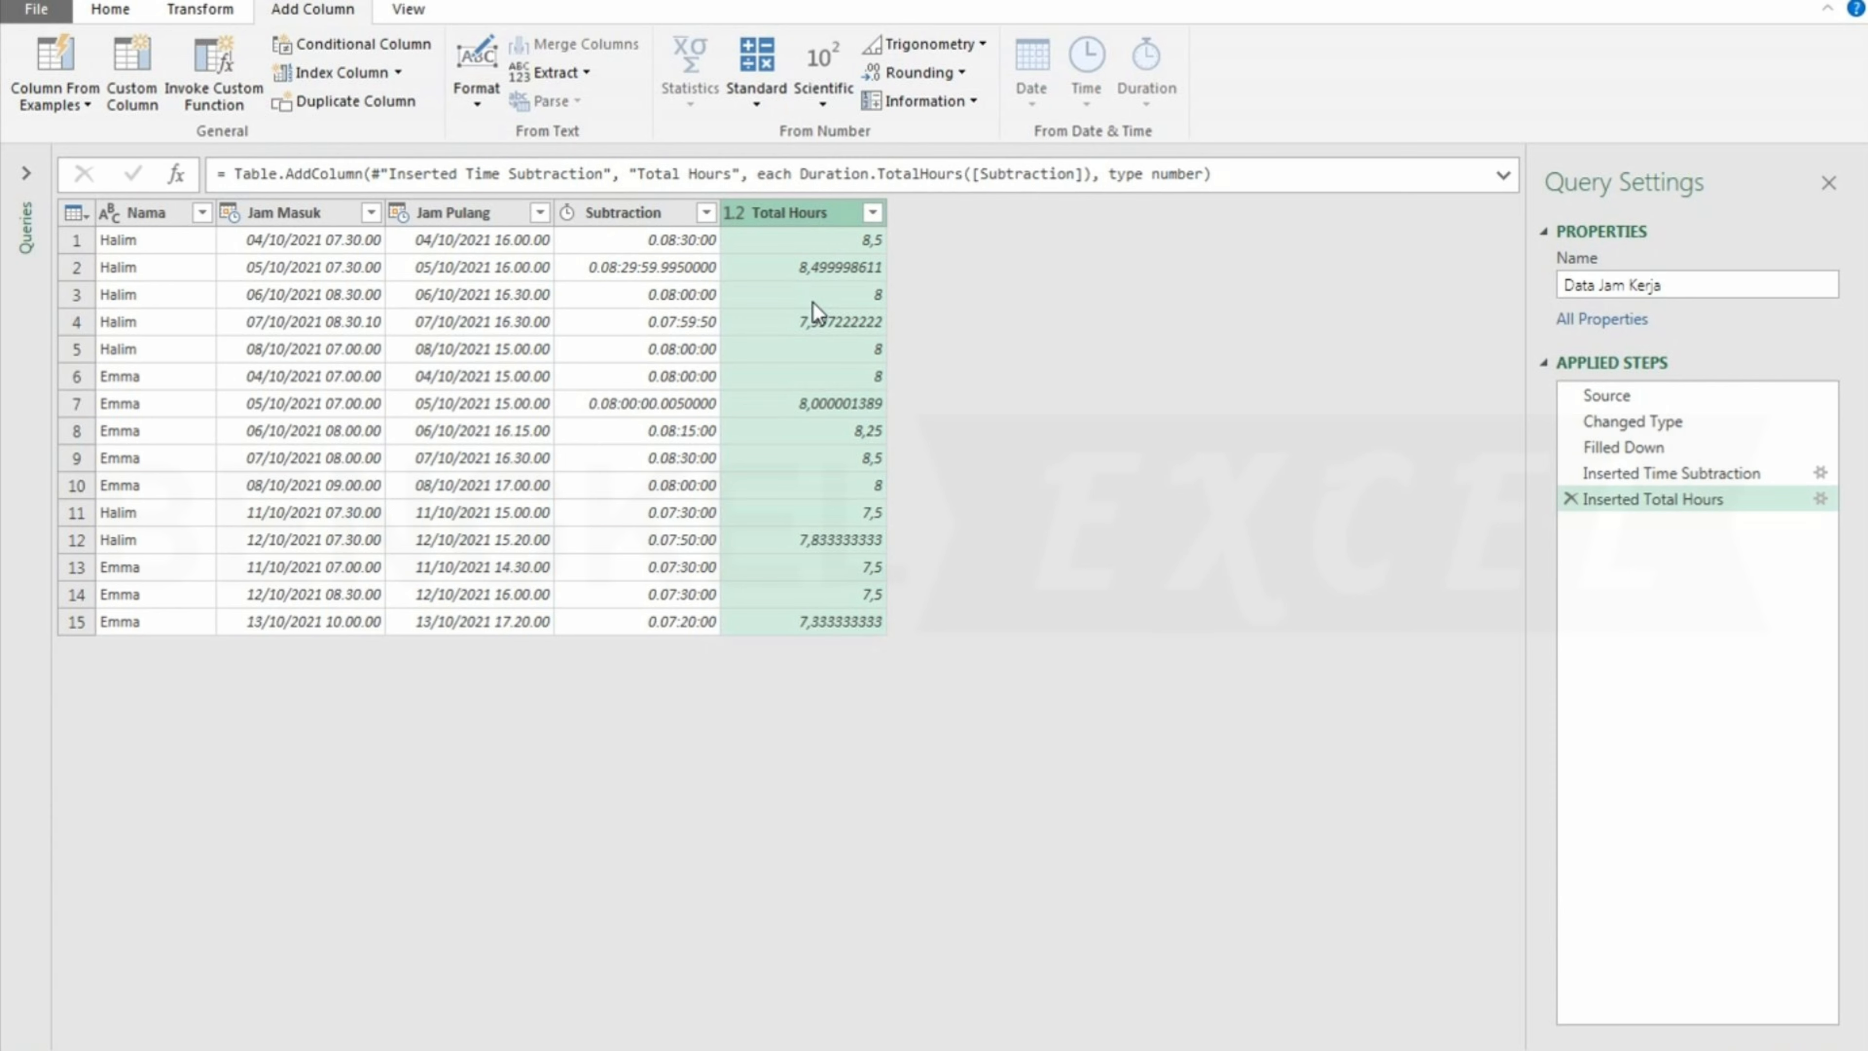
# - Round the values in the existing Total Hours column to 1 decimal place
pyautogui.click(212, 22)
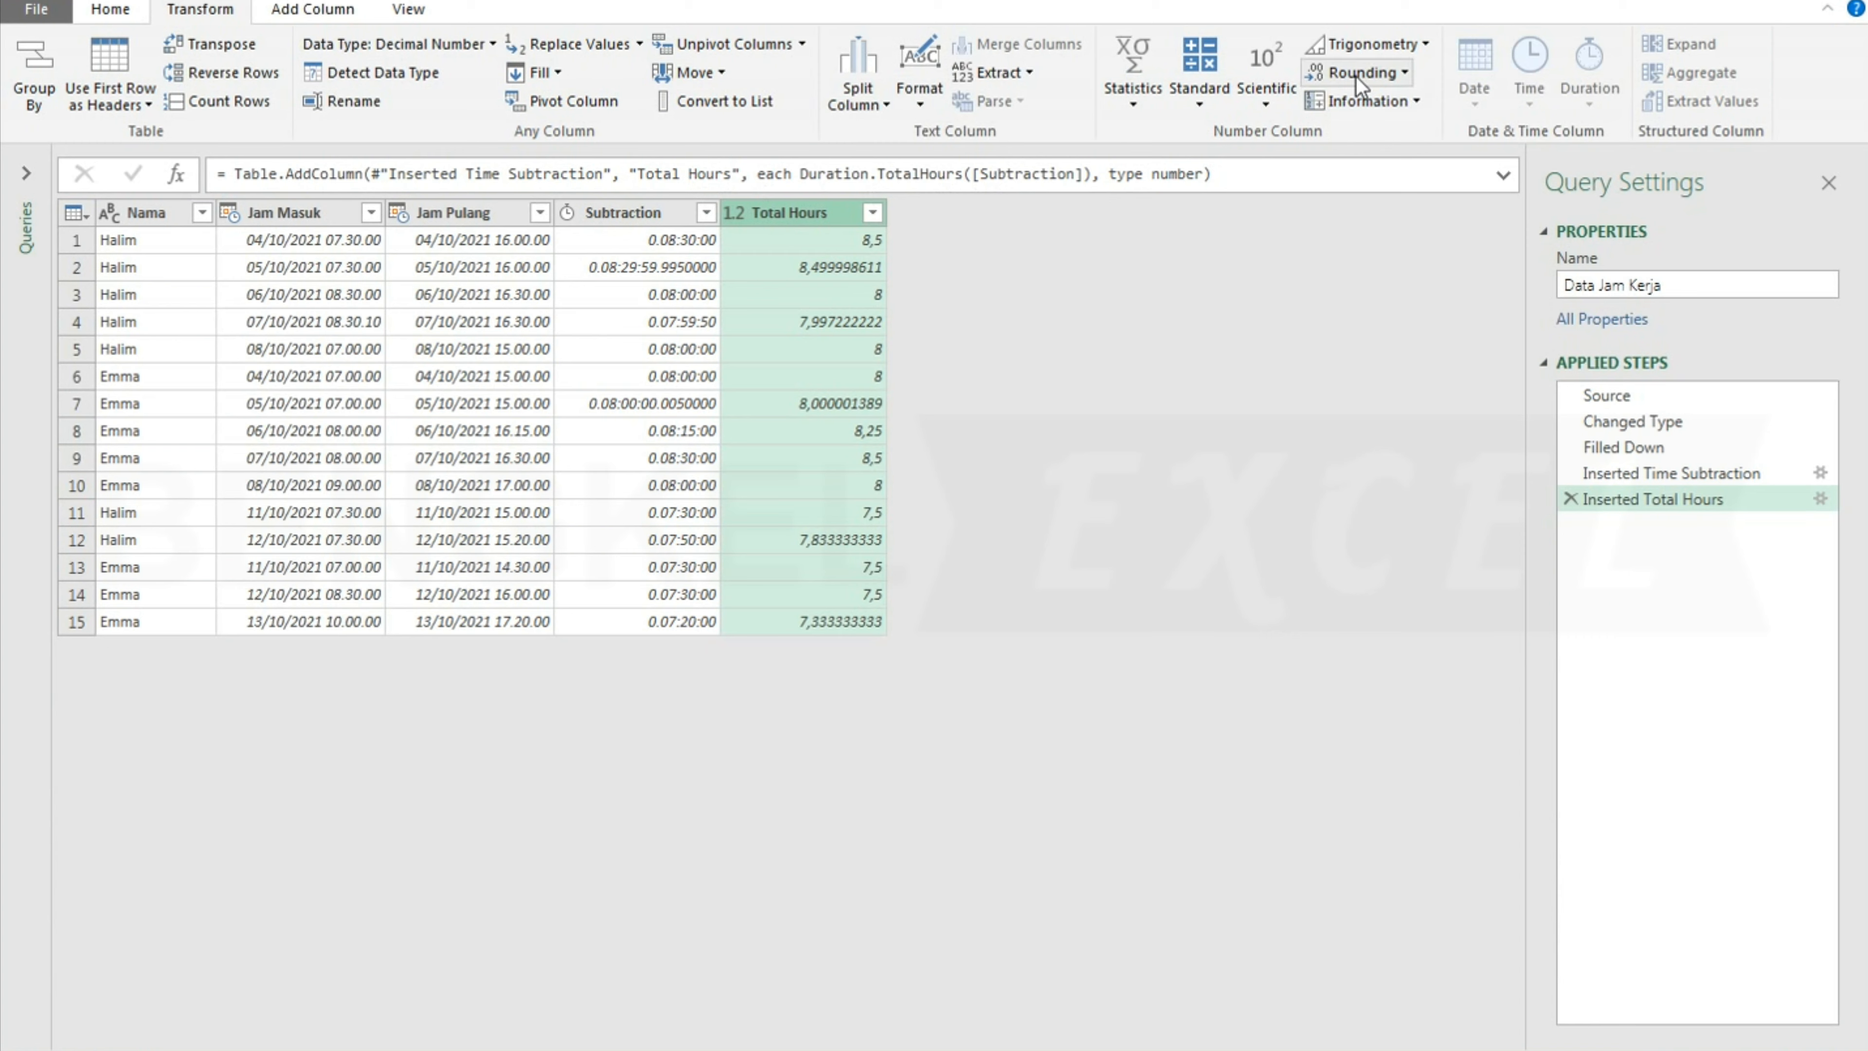
pyautogui.click(1406, 73)
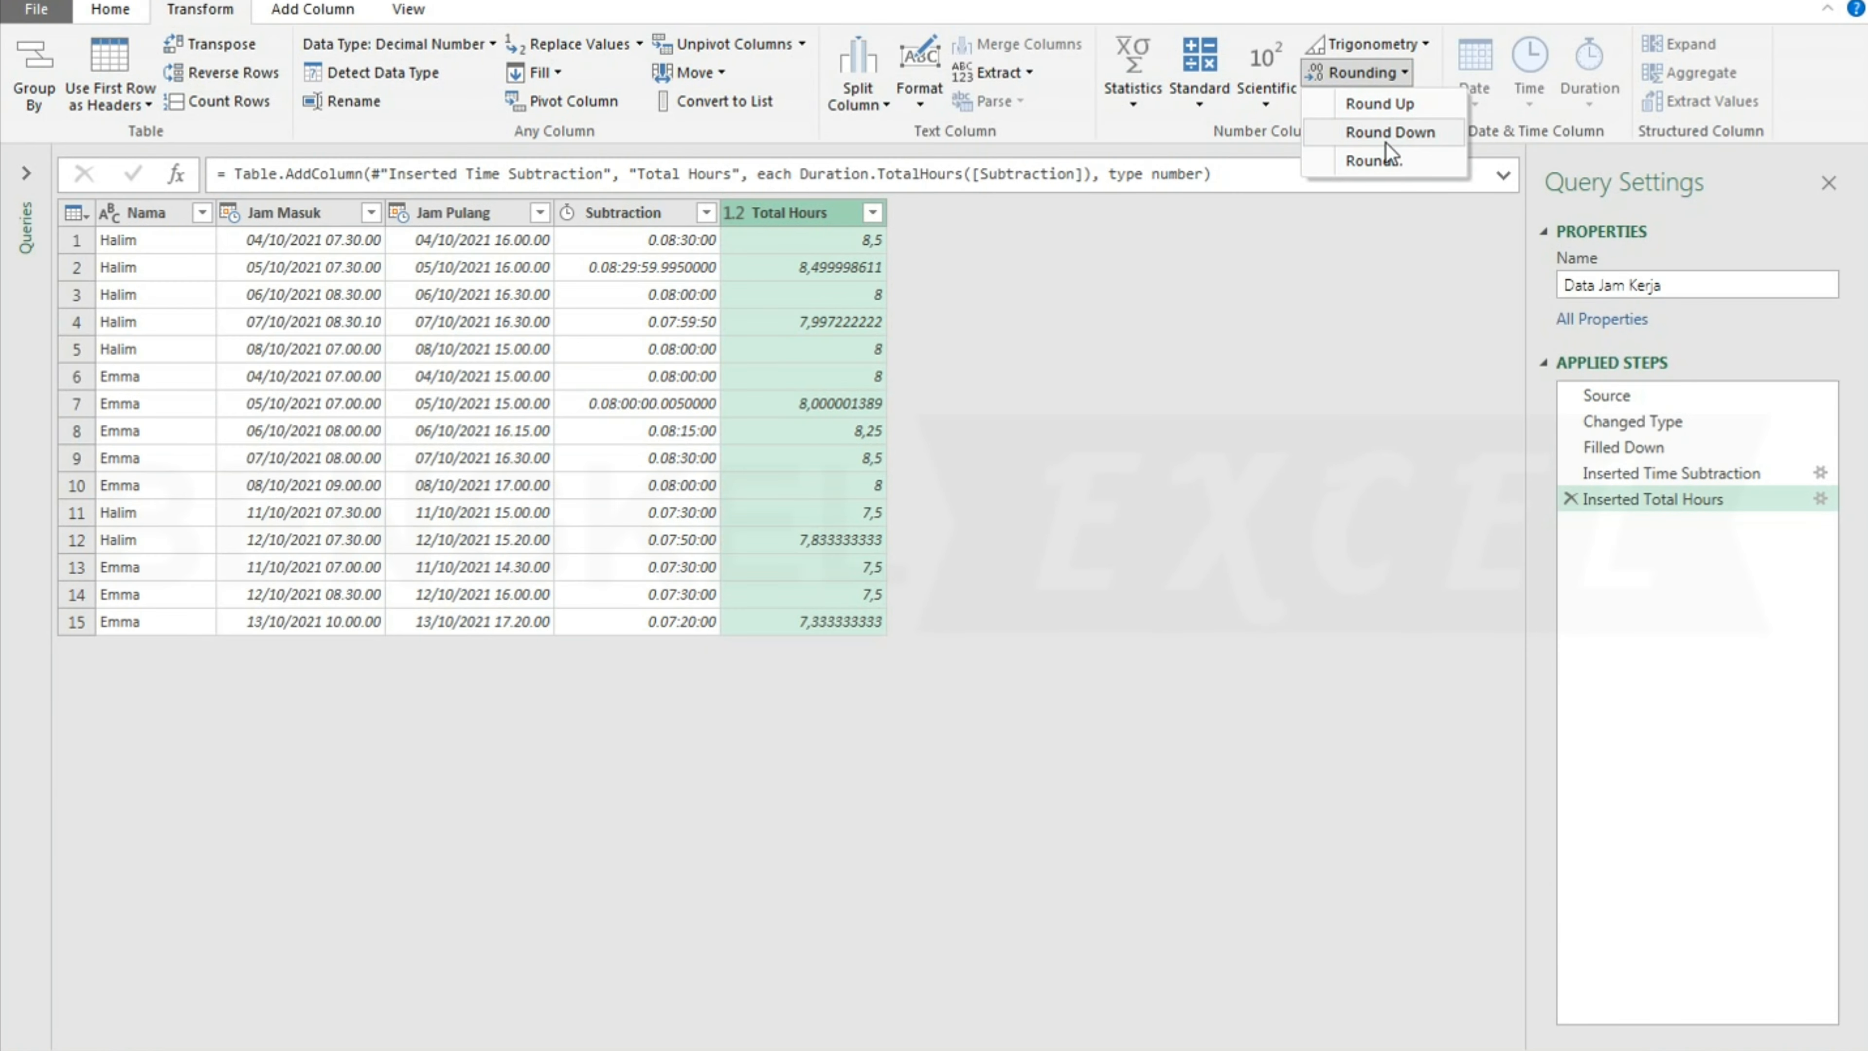
pyautogui.click(1380, 160)
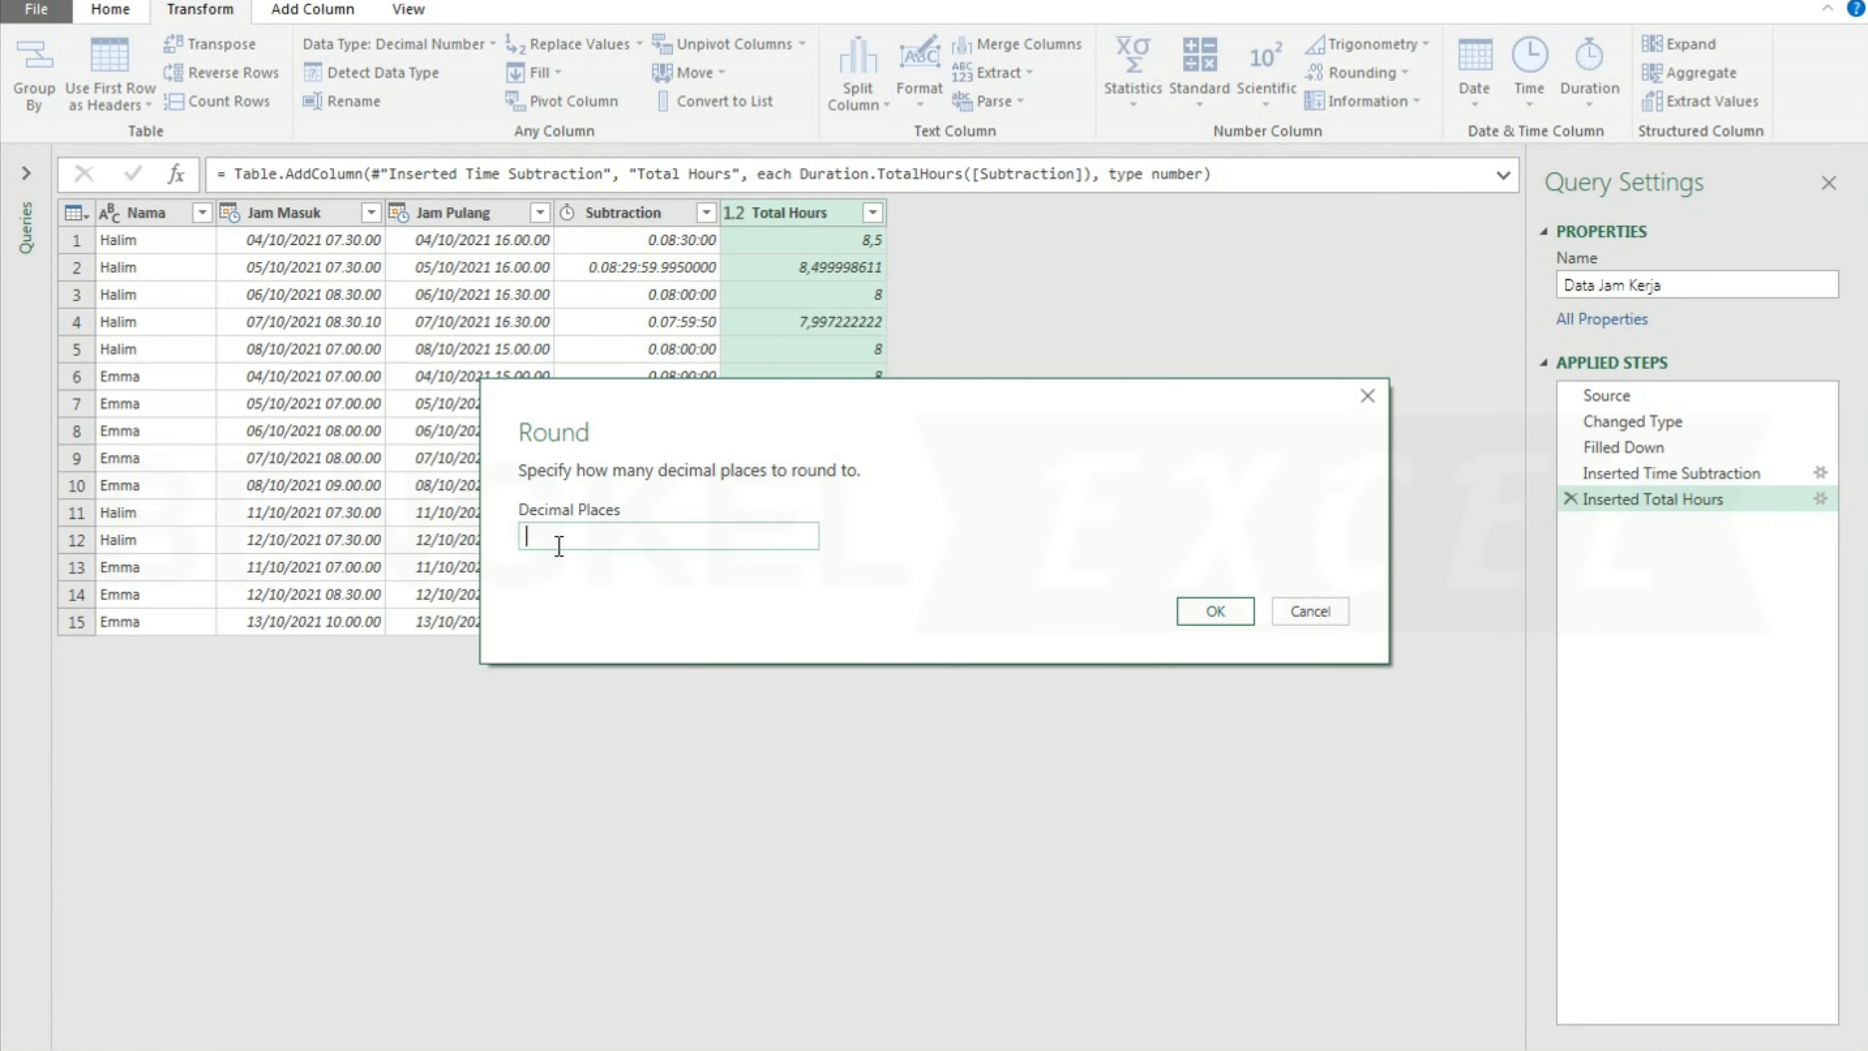
pyautogui.write('1')
pyautogui.click(1214, 613)
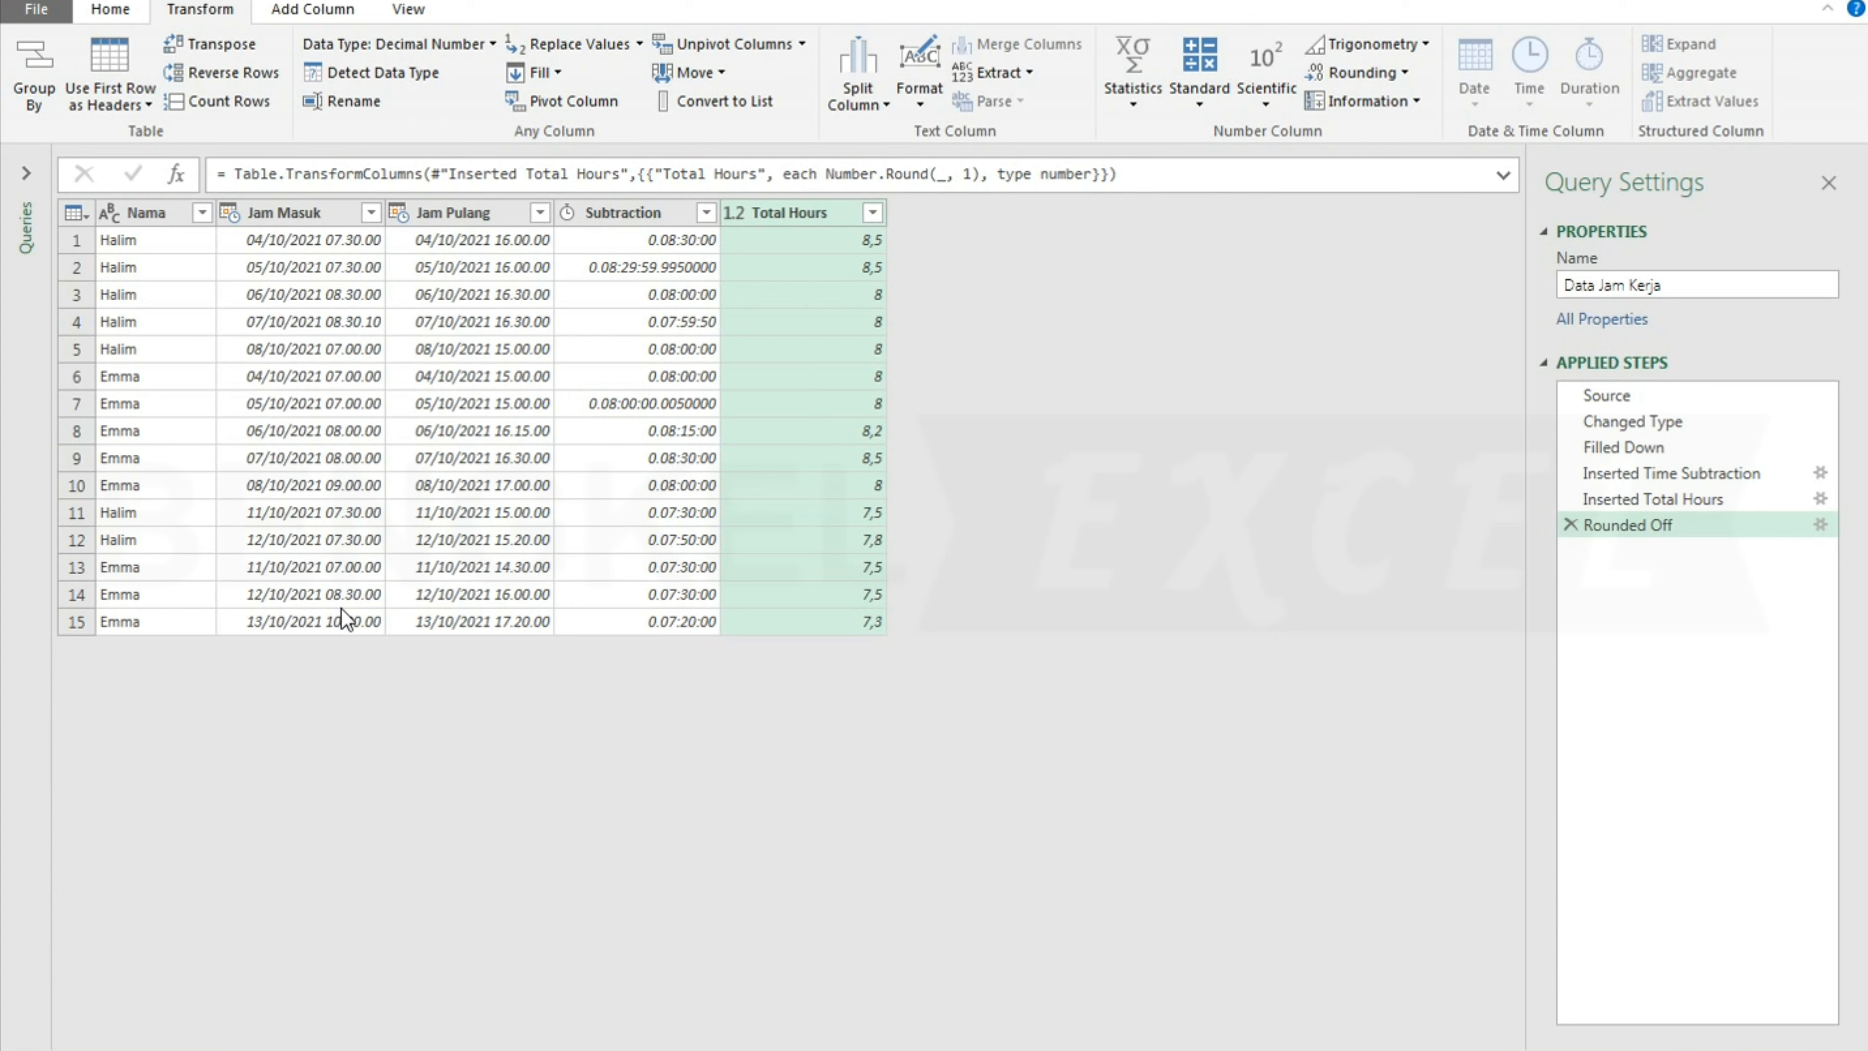
# - Add a column with the name of the day taken from the Jam Masuk dates
pyautogui.click(318, 212)
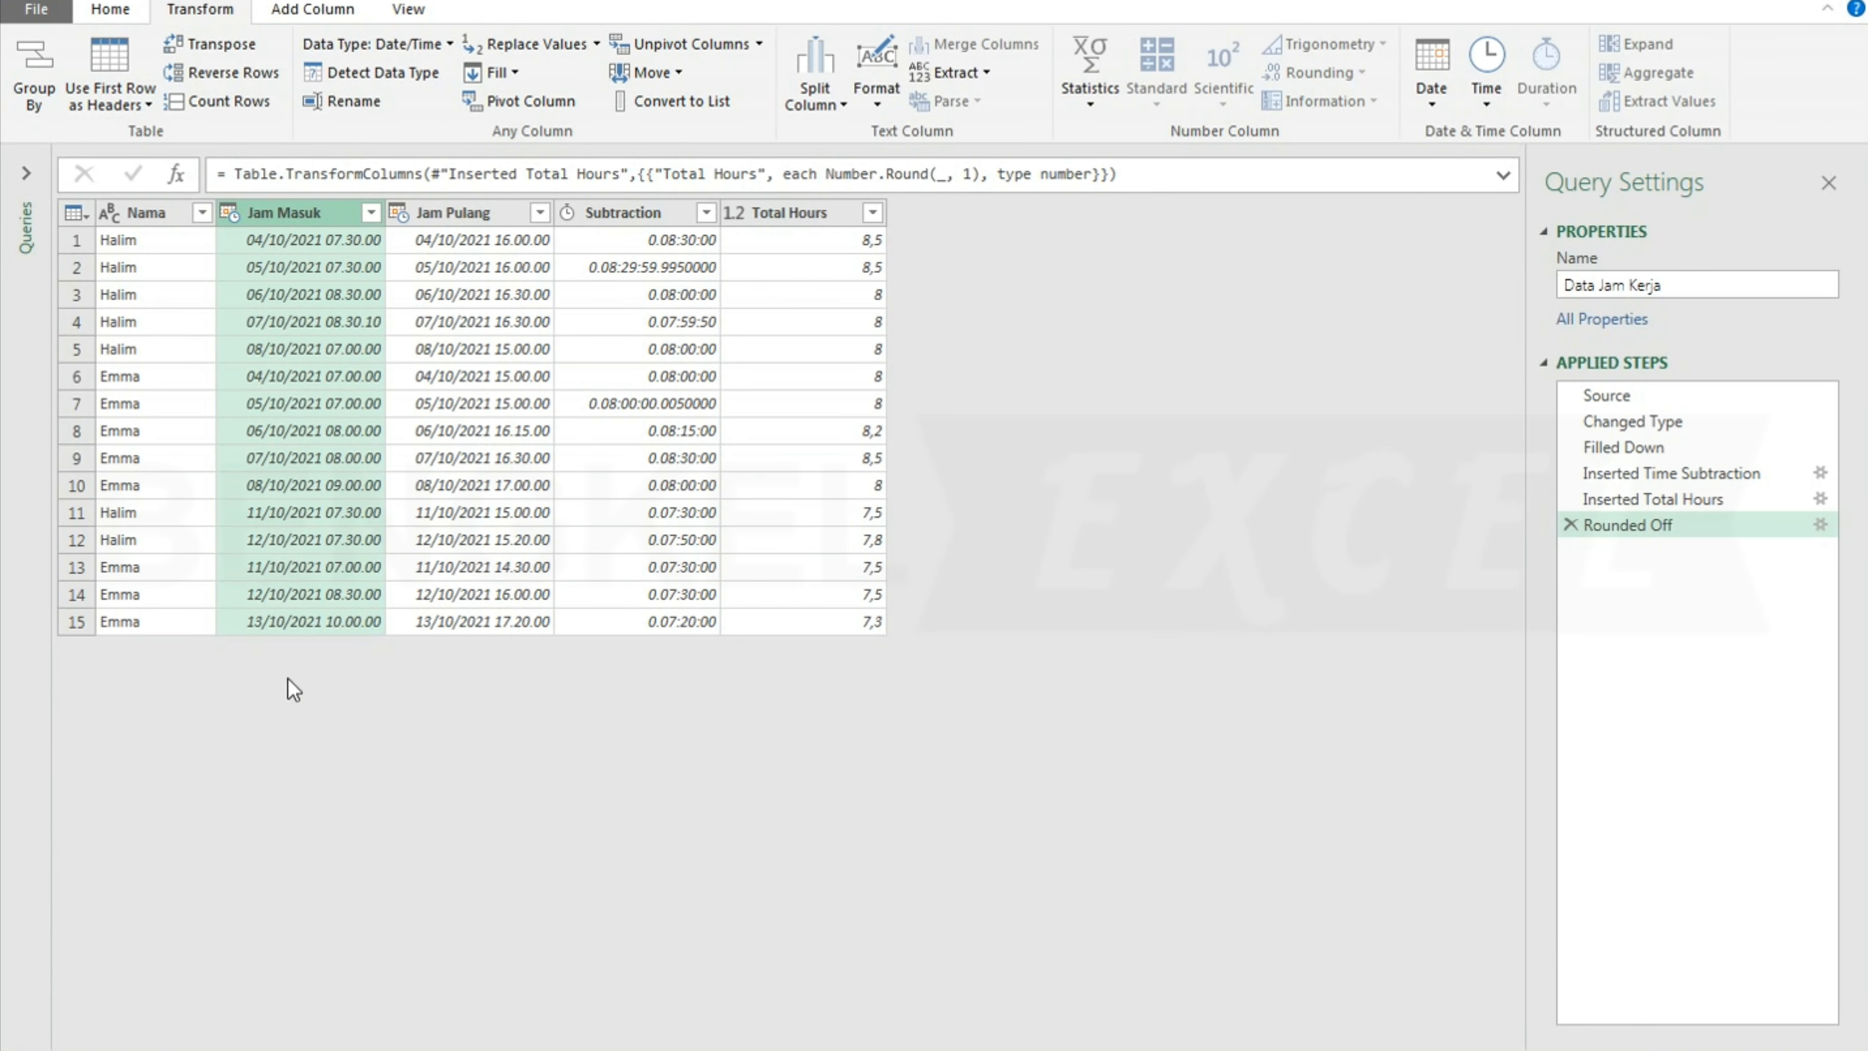
pyautogui.click(332, 10)
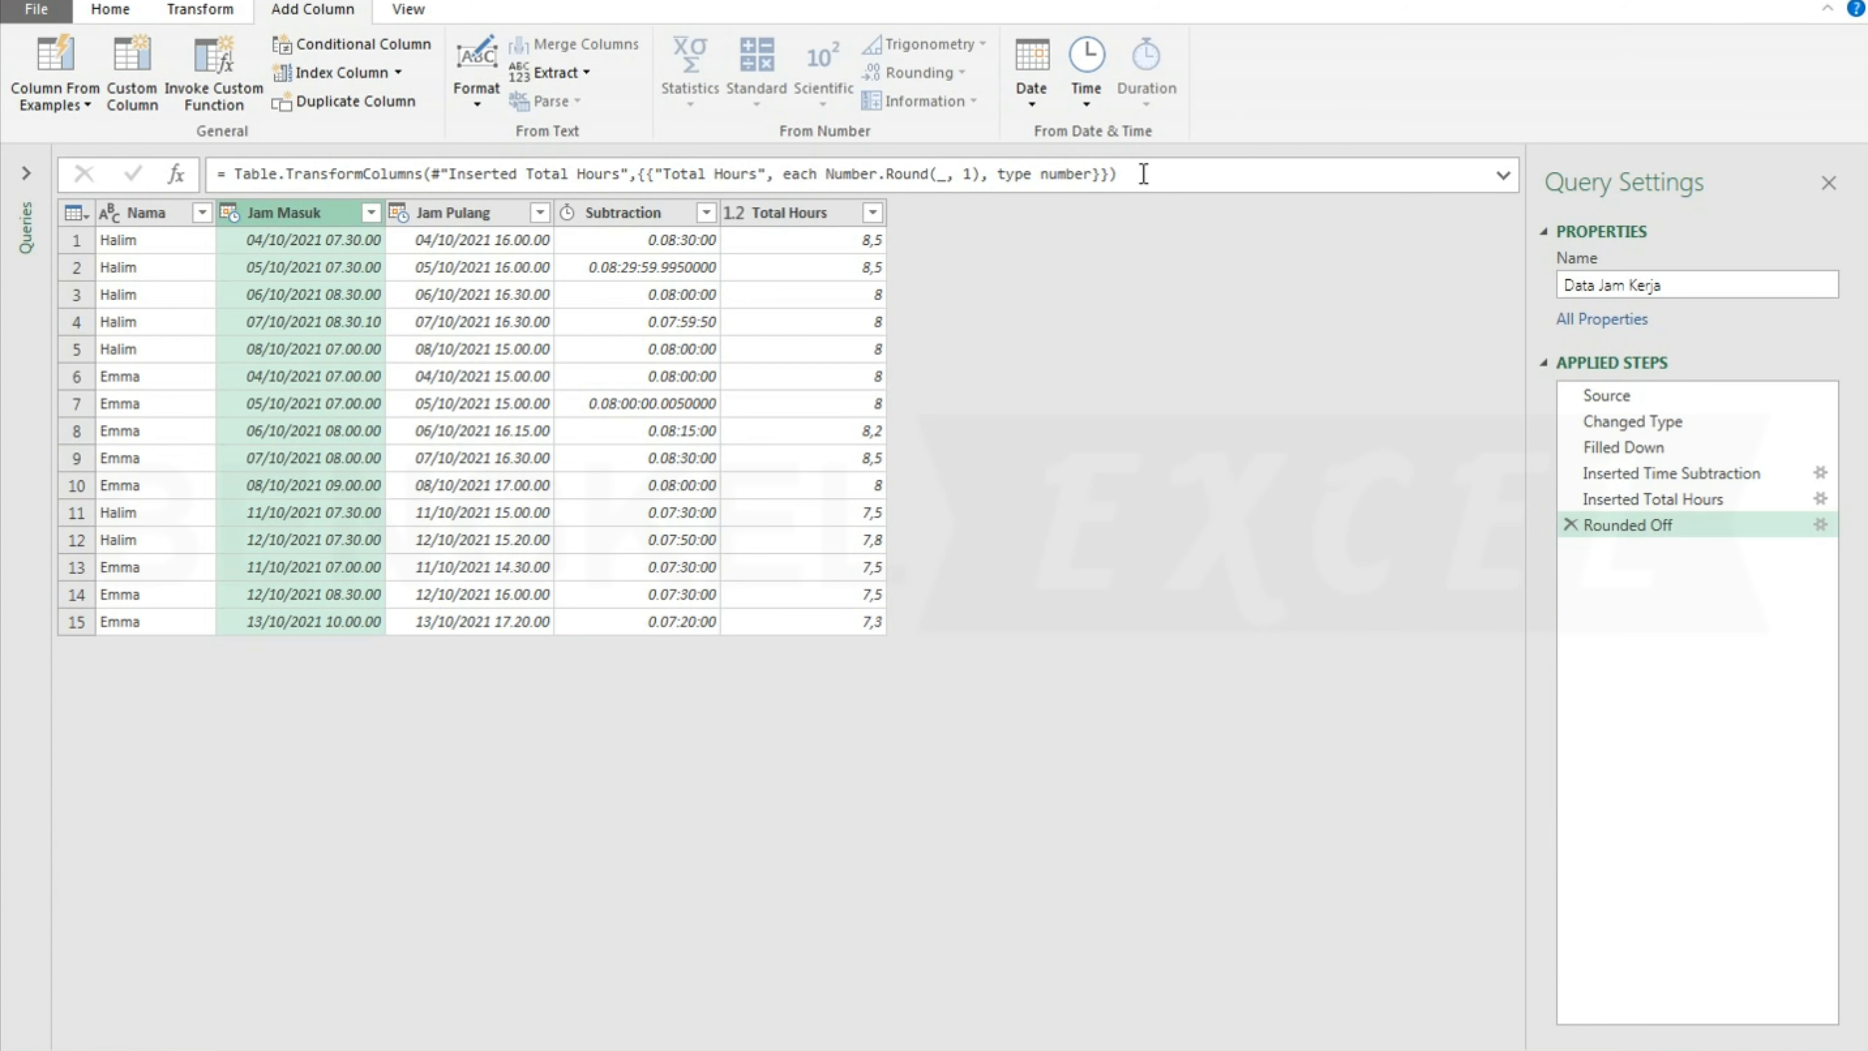
pyautogui.click(1045, 107)
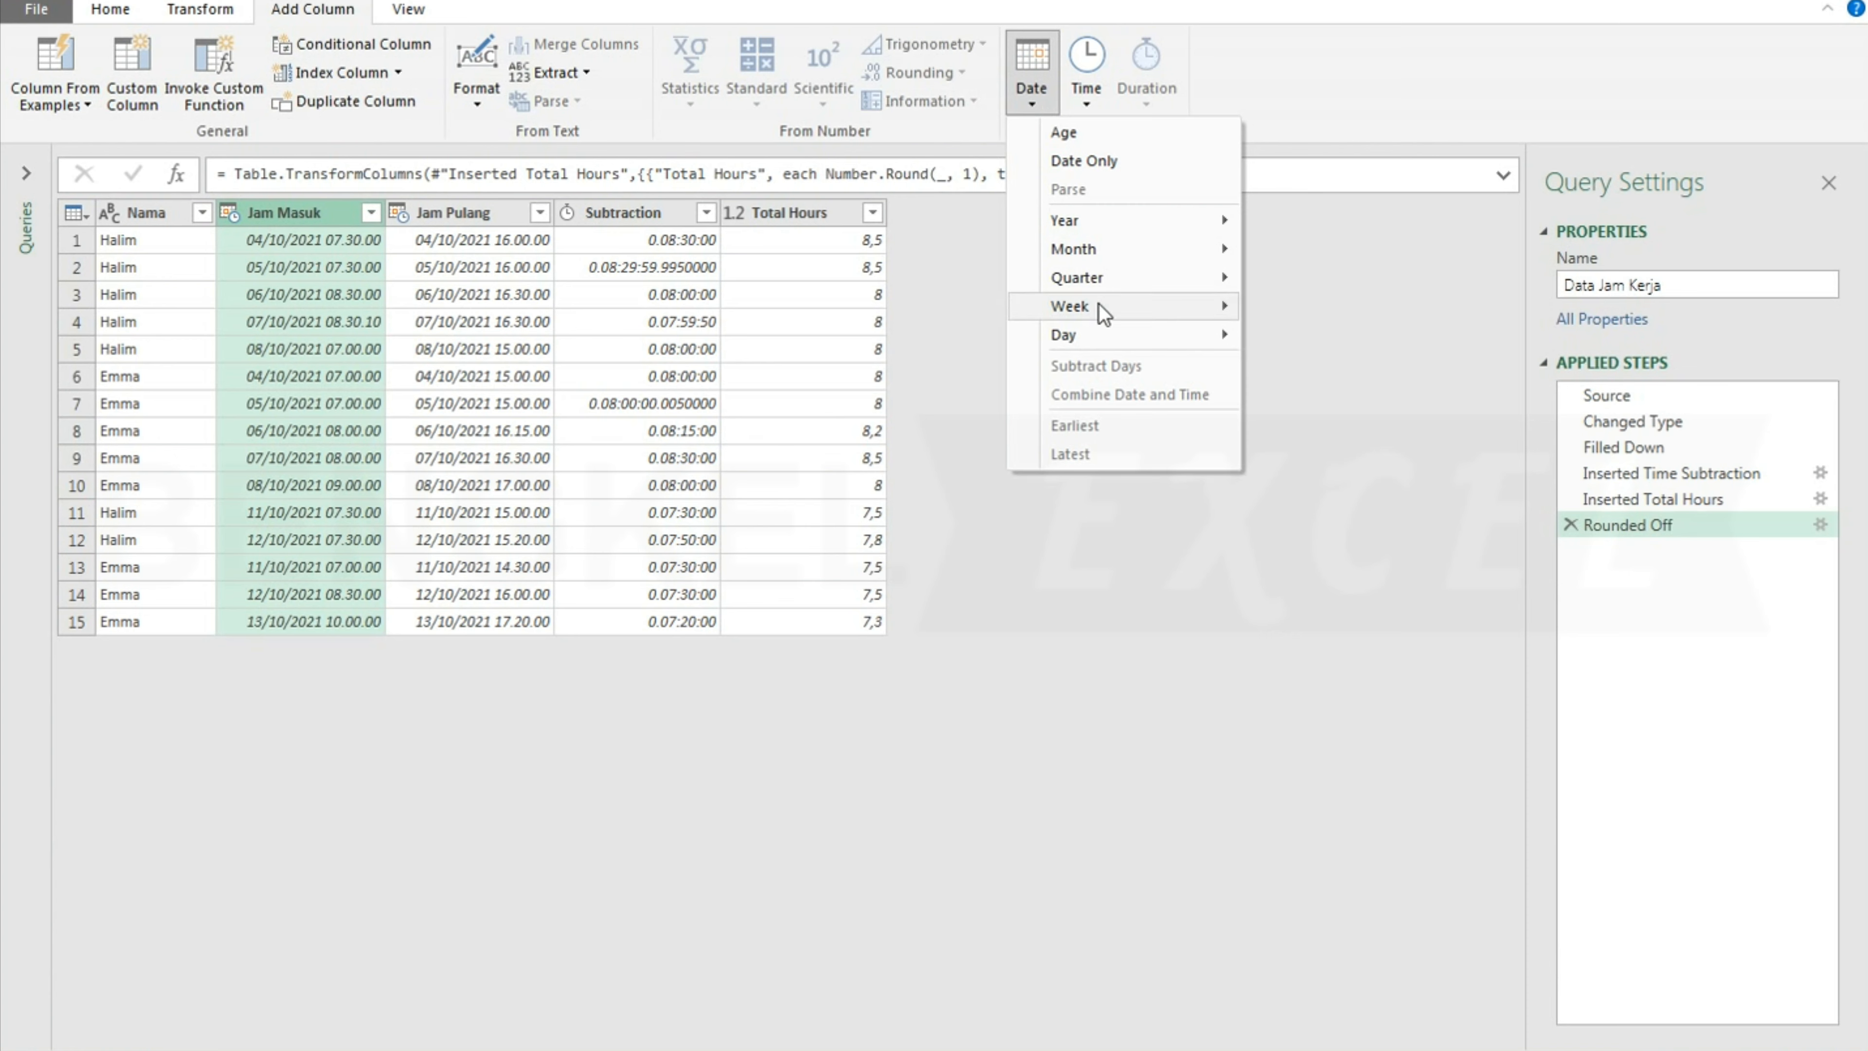
pyautogui.moveTo(1107, 337)
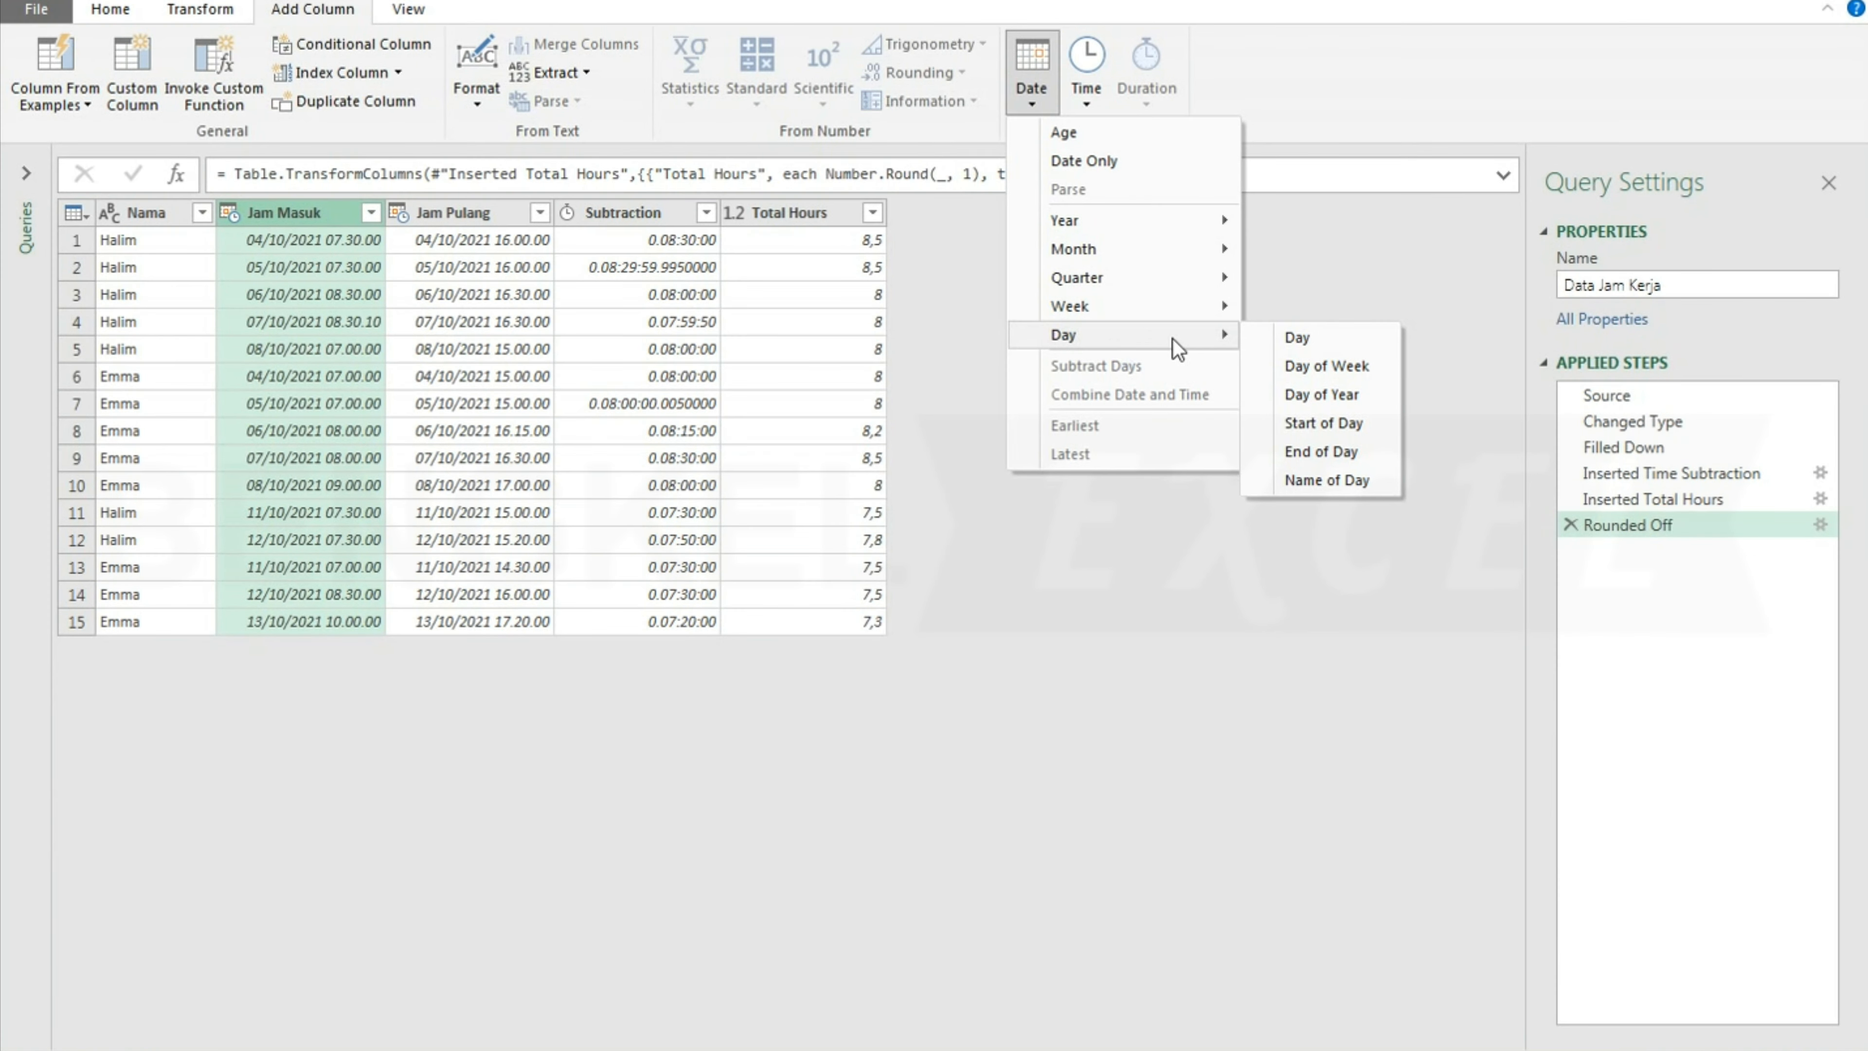
pyautogui.click(1337, 479)
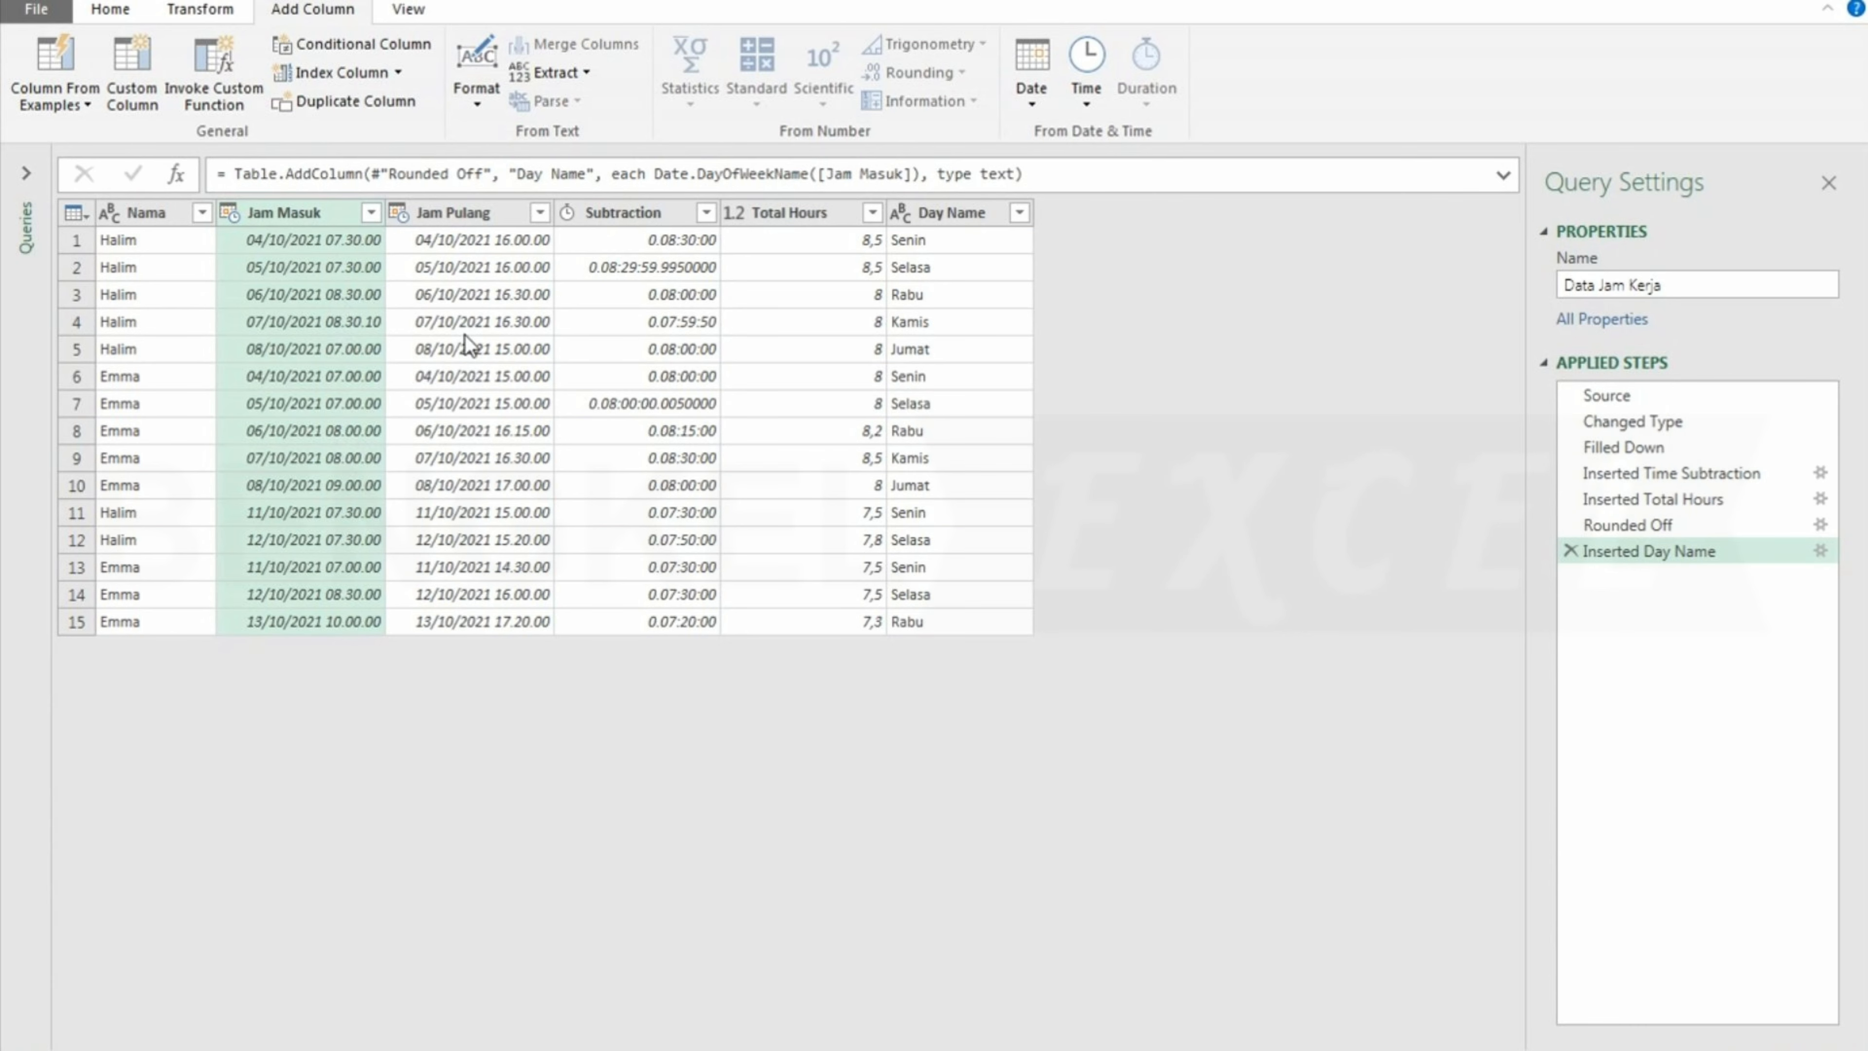
# - Add a column containing only the date part of the Jam Masuk values
pyautogui.click(1041, 103)
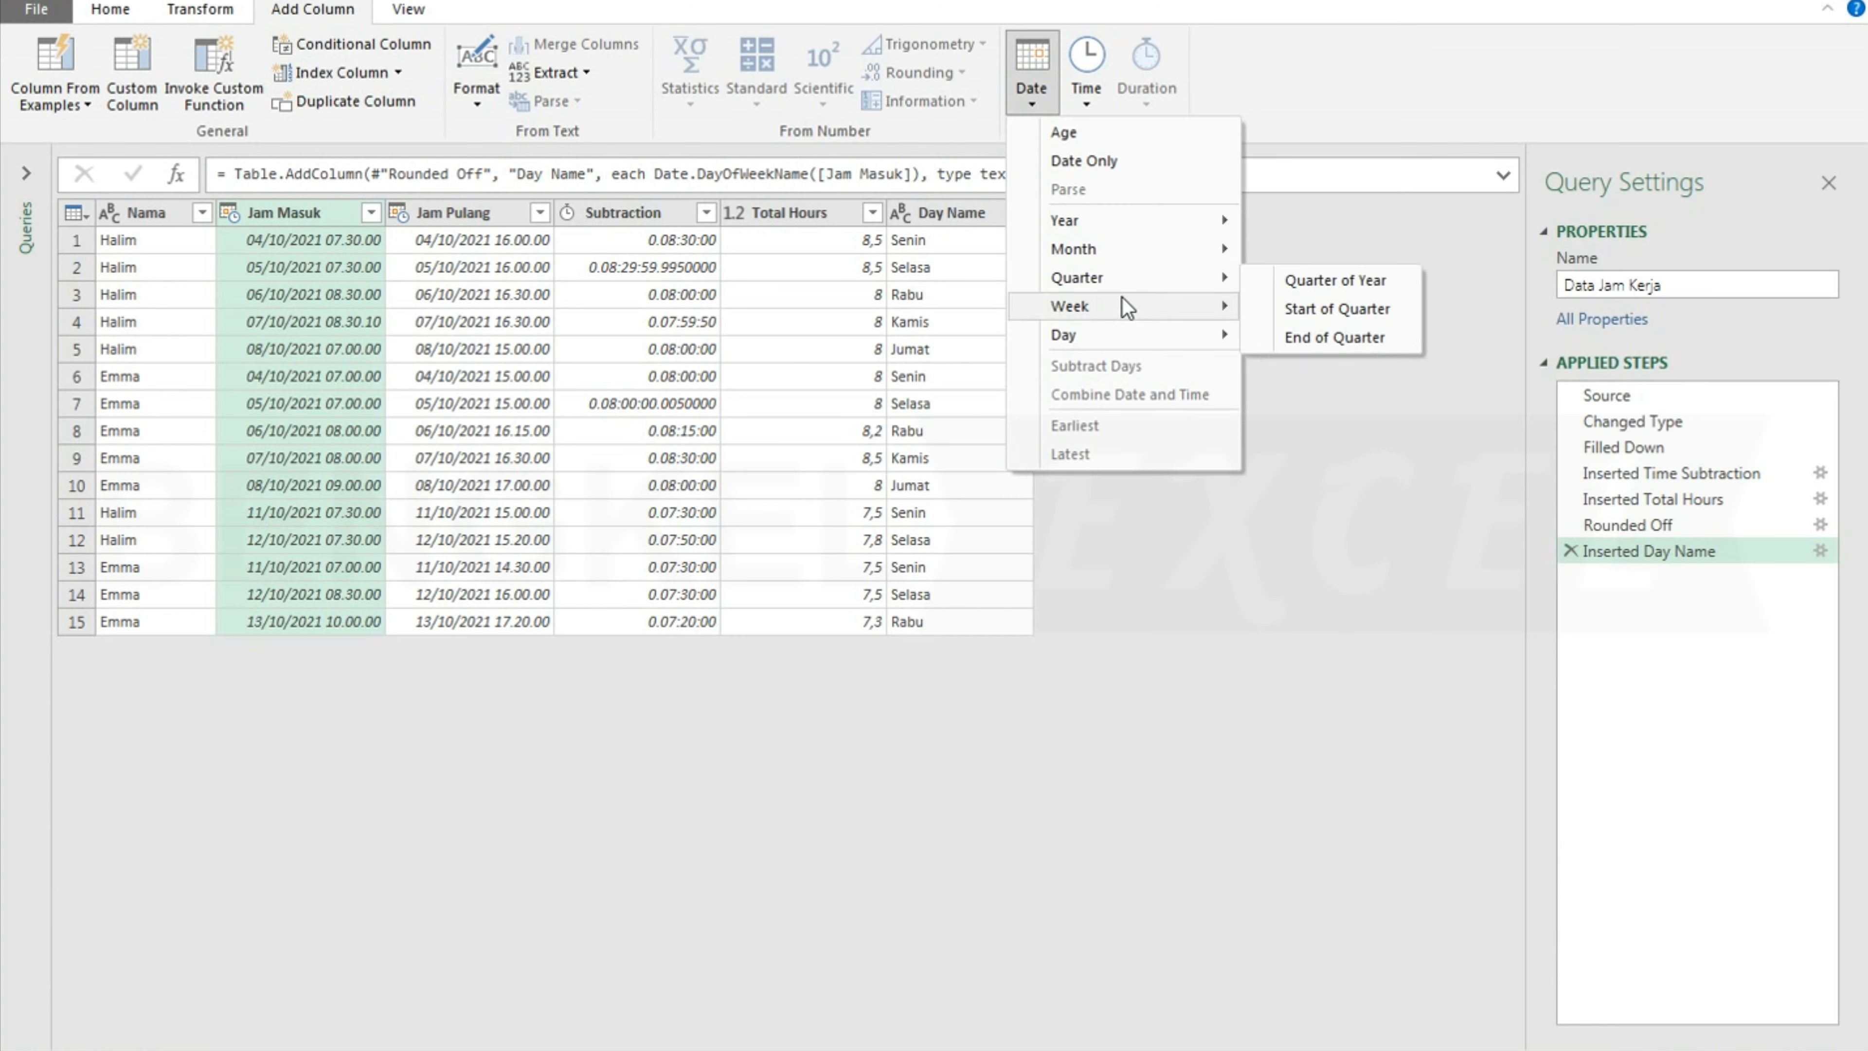
pyautogui.moveTo(1146, 308)
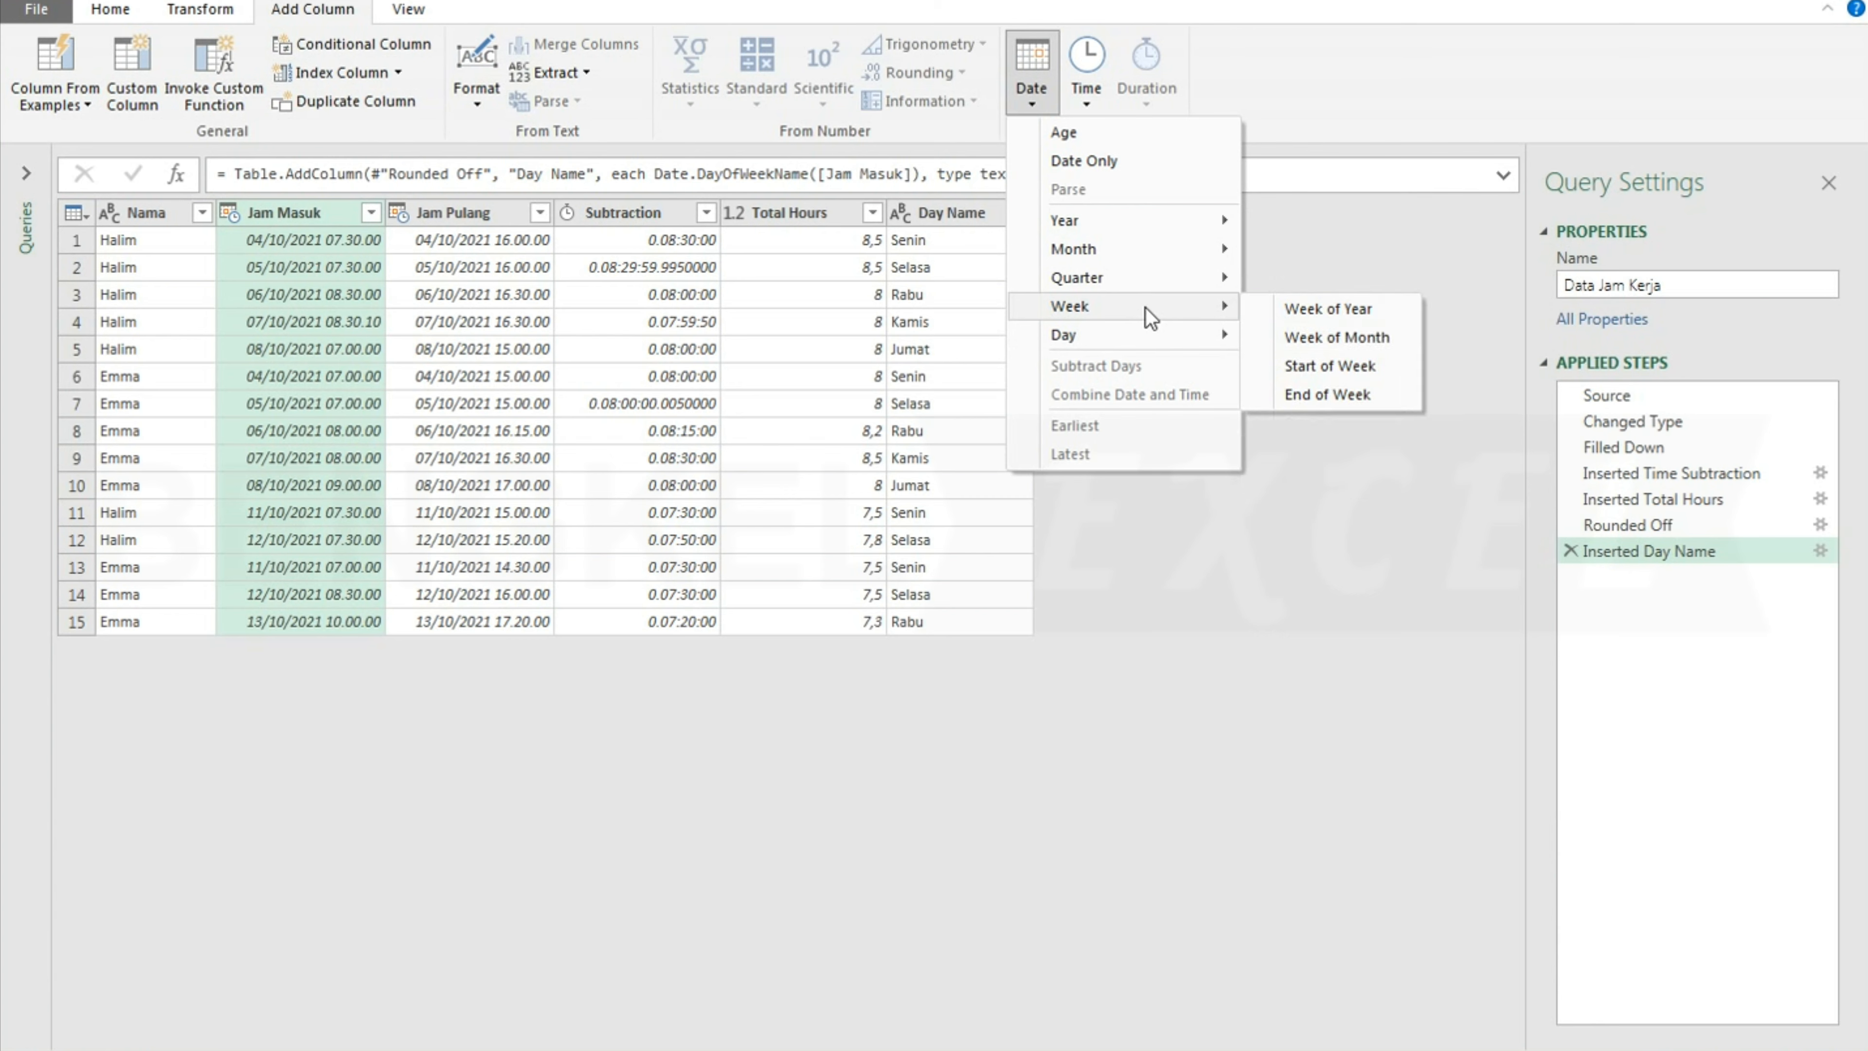
pyautogui.click(1157, 166)
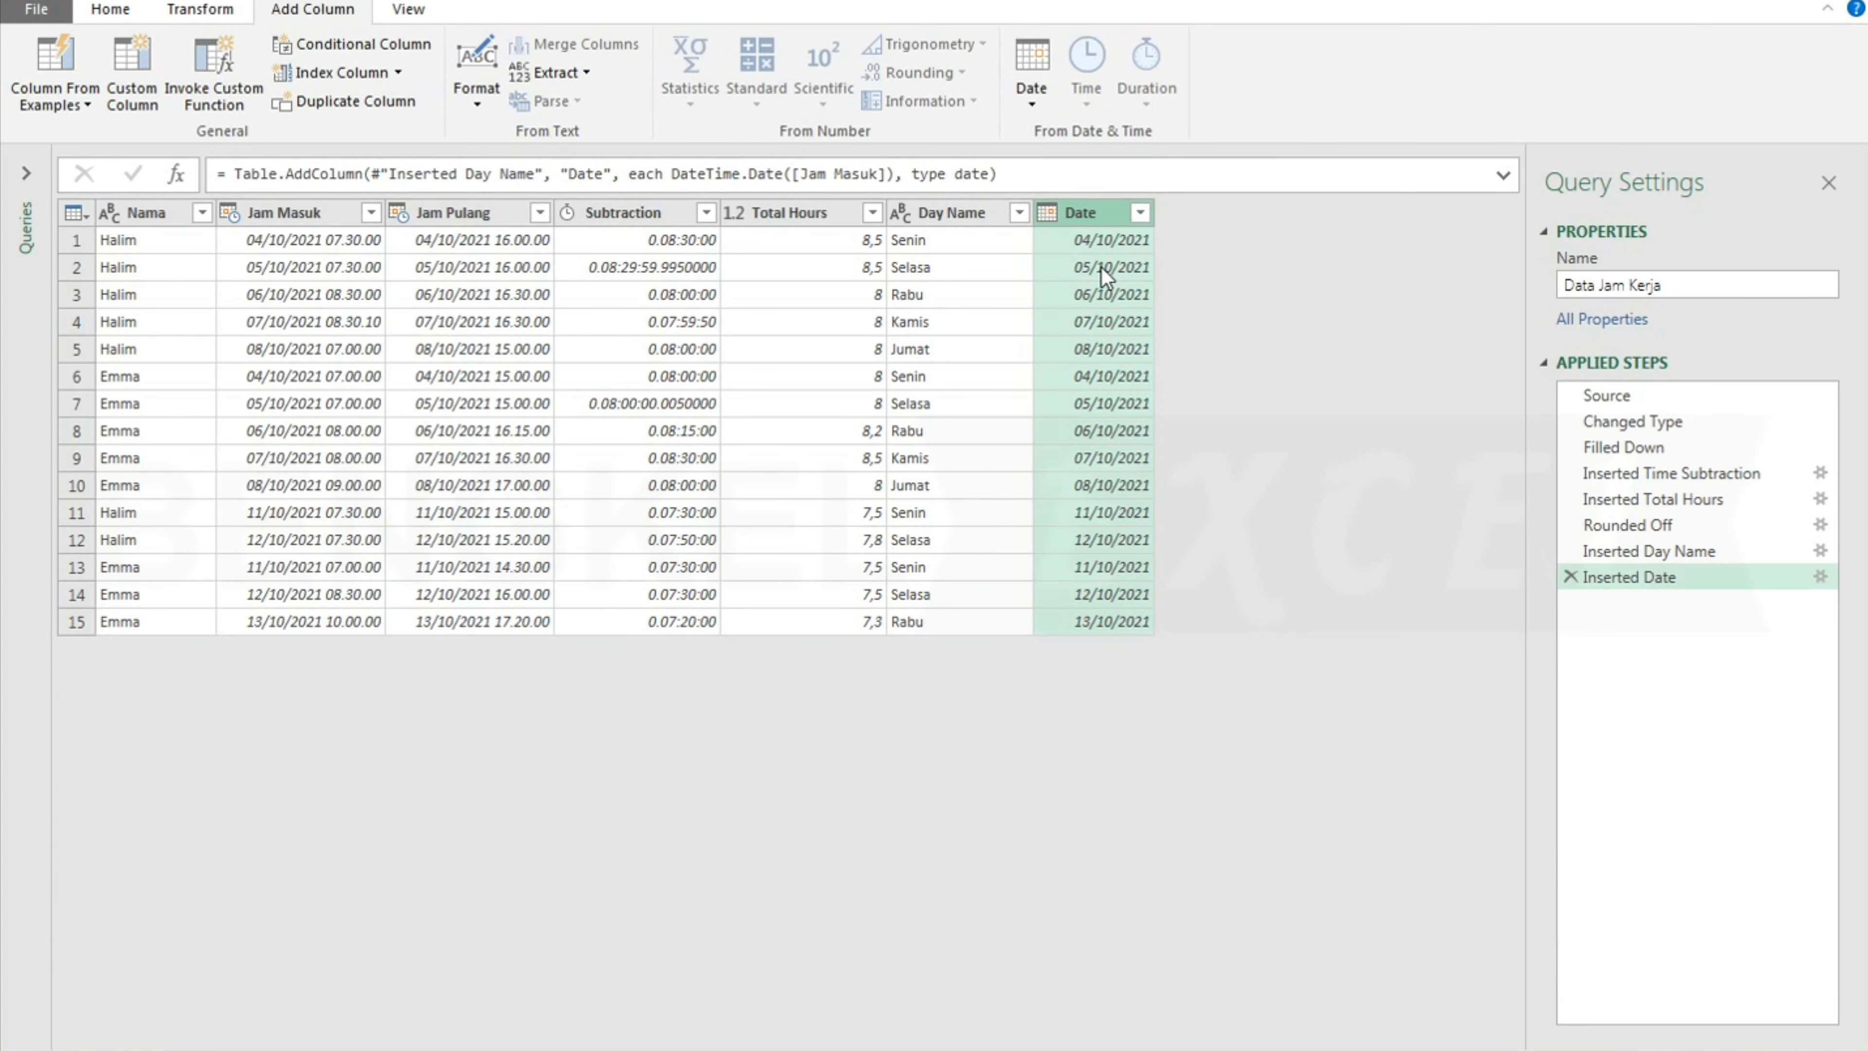
# - Merge the Day Name and Date columns into one column named Tanggal, using a comma and space as custom separator
pyautogui.click(961, 212)
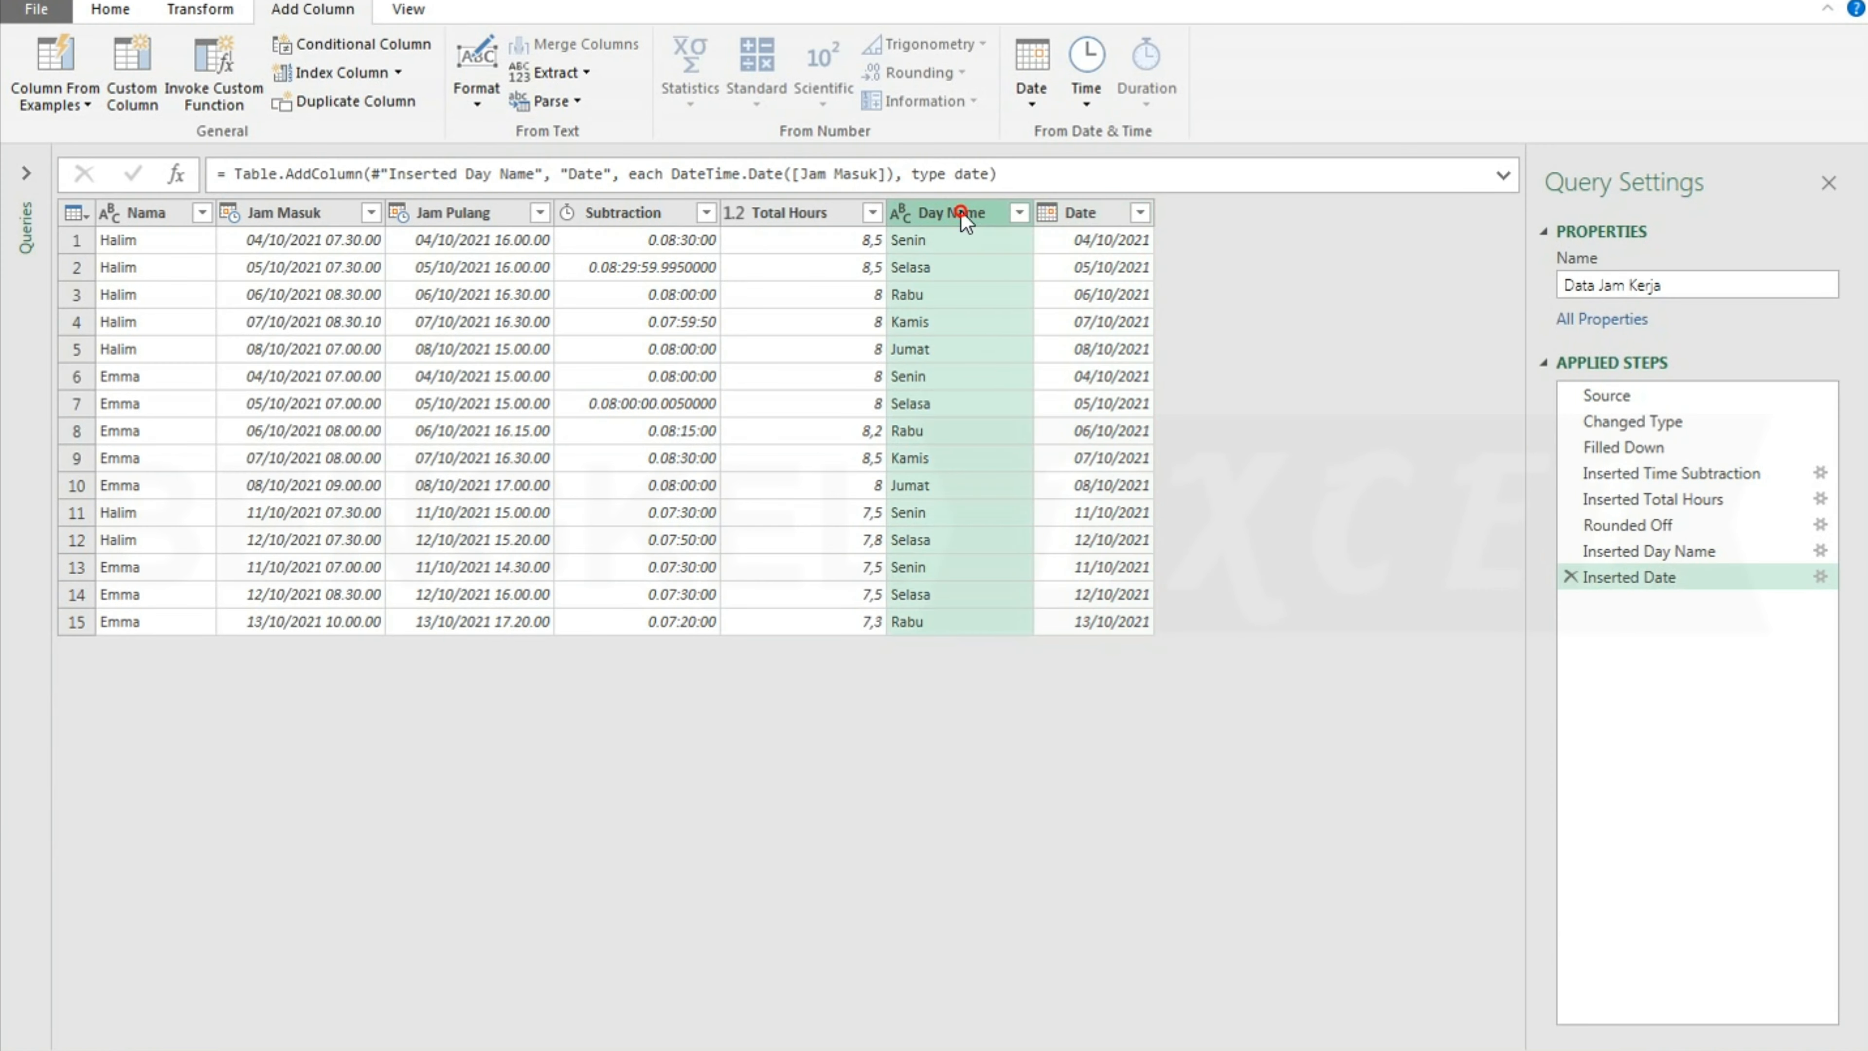
pyautogui.keyDown('shift'); pyautogui.click(1105, 221); pyautogui.keyUp('shift')
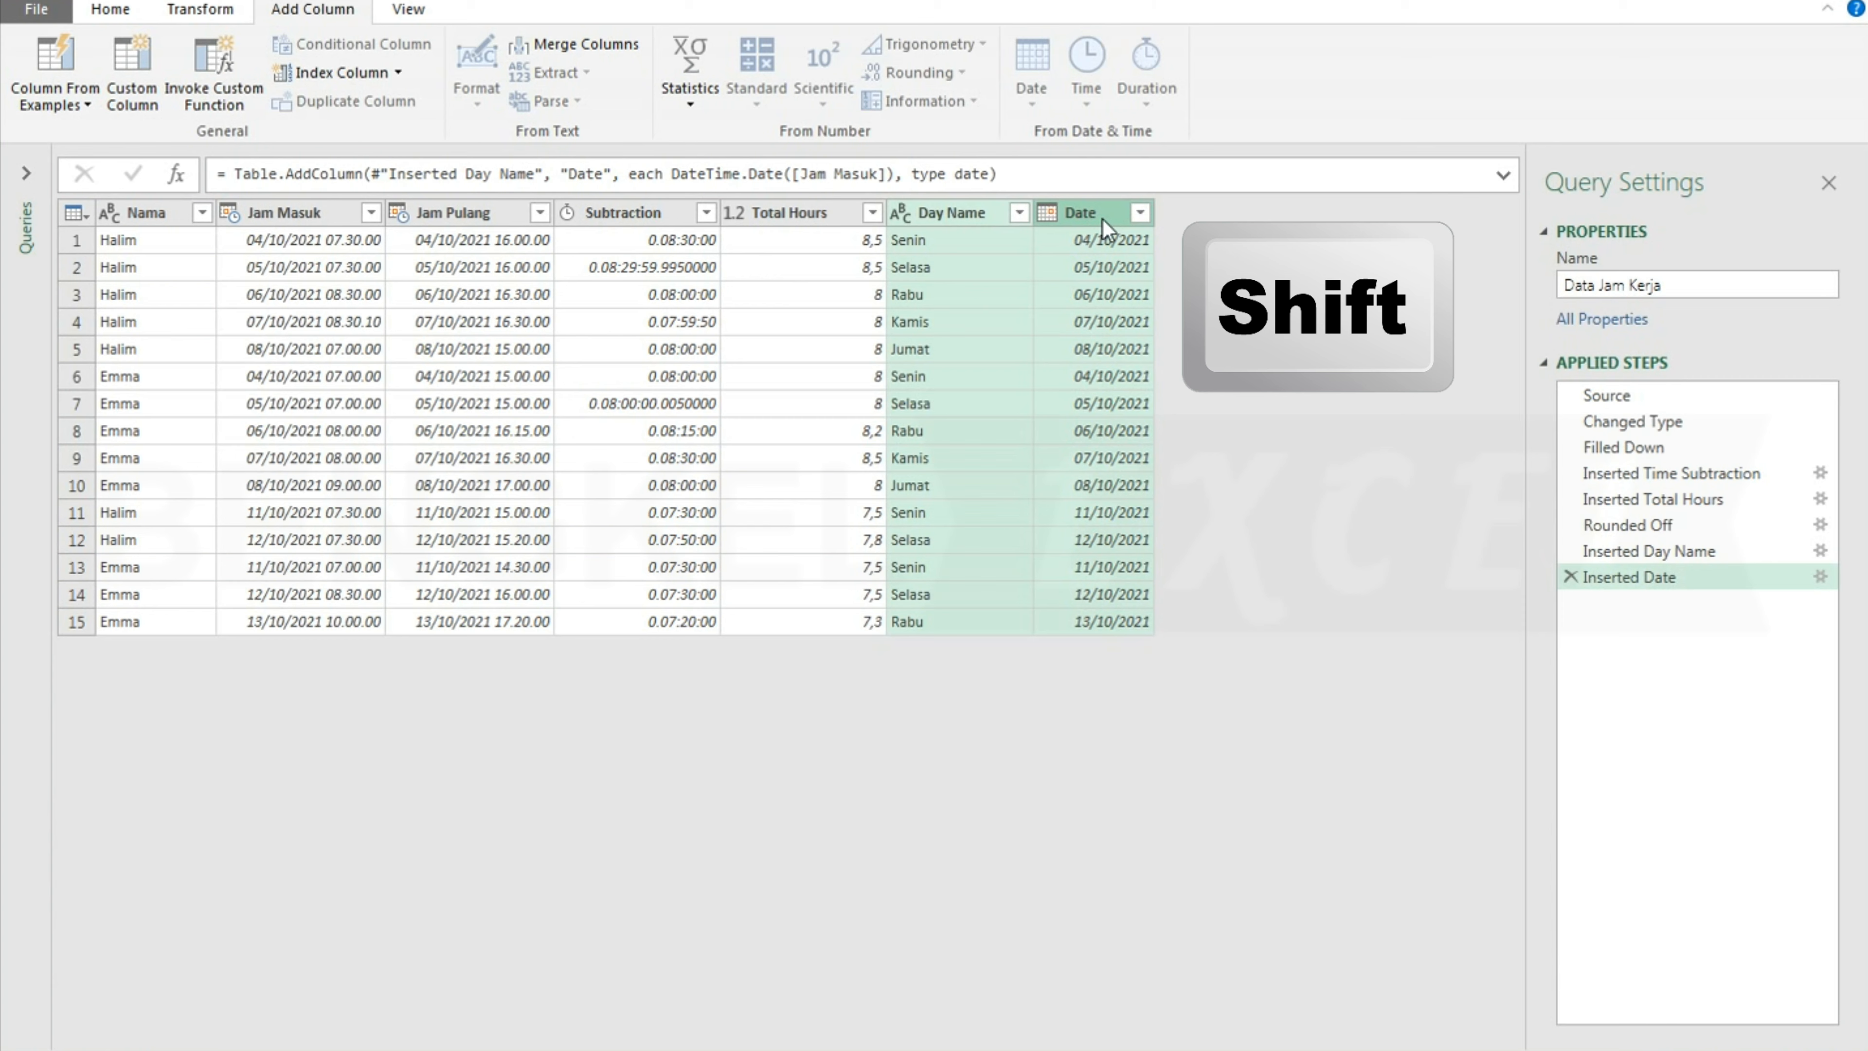
pyautogui.click(200, 10)
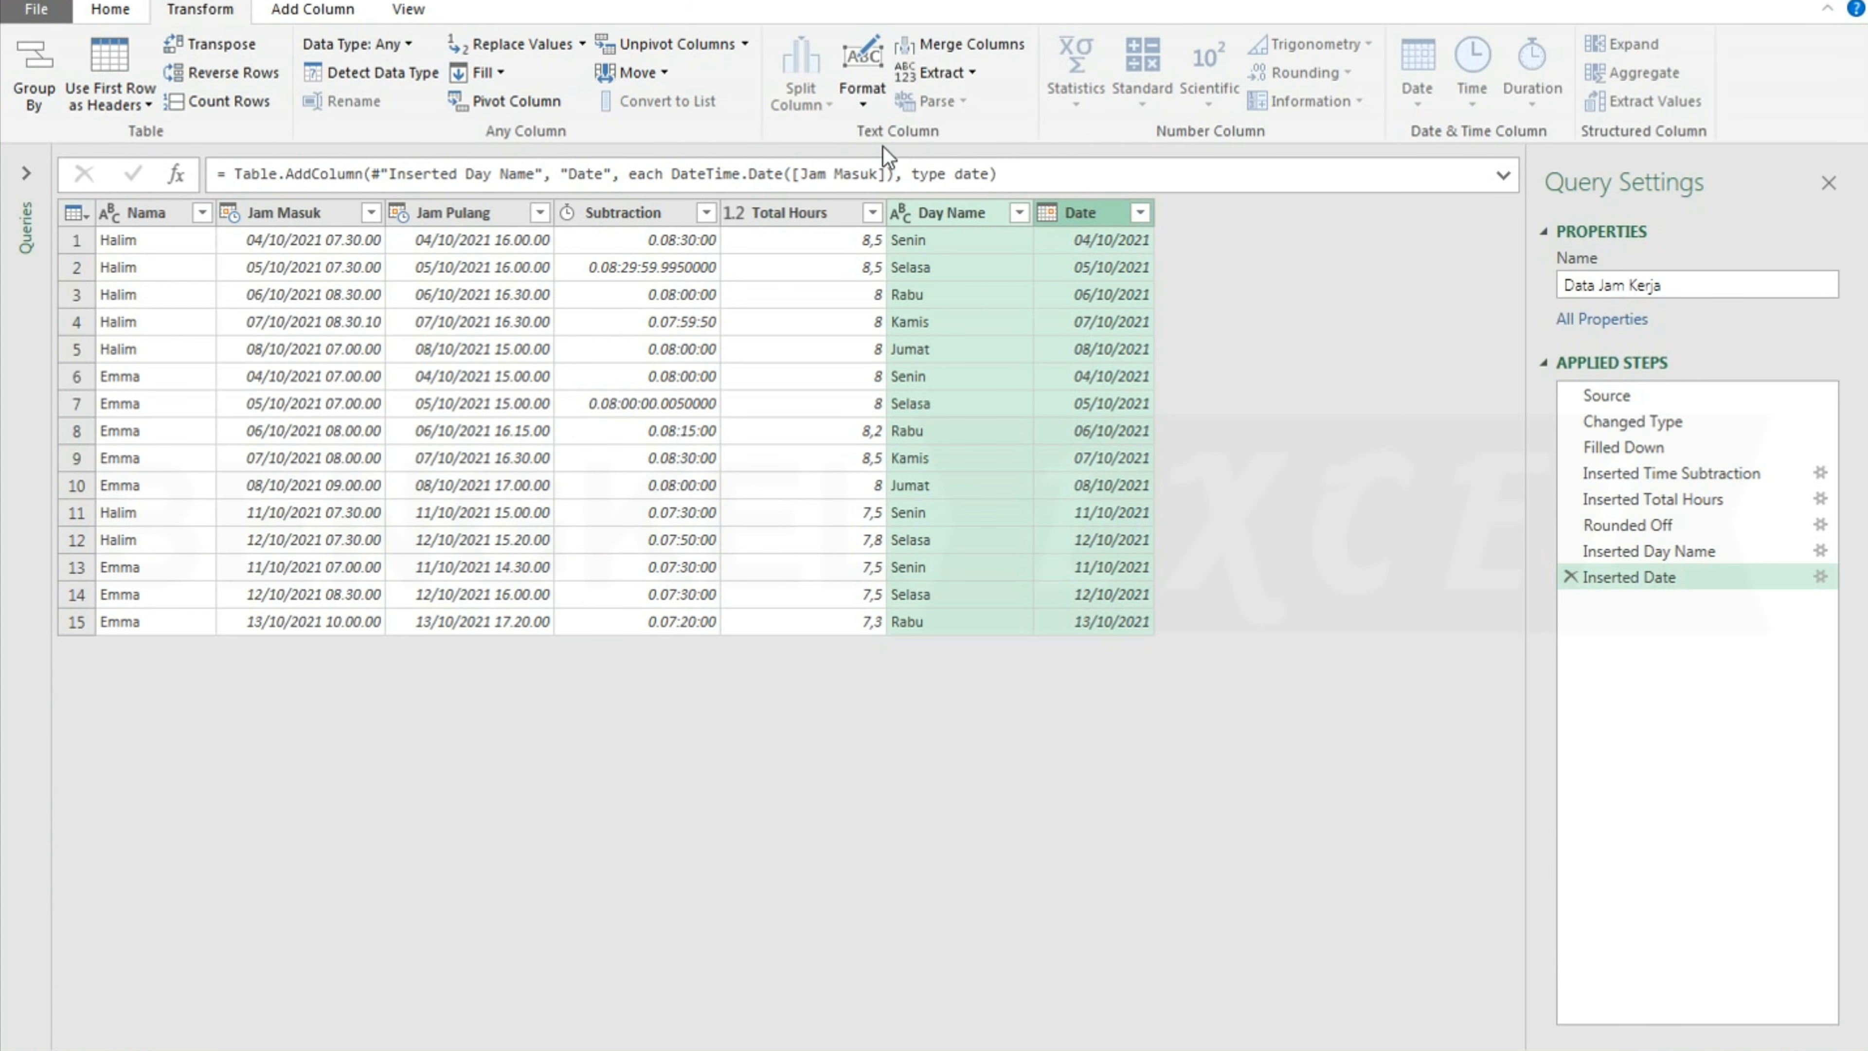
pyautogui.click(989, 52)
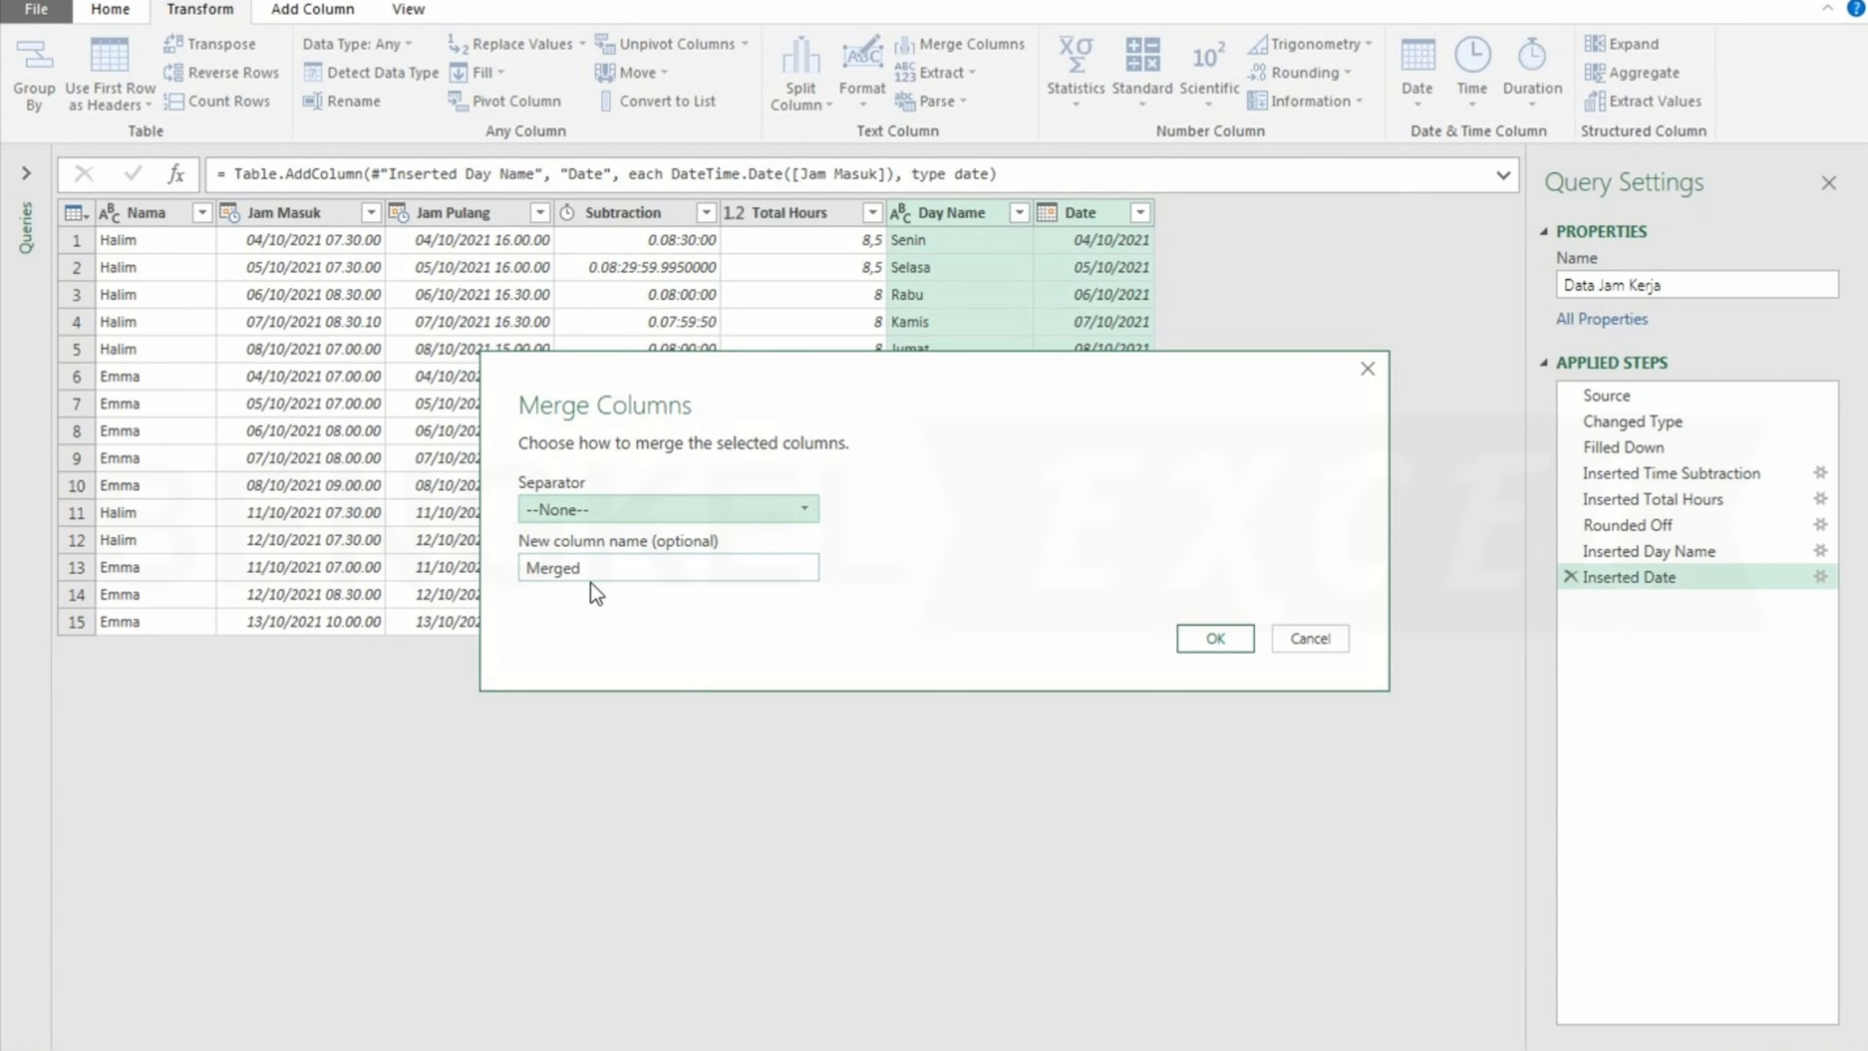
pyautogui.click(726, 504)
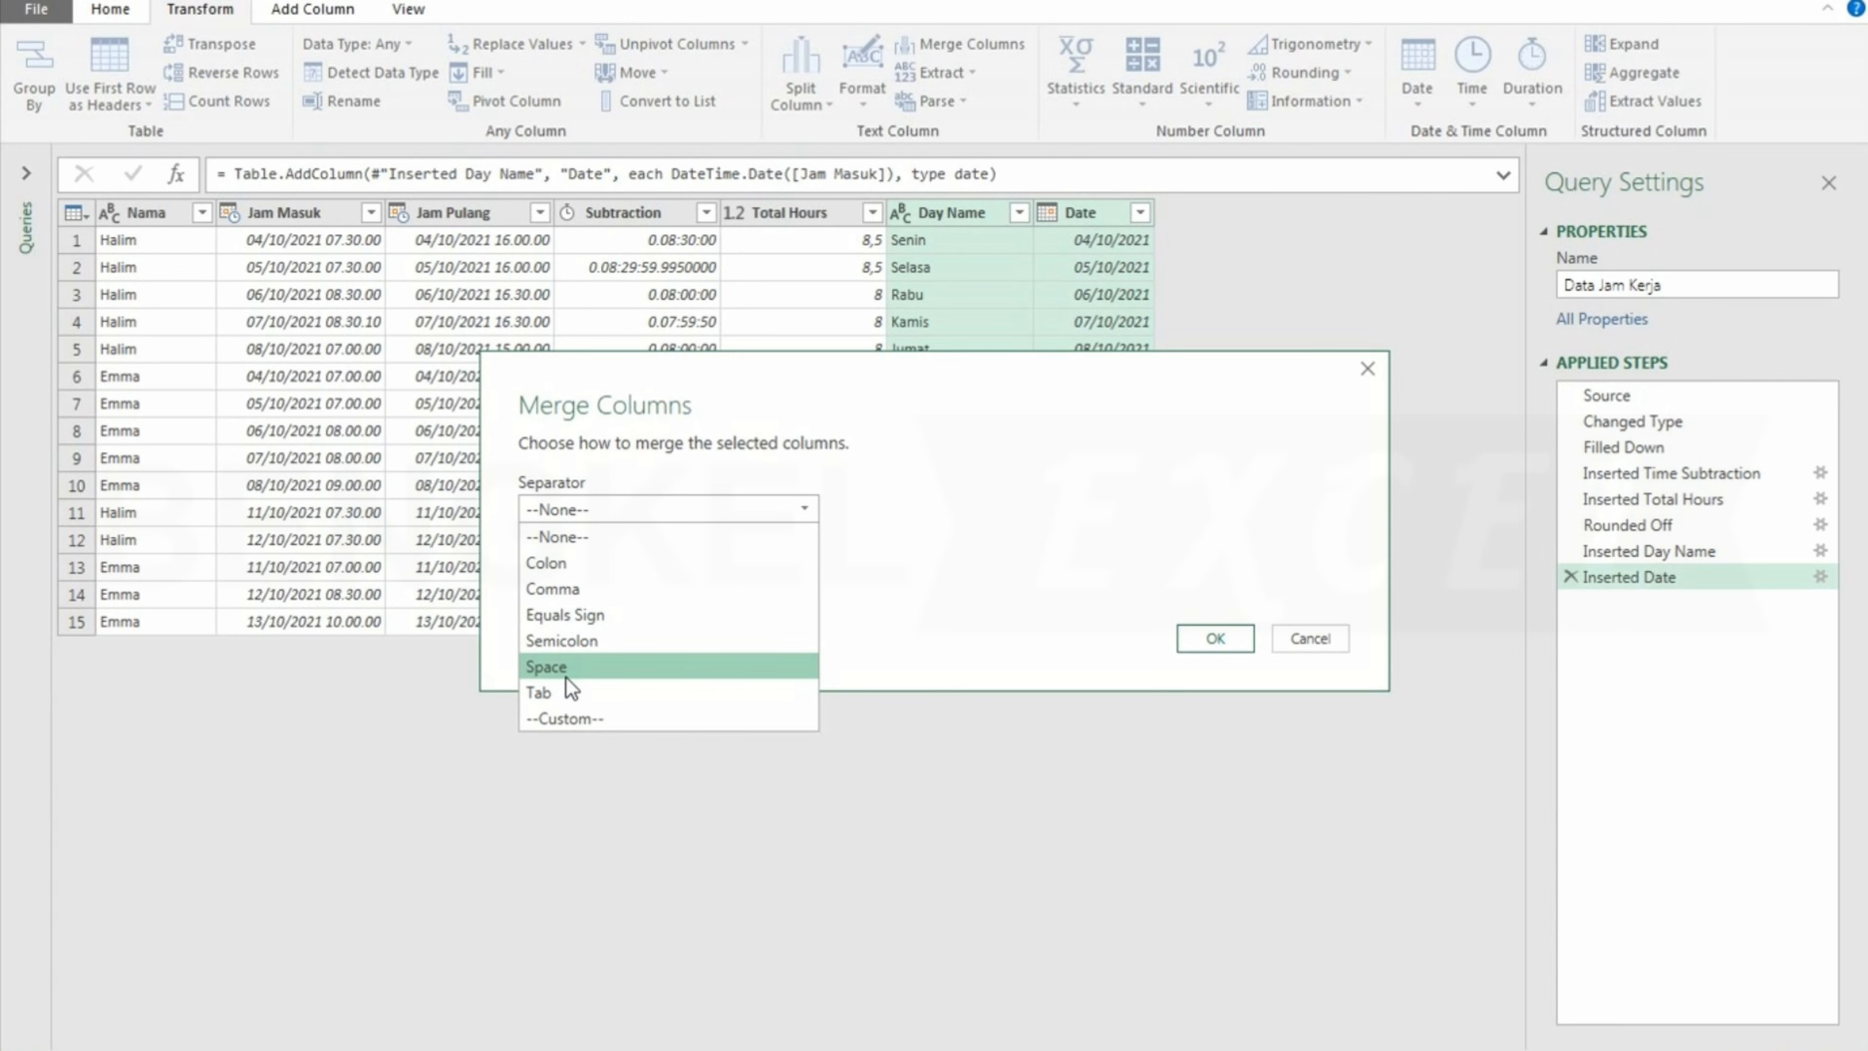
pyautogui.click(569, 721)
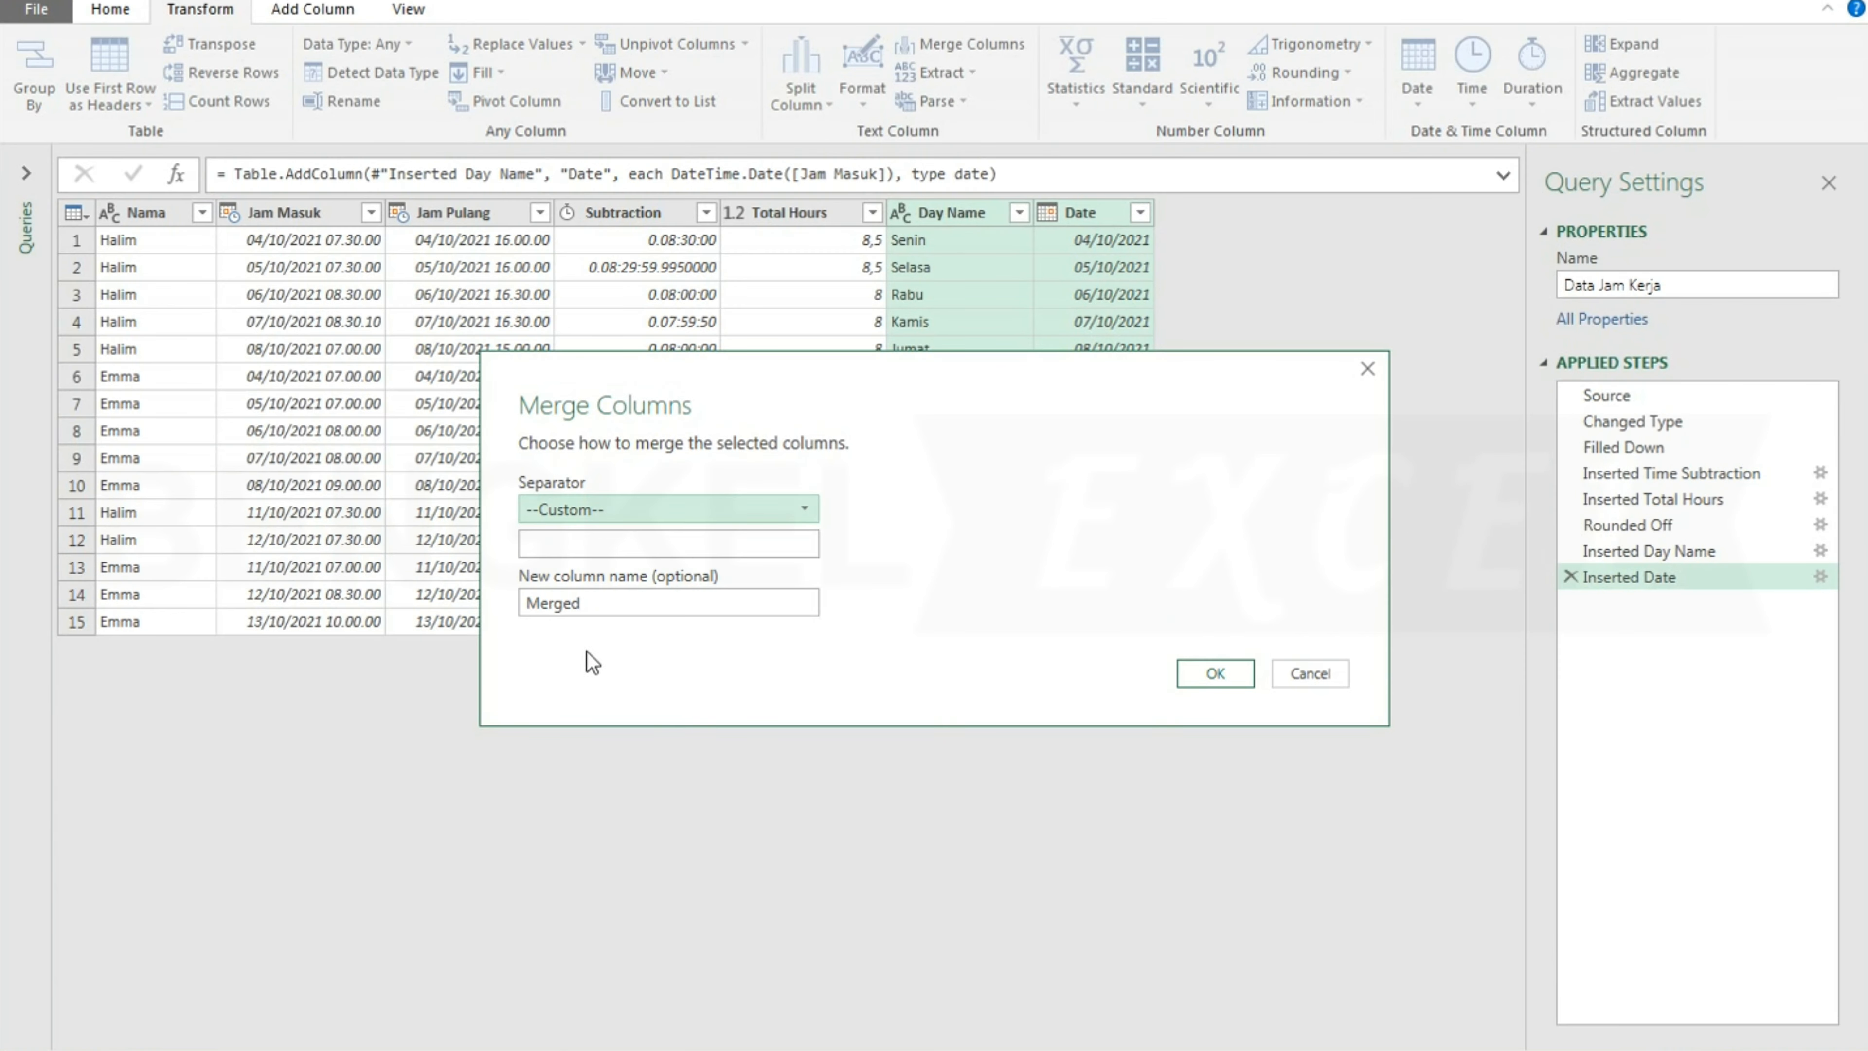
pyautogui.click(597, 548)
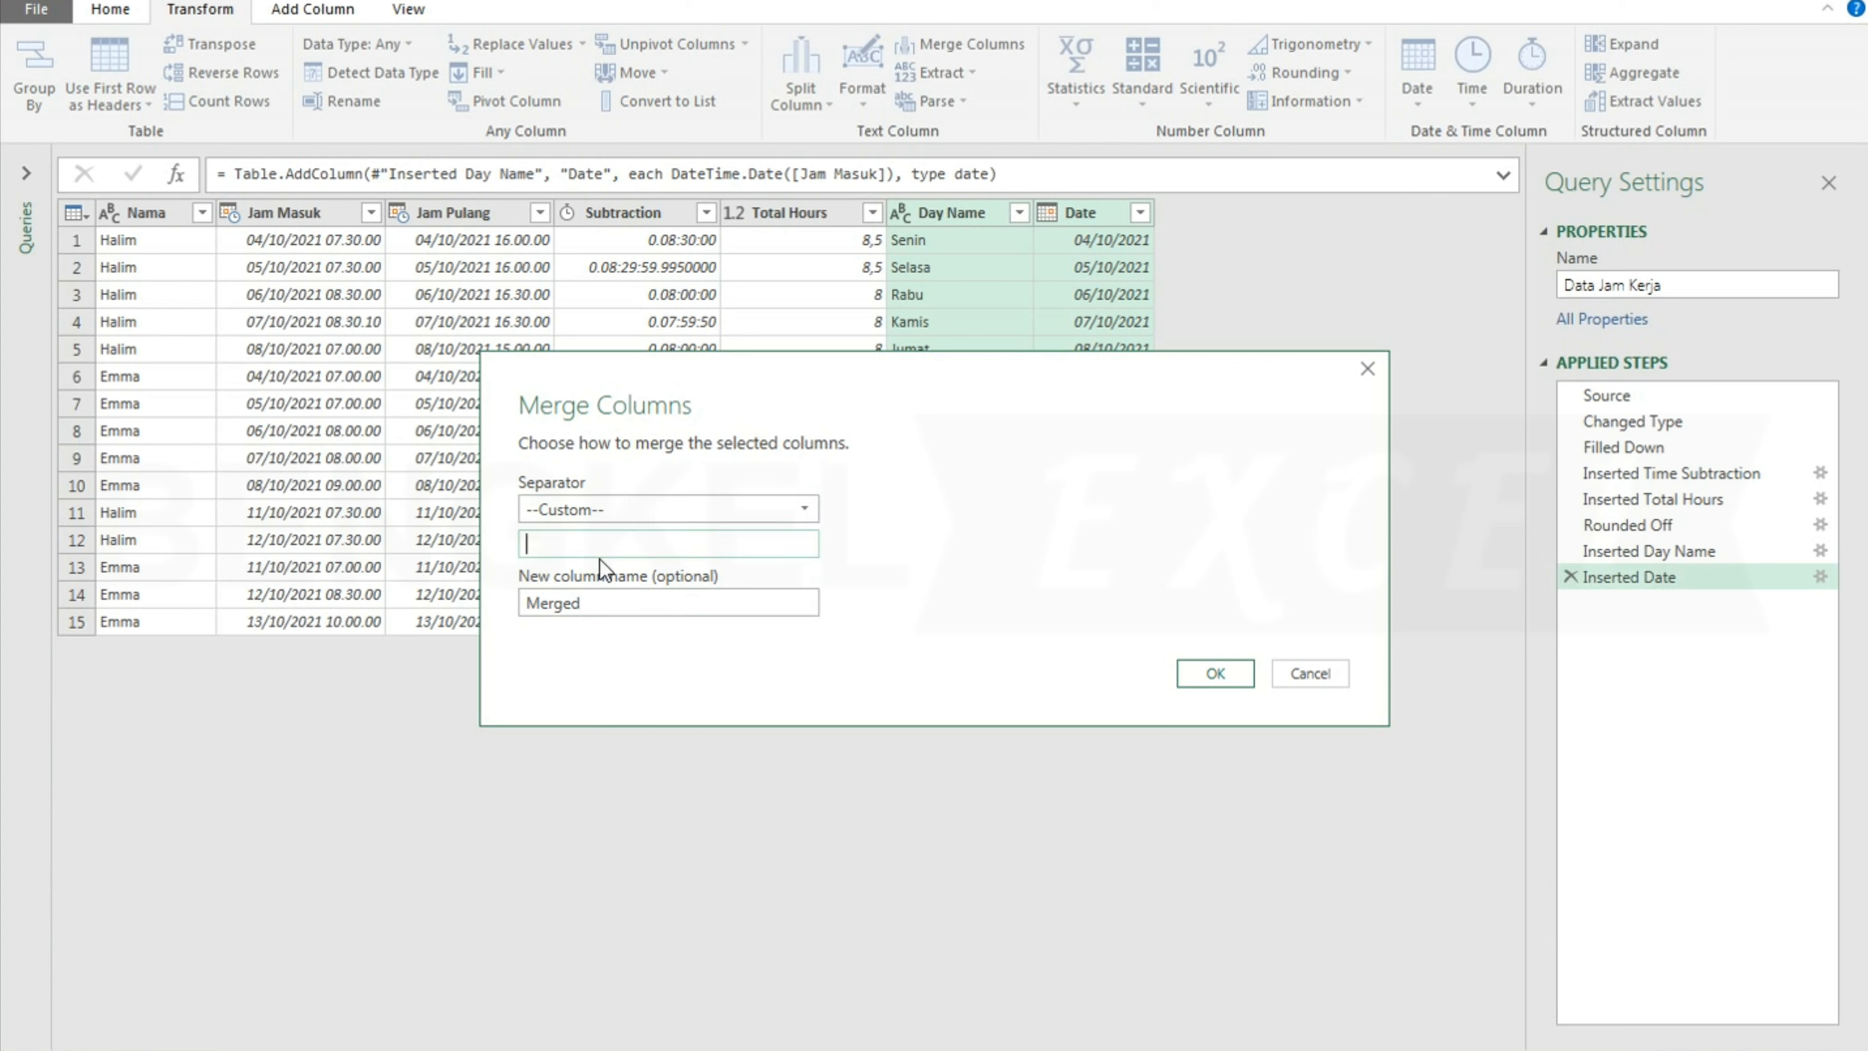
pyautogui.write(',')
pyautogui.doubleClick(581, 602)
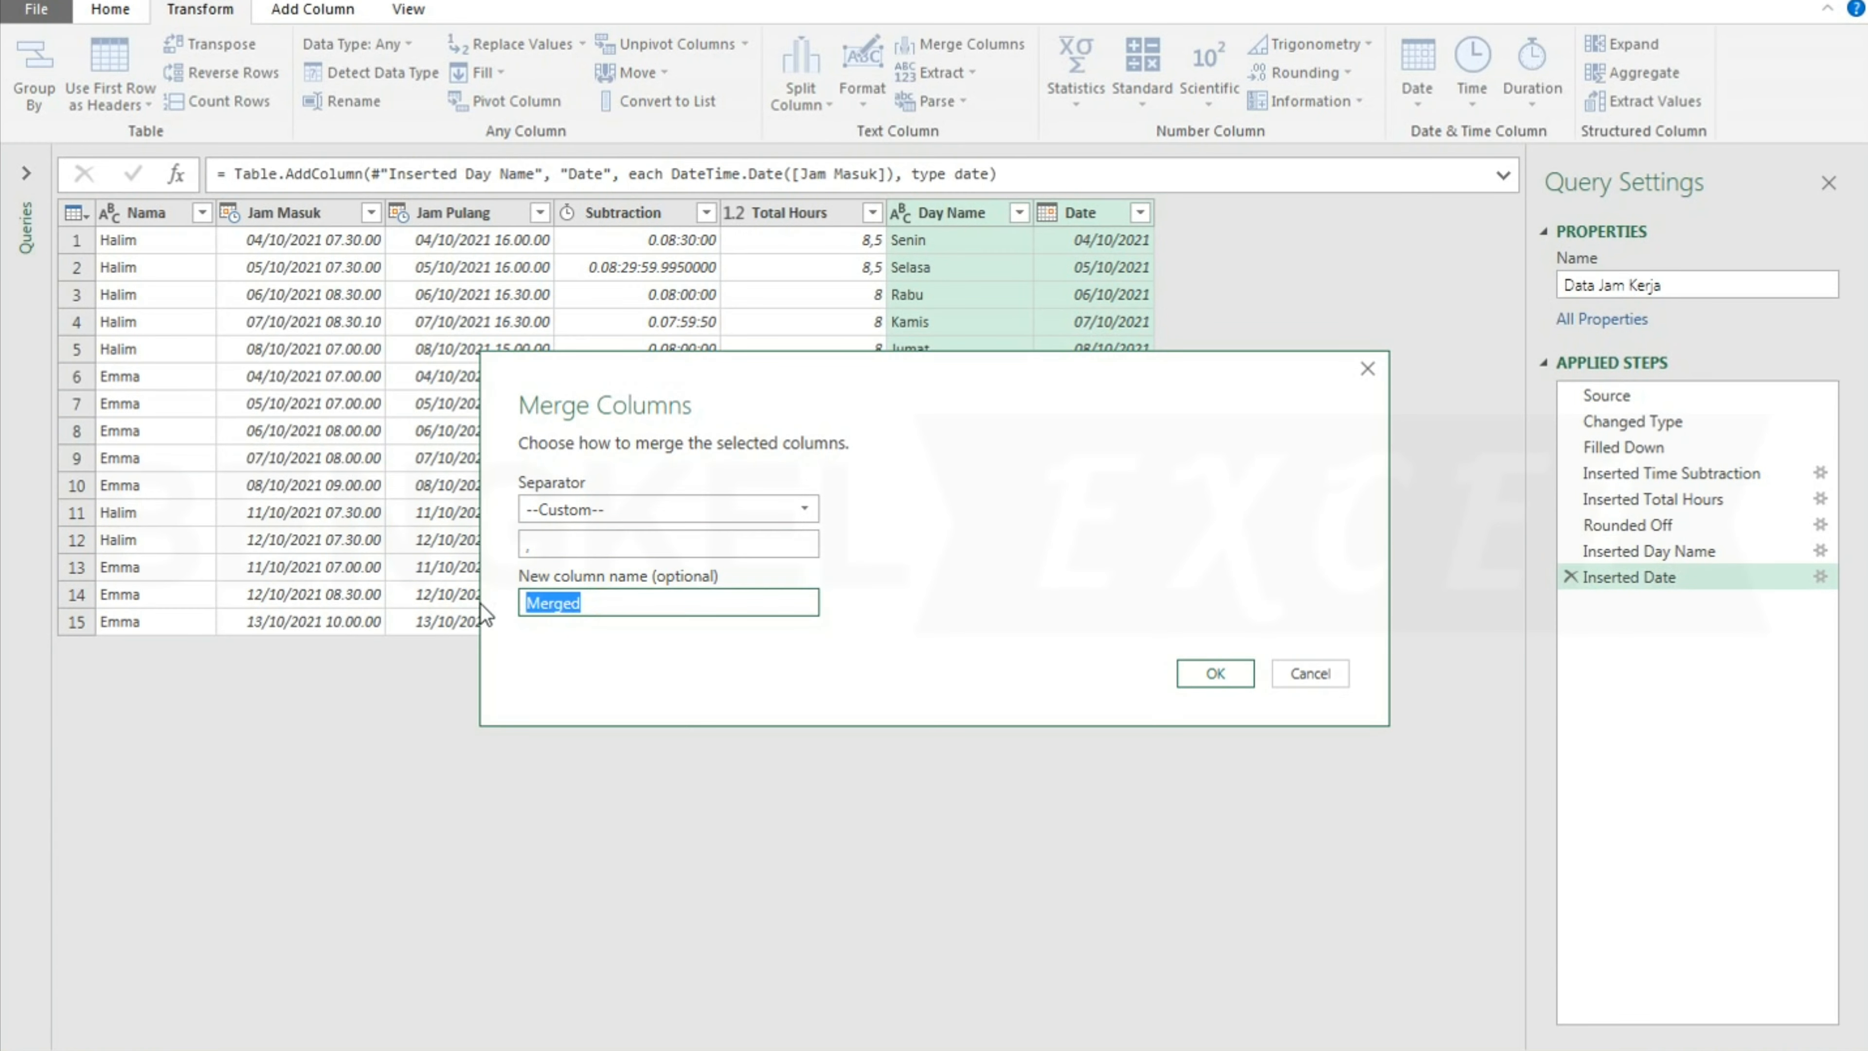
pyautogui.write('Tangga')
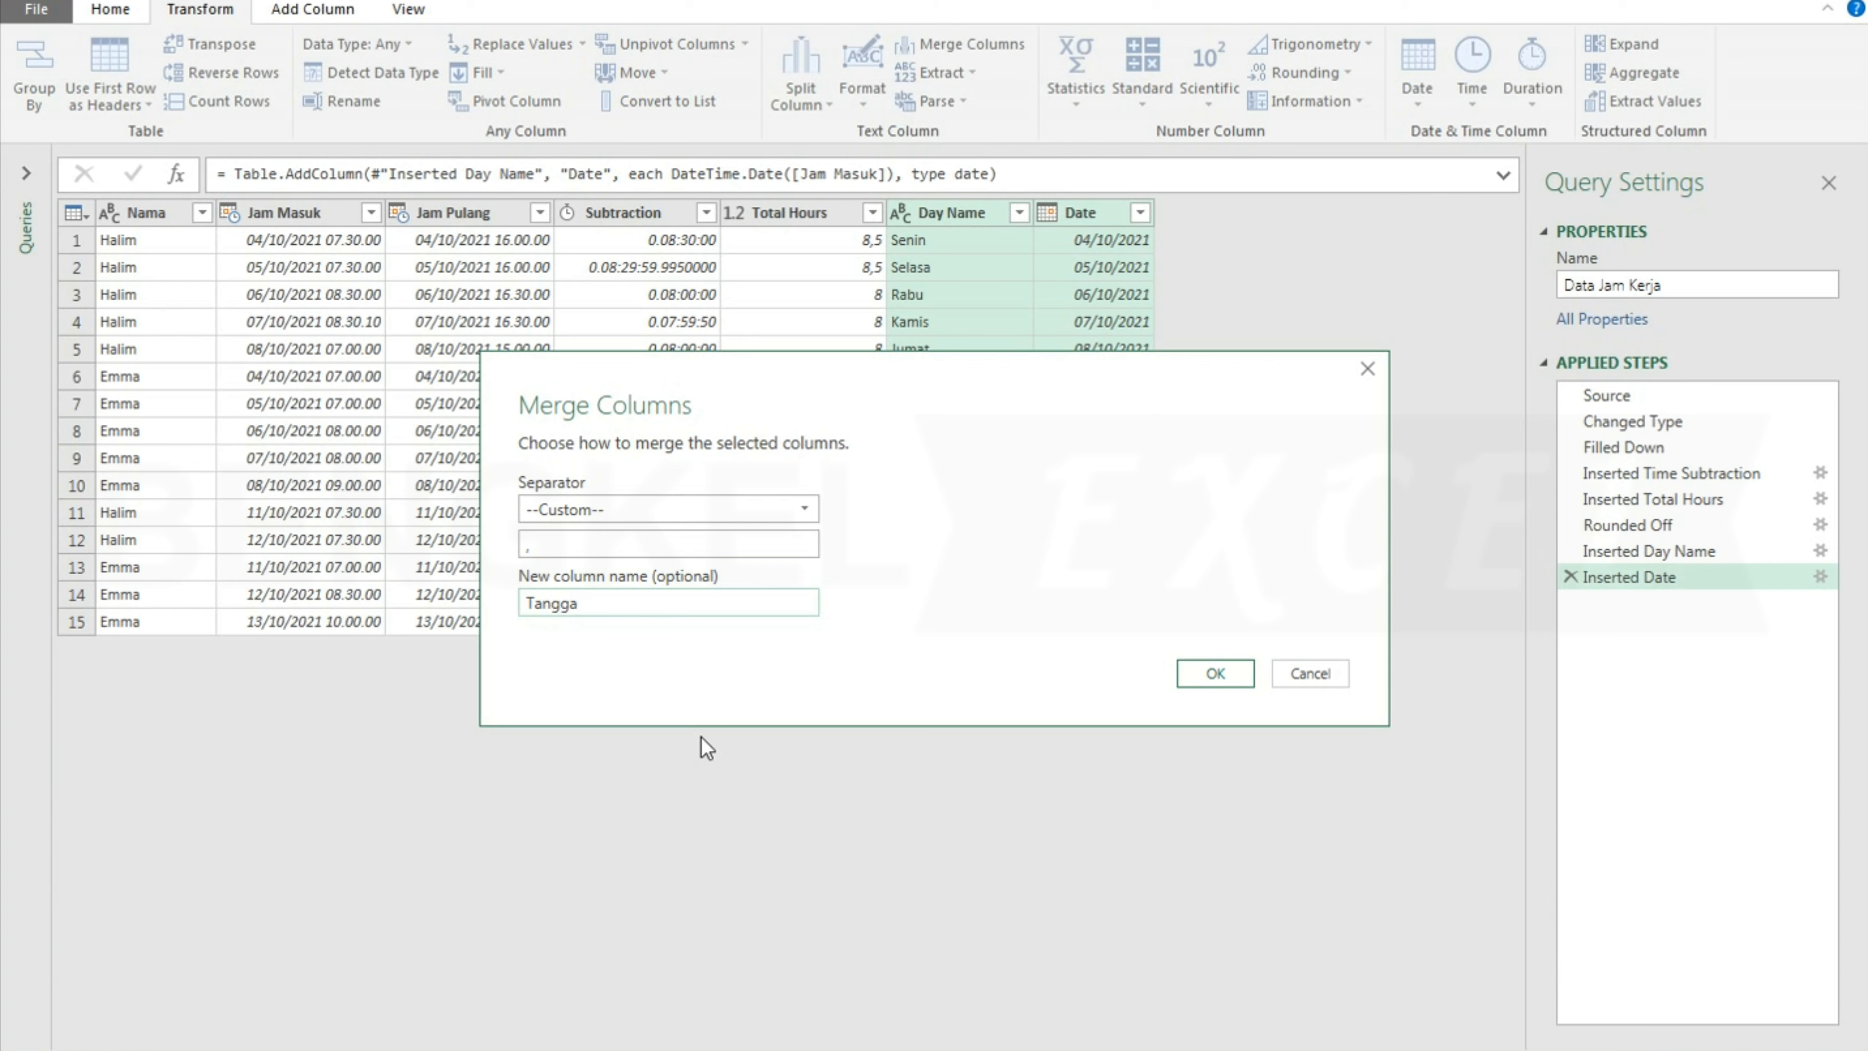
pyautogui.write('l')
pyautogui.click(1231, 686)
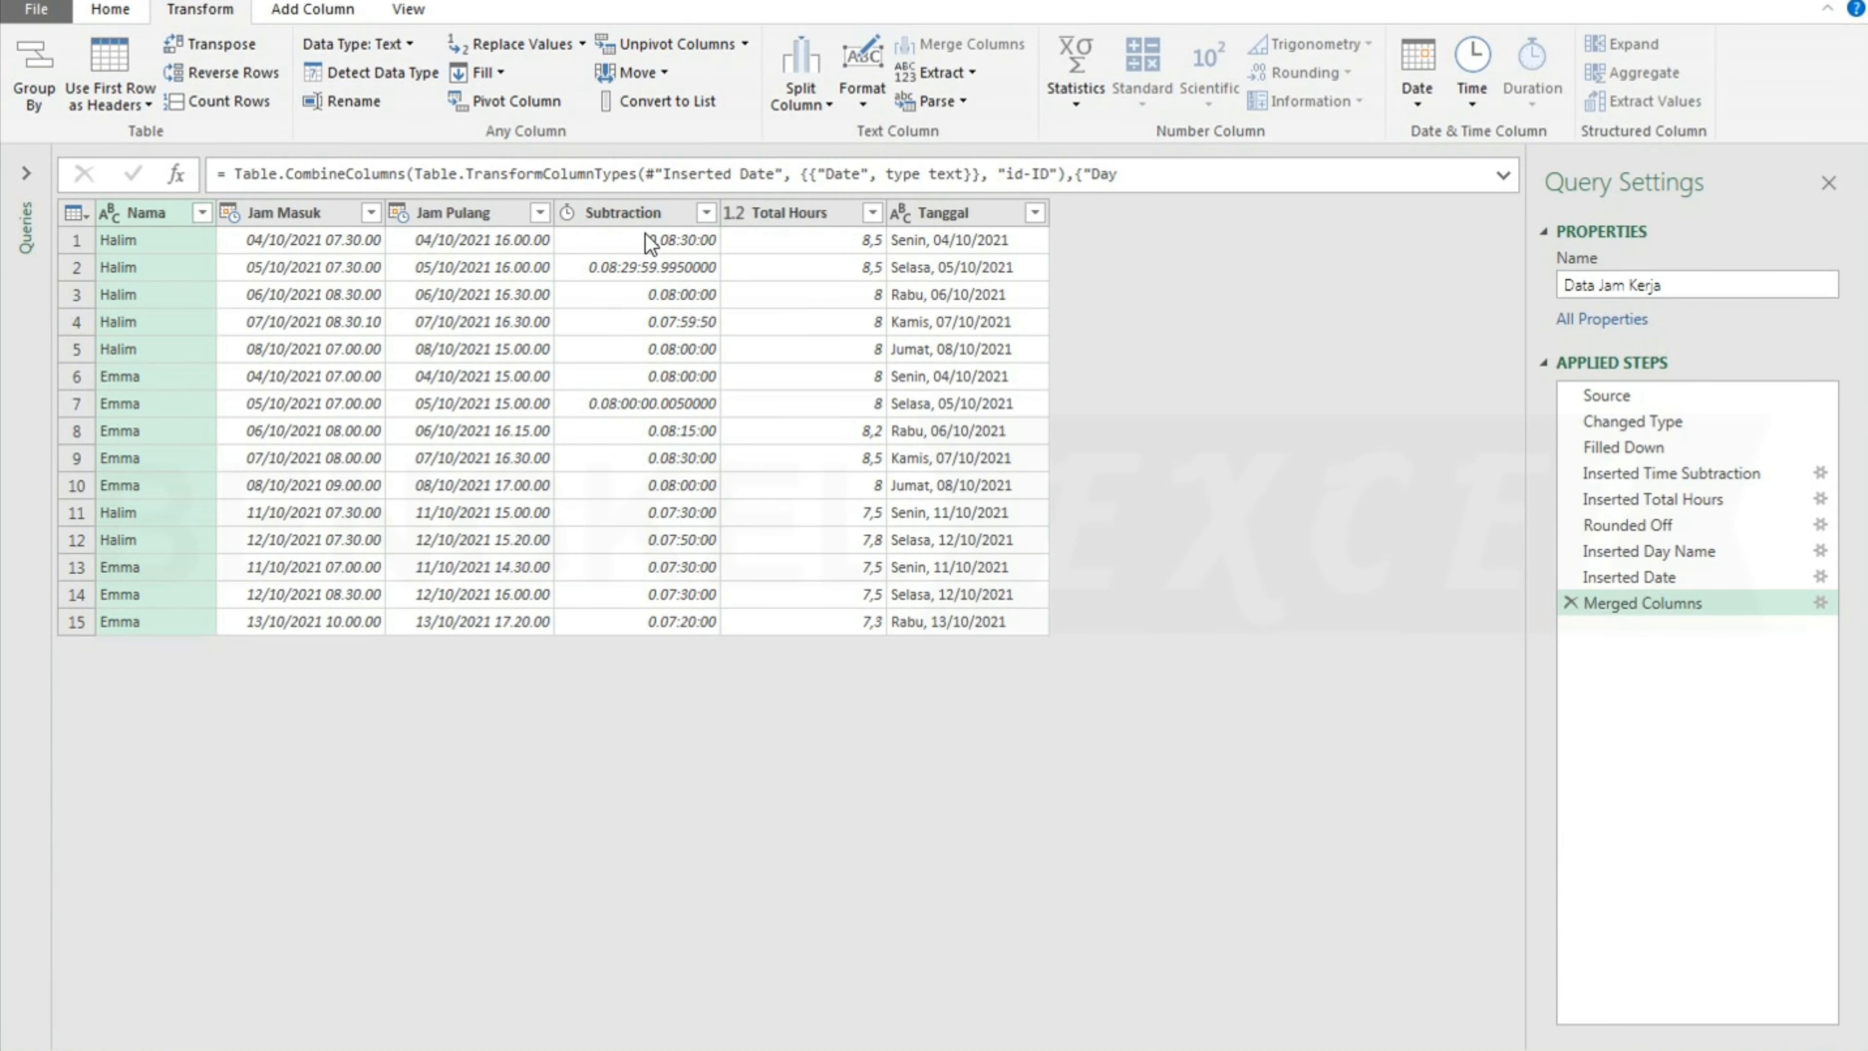
# - Remove the Jam Masuk, Jam Pulang and Subtraction columns from the query
pyautogui.click(597, 213)
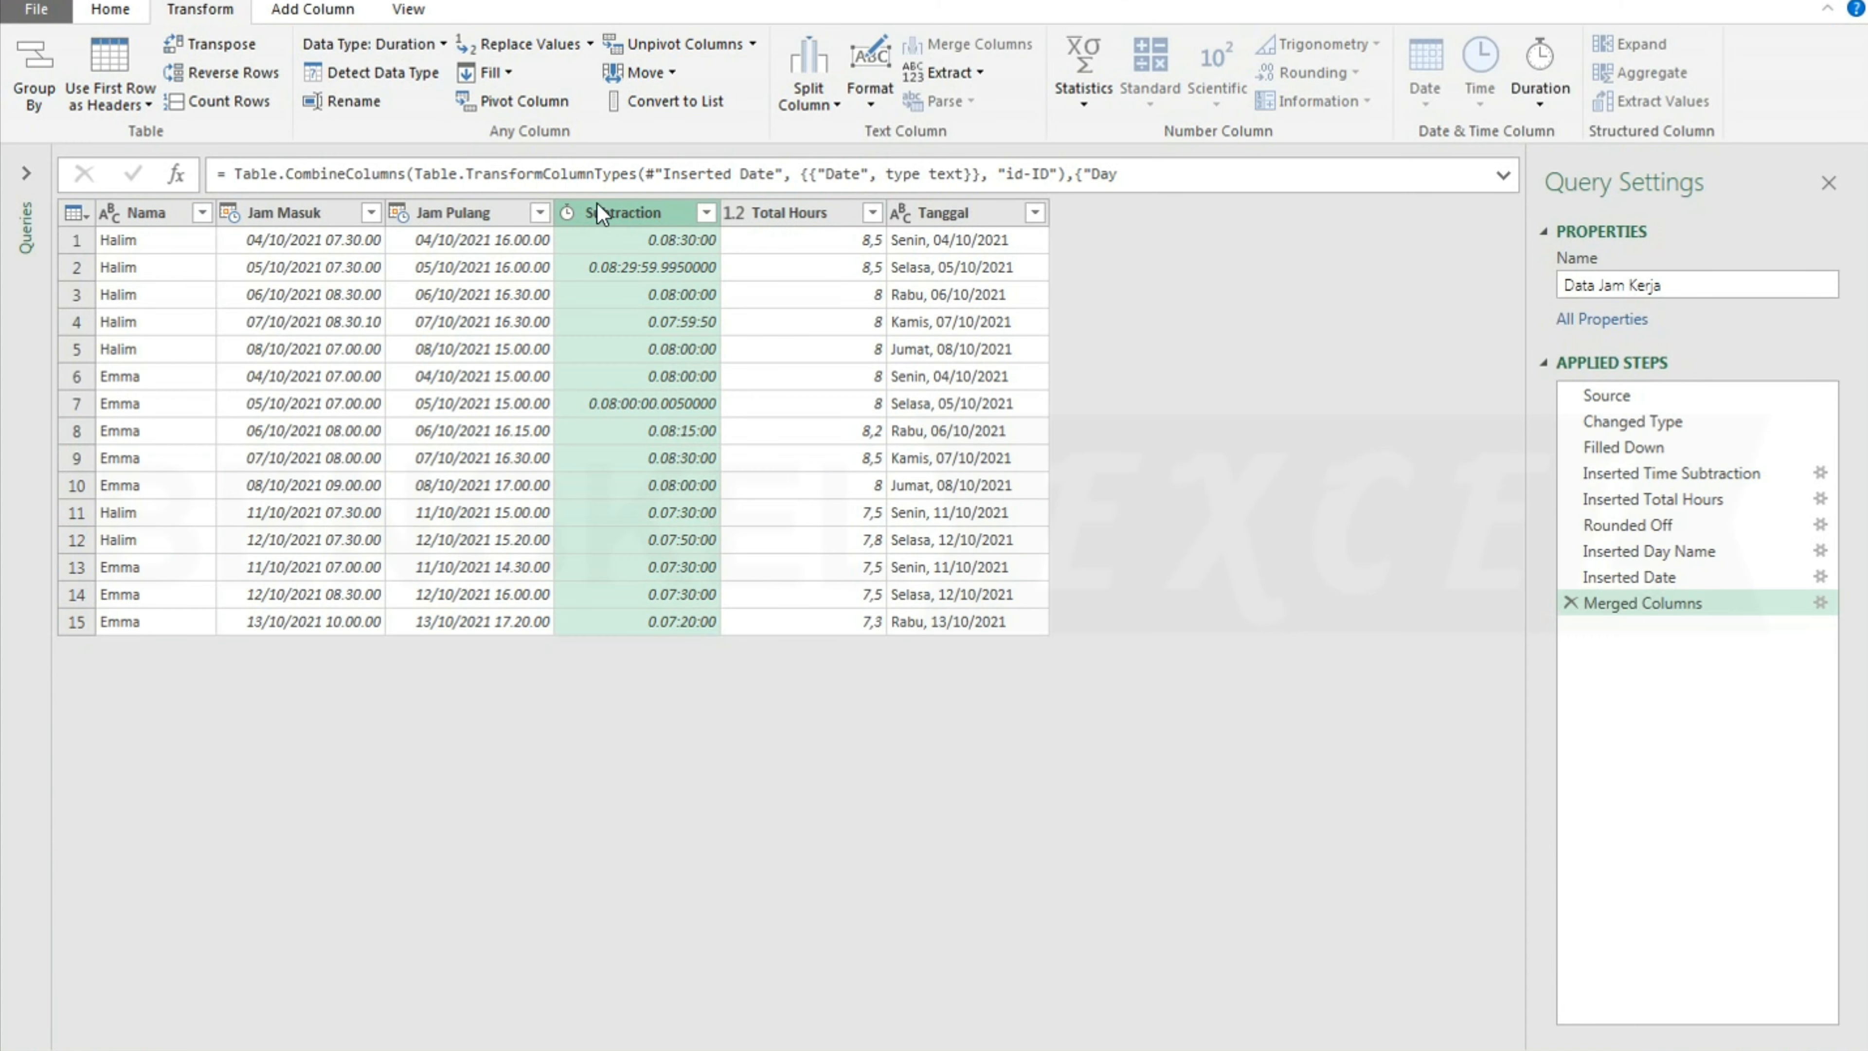
pyautogui.keyDown('shift'); pyautogui.click(302, 220); pyautogui.keyUp('shift')
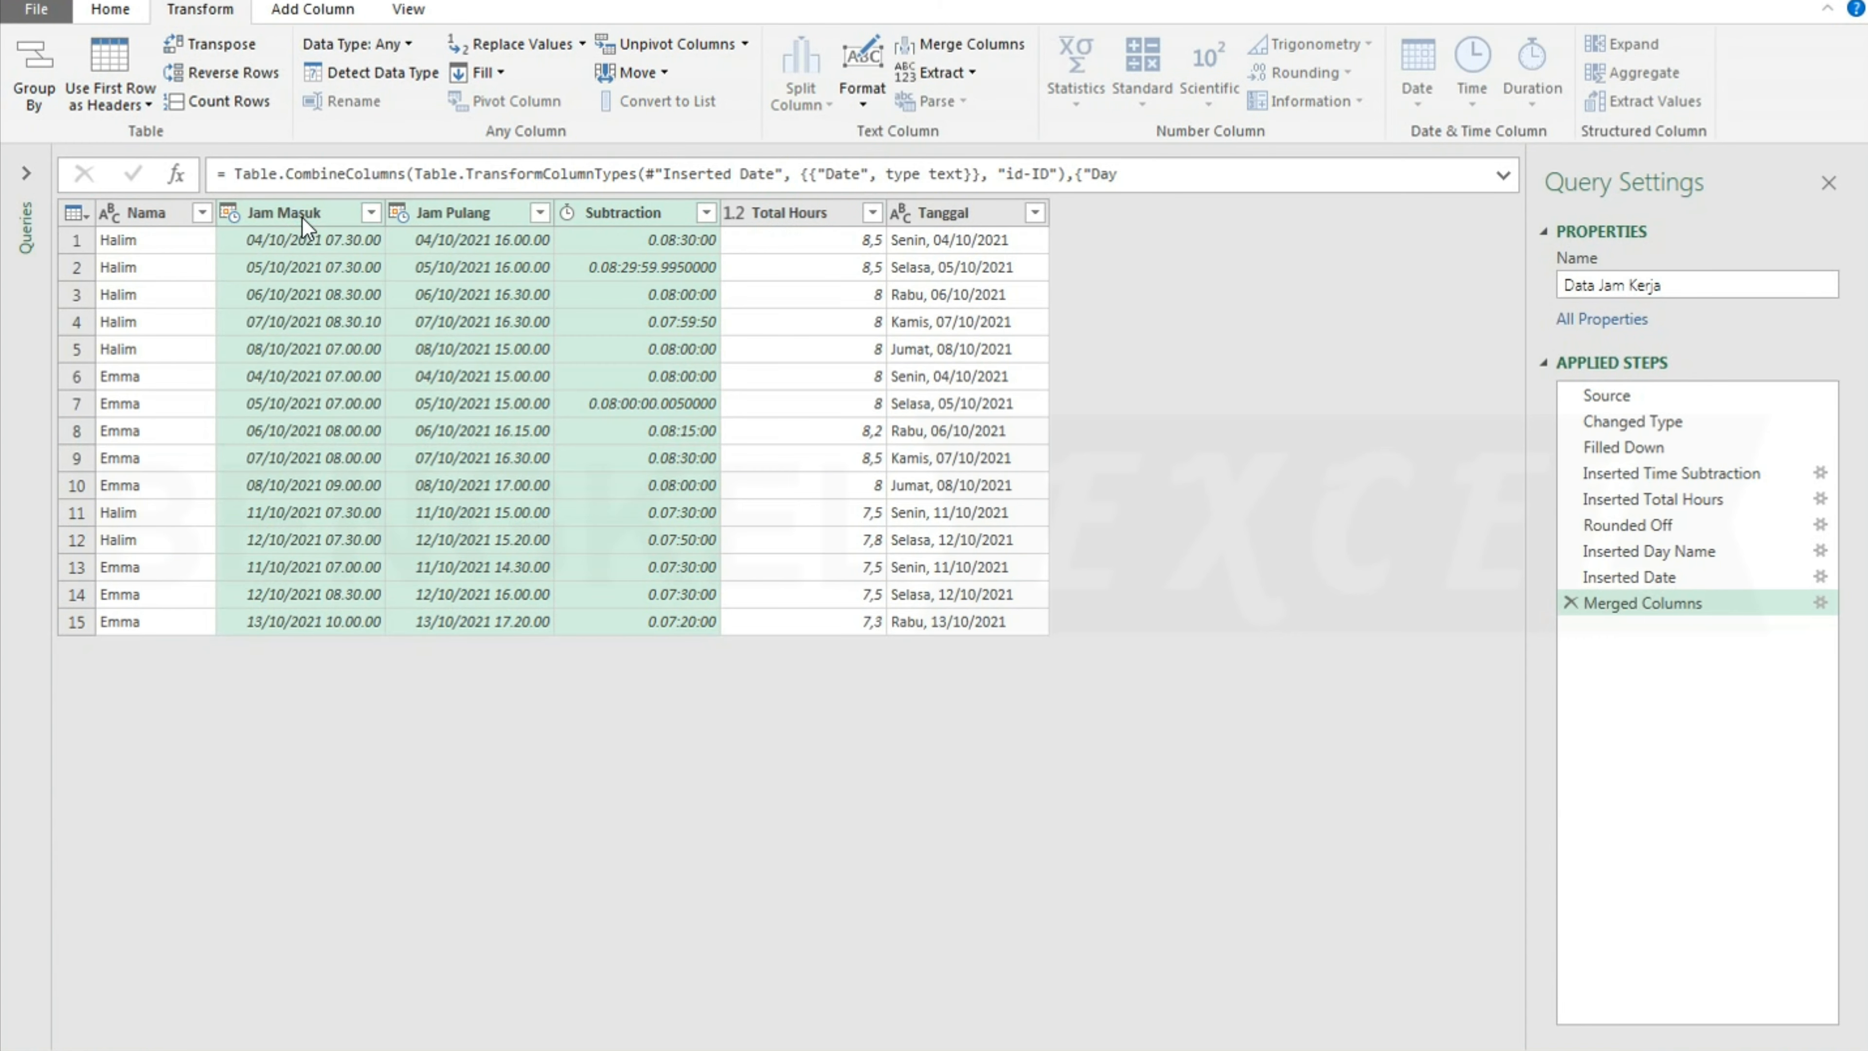
pyautogui.rightClick(302, 217)
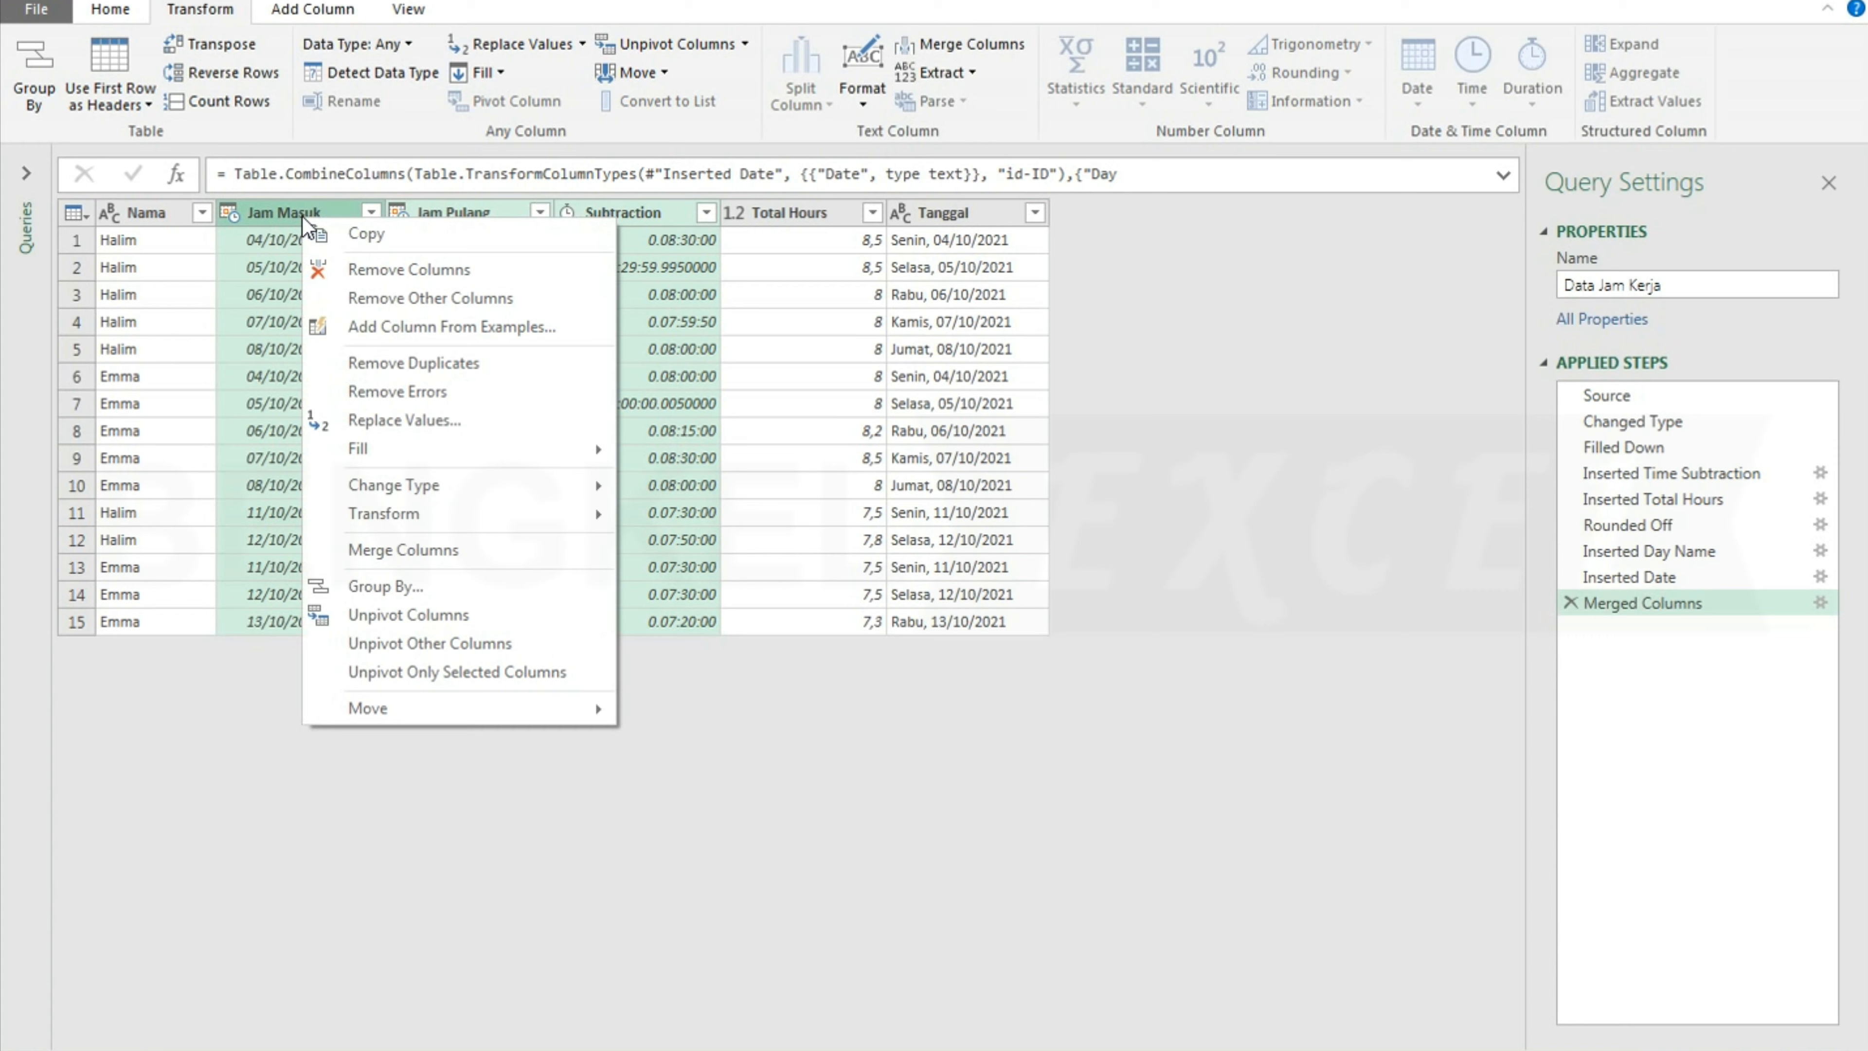
pyautogui.click(357, 274)
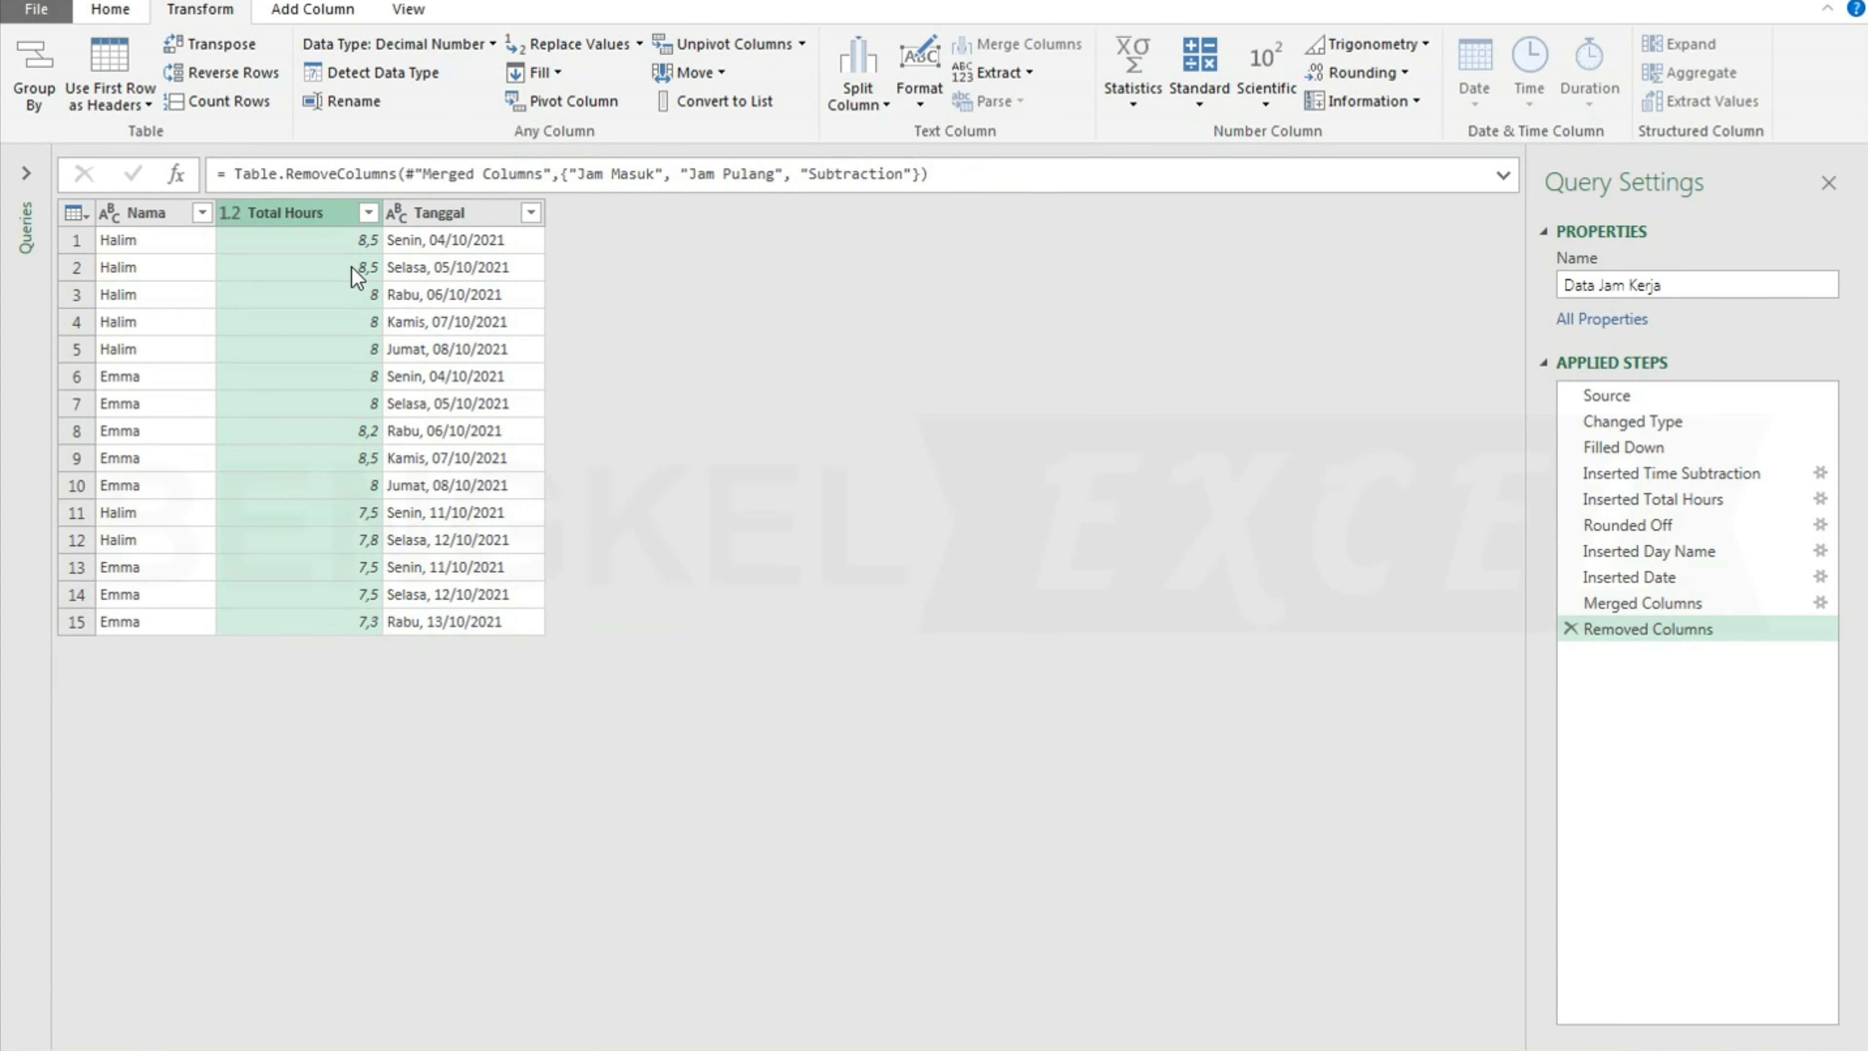
# - Move the Tanggal column between the Nama and Total Hours columns
pyautogui.click(453, 239)
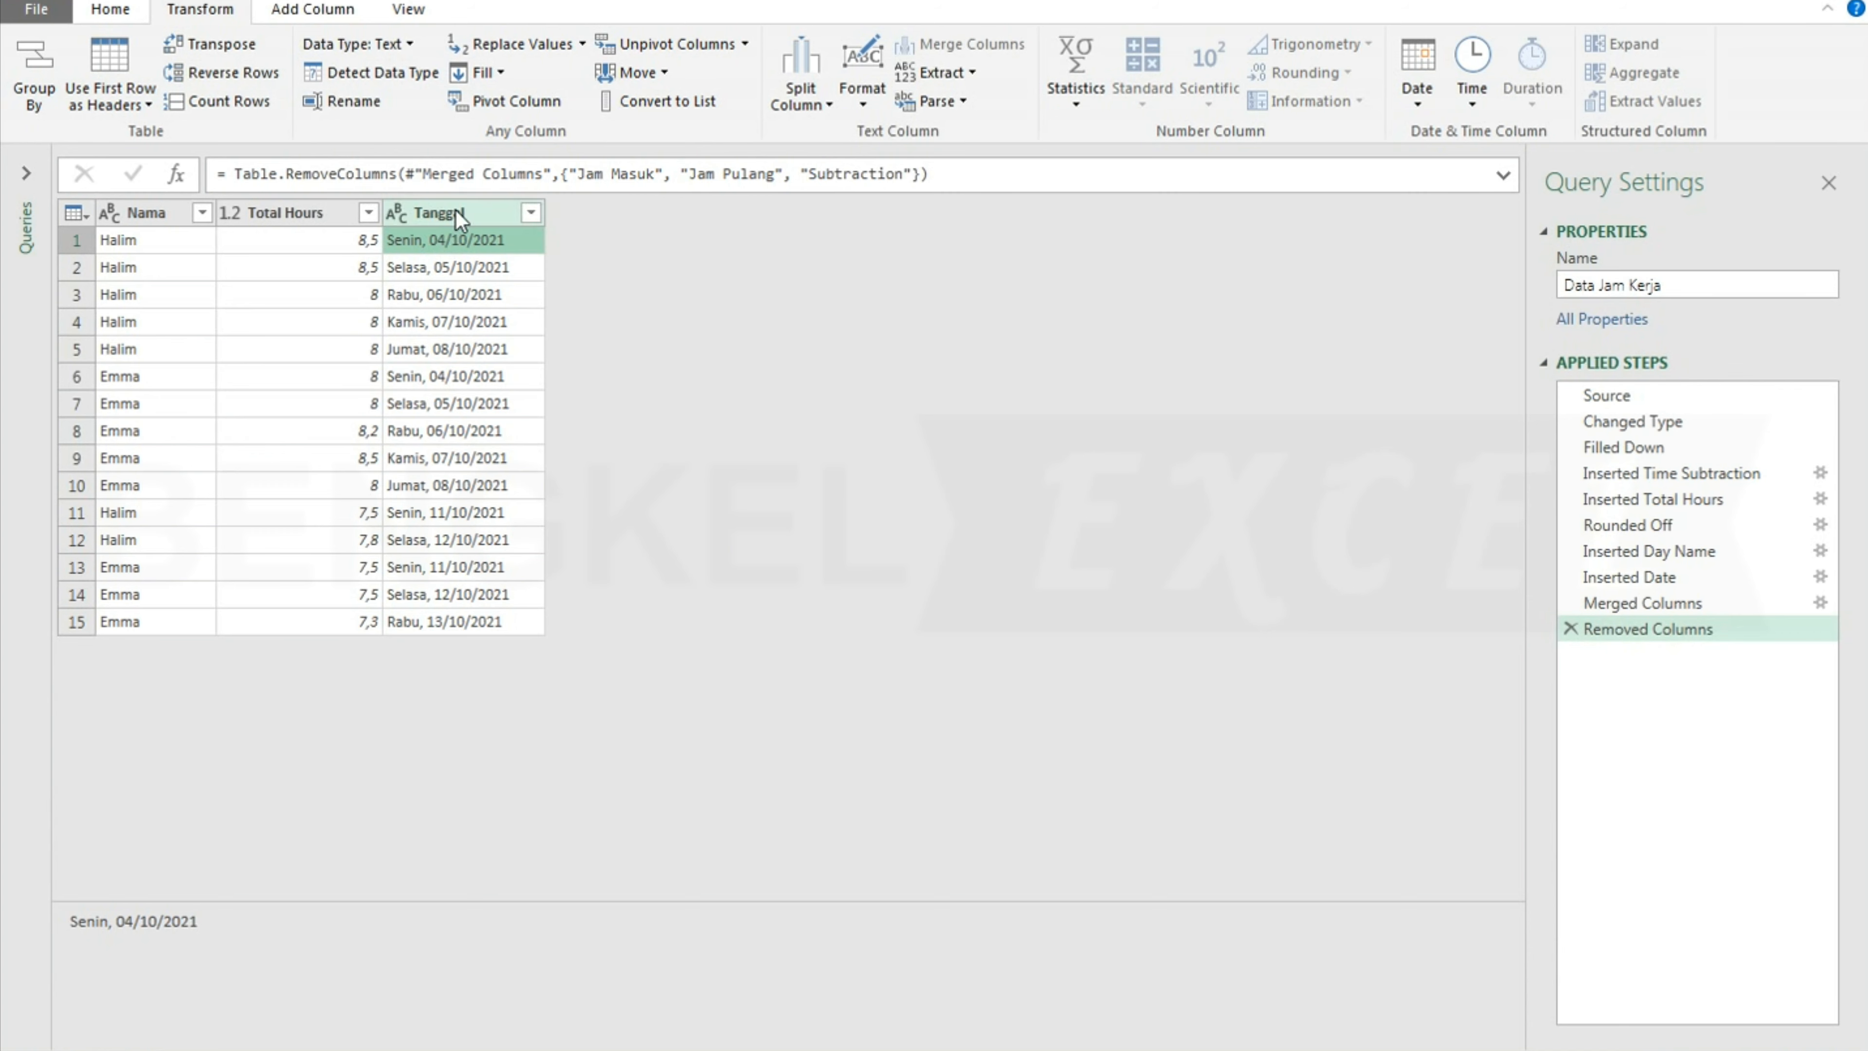
pyautogui.moveTo(456, 211); pyautogui.dragTo(283, 218)
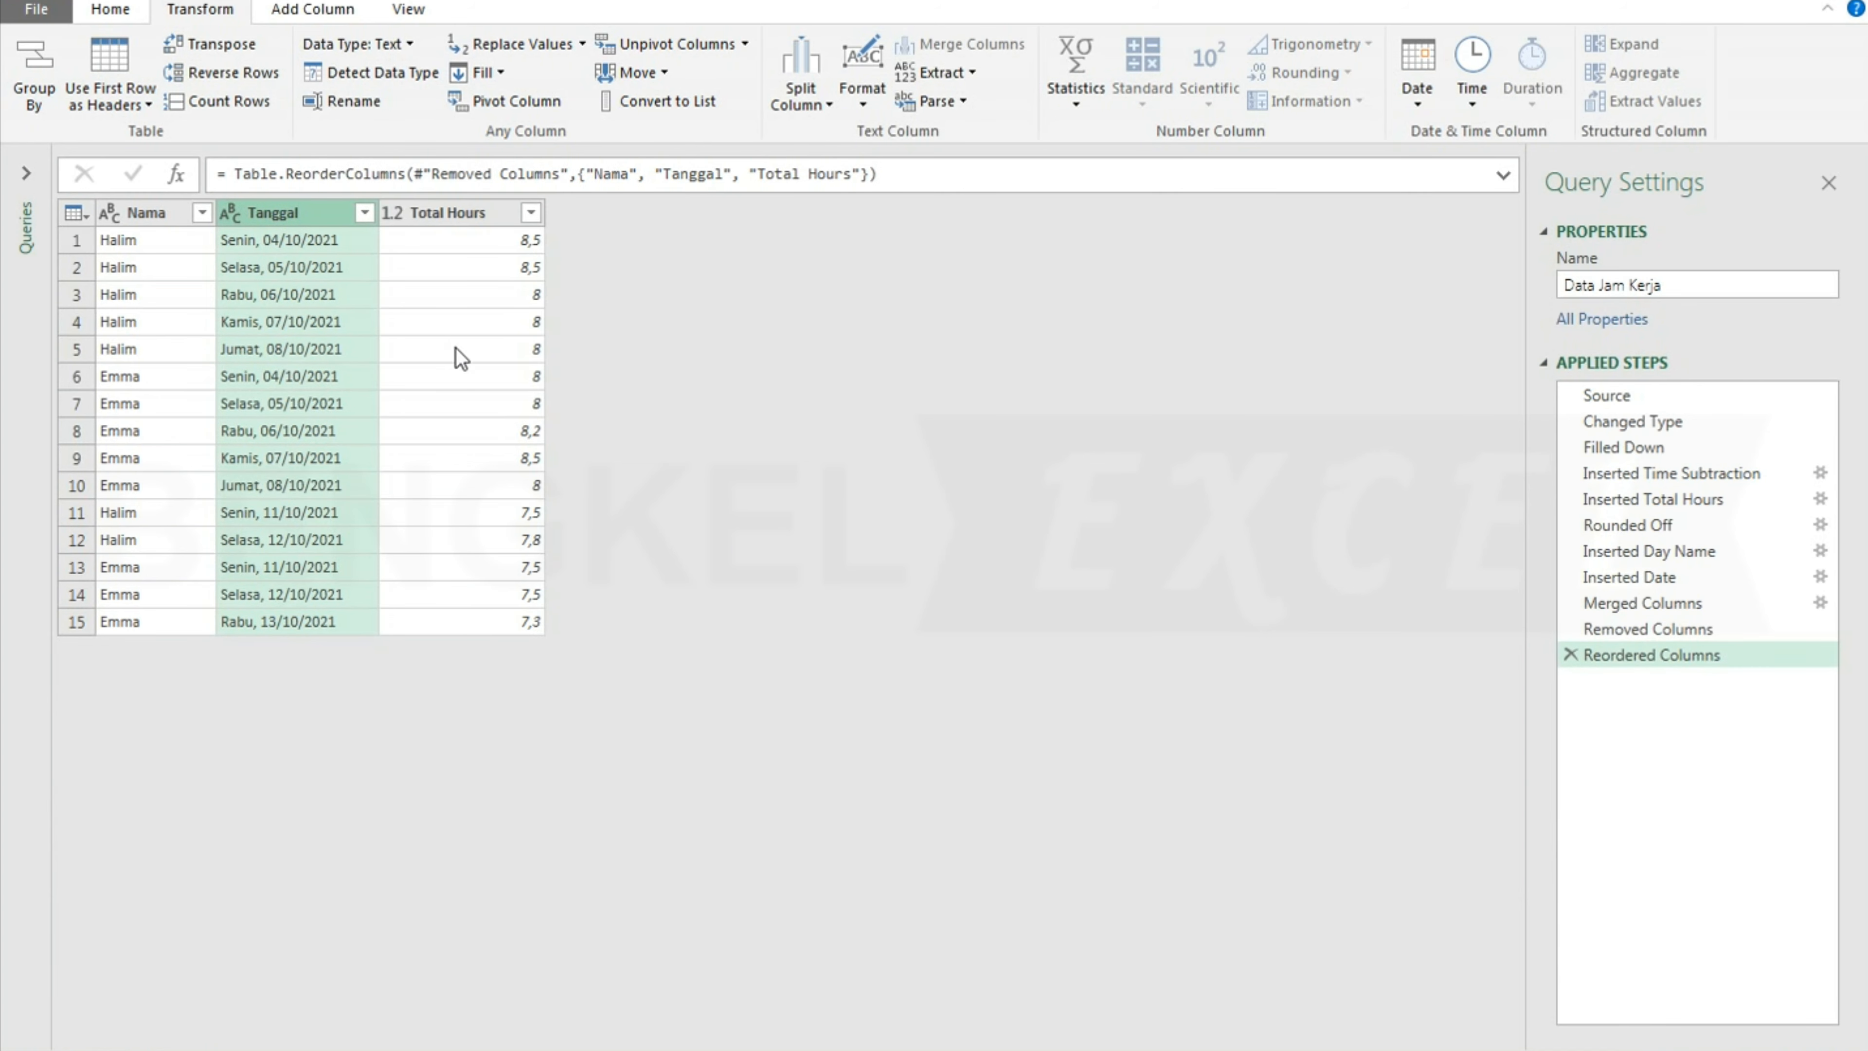
pyautogui.click(454, 348)
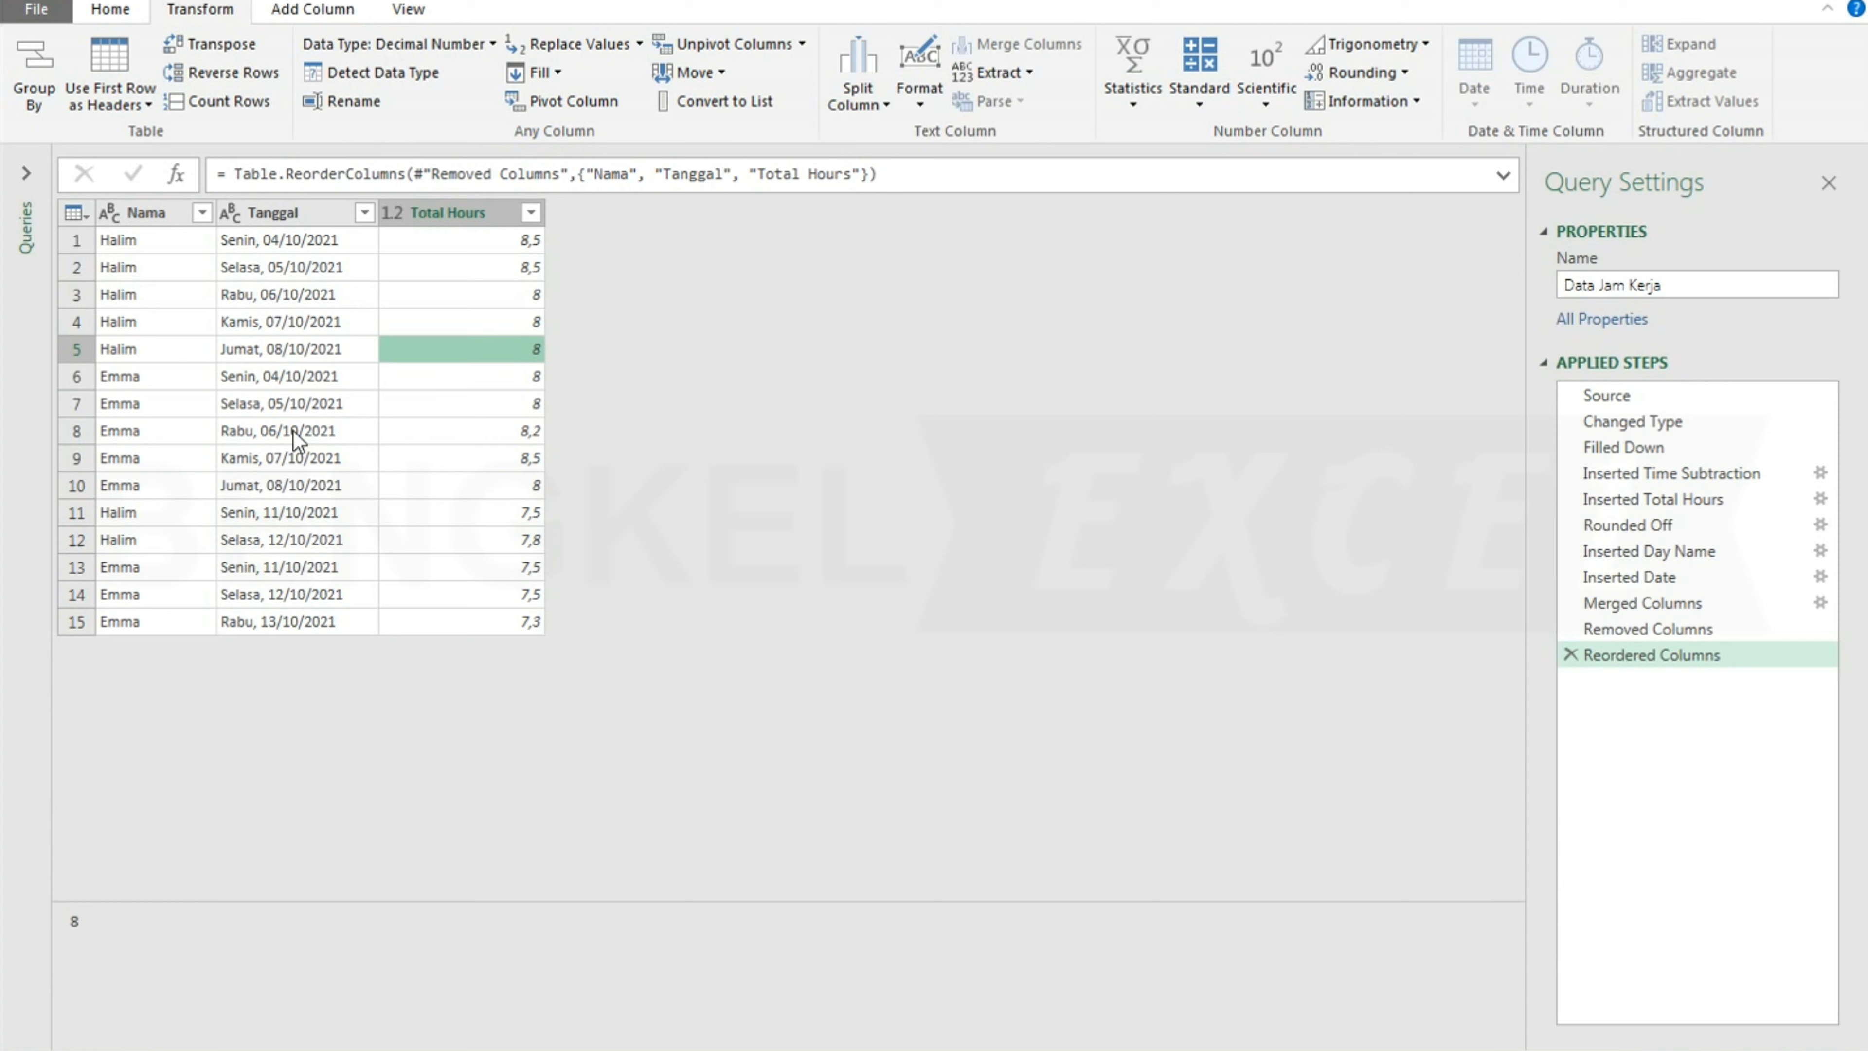
# - Load the query as a table into the existing worksheet at cell E1 of Sheet1, and narrow the empty column D
pyautogui.click(114, 9)
pyautogui.click(48, 111)
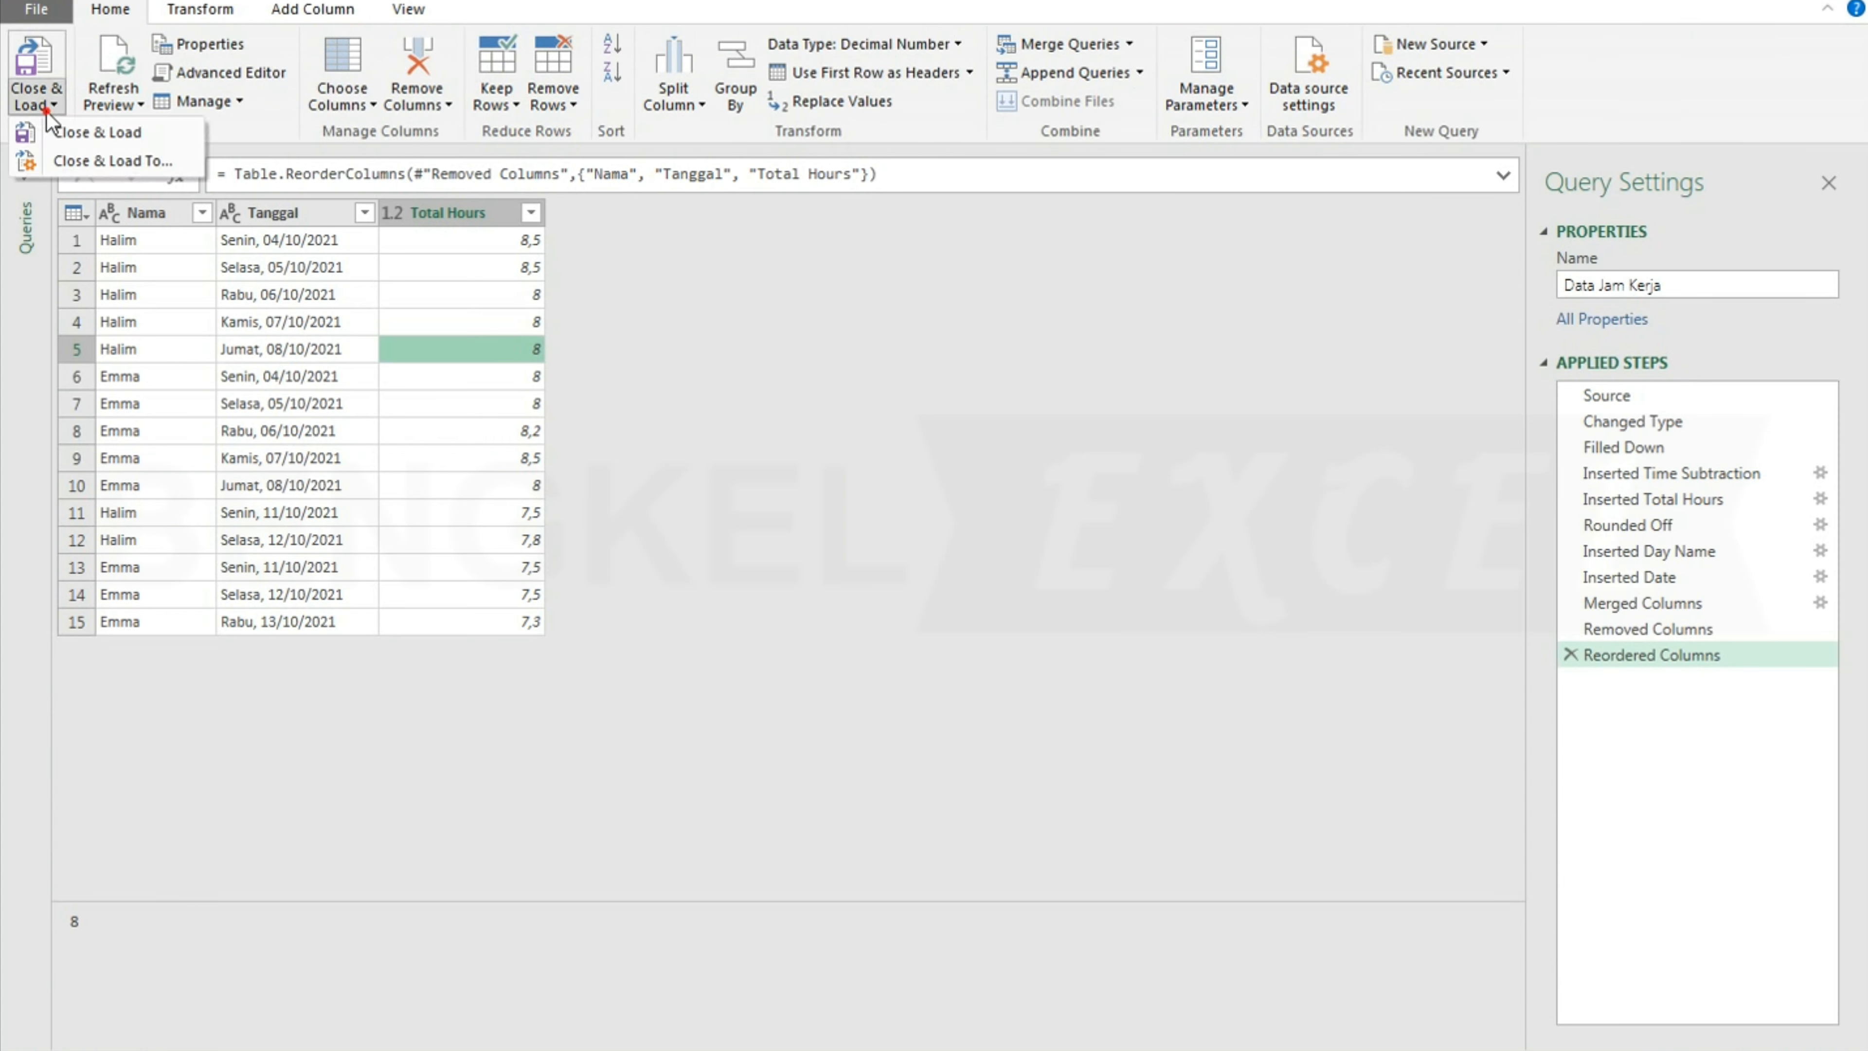
pyautogui.click(85, 161)
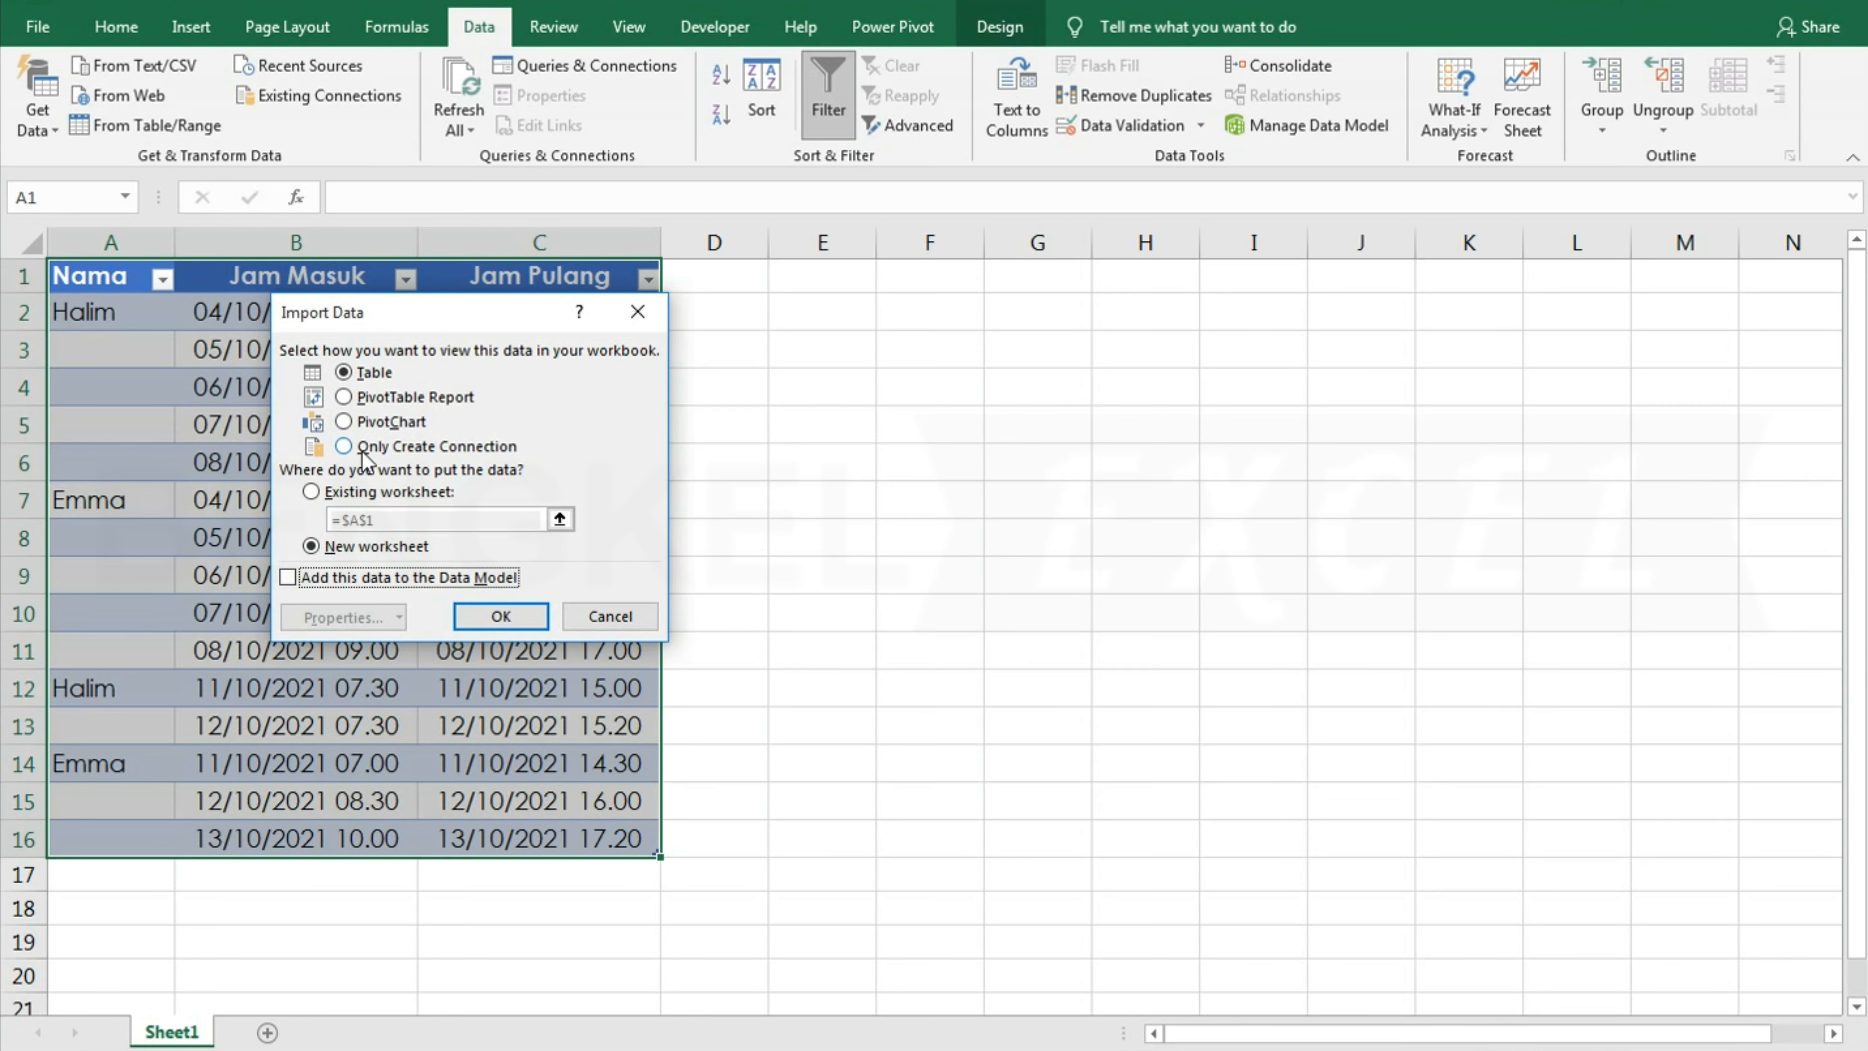
pyautogui.click(311, 492)
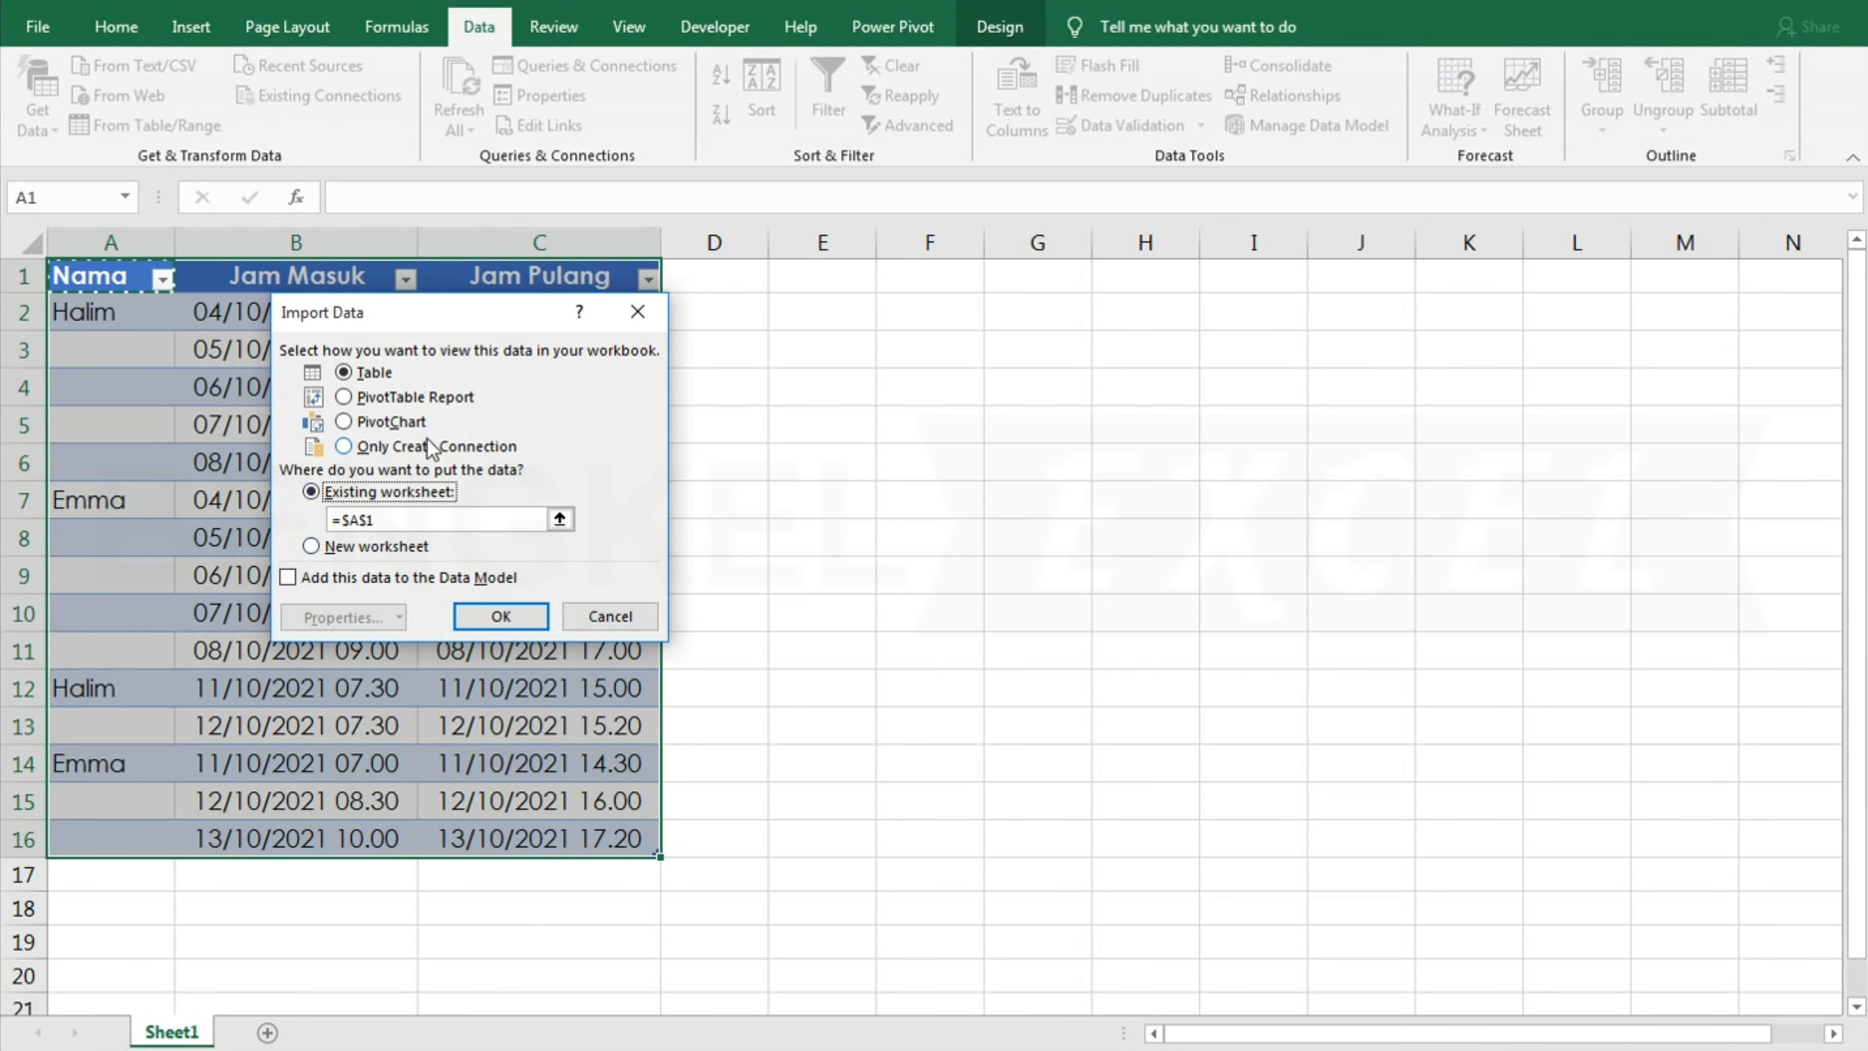
pyautogui.moveTo(467, 313); pyautogui.dragTo(1250, 278)
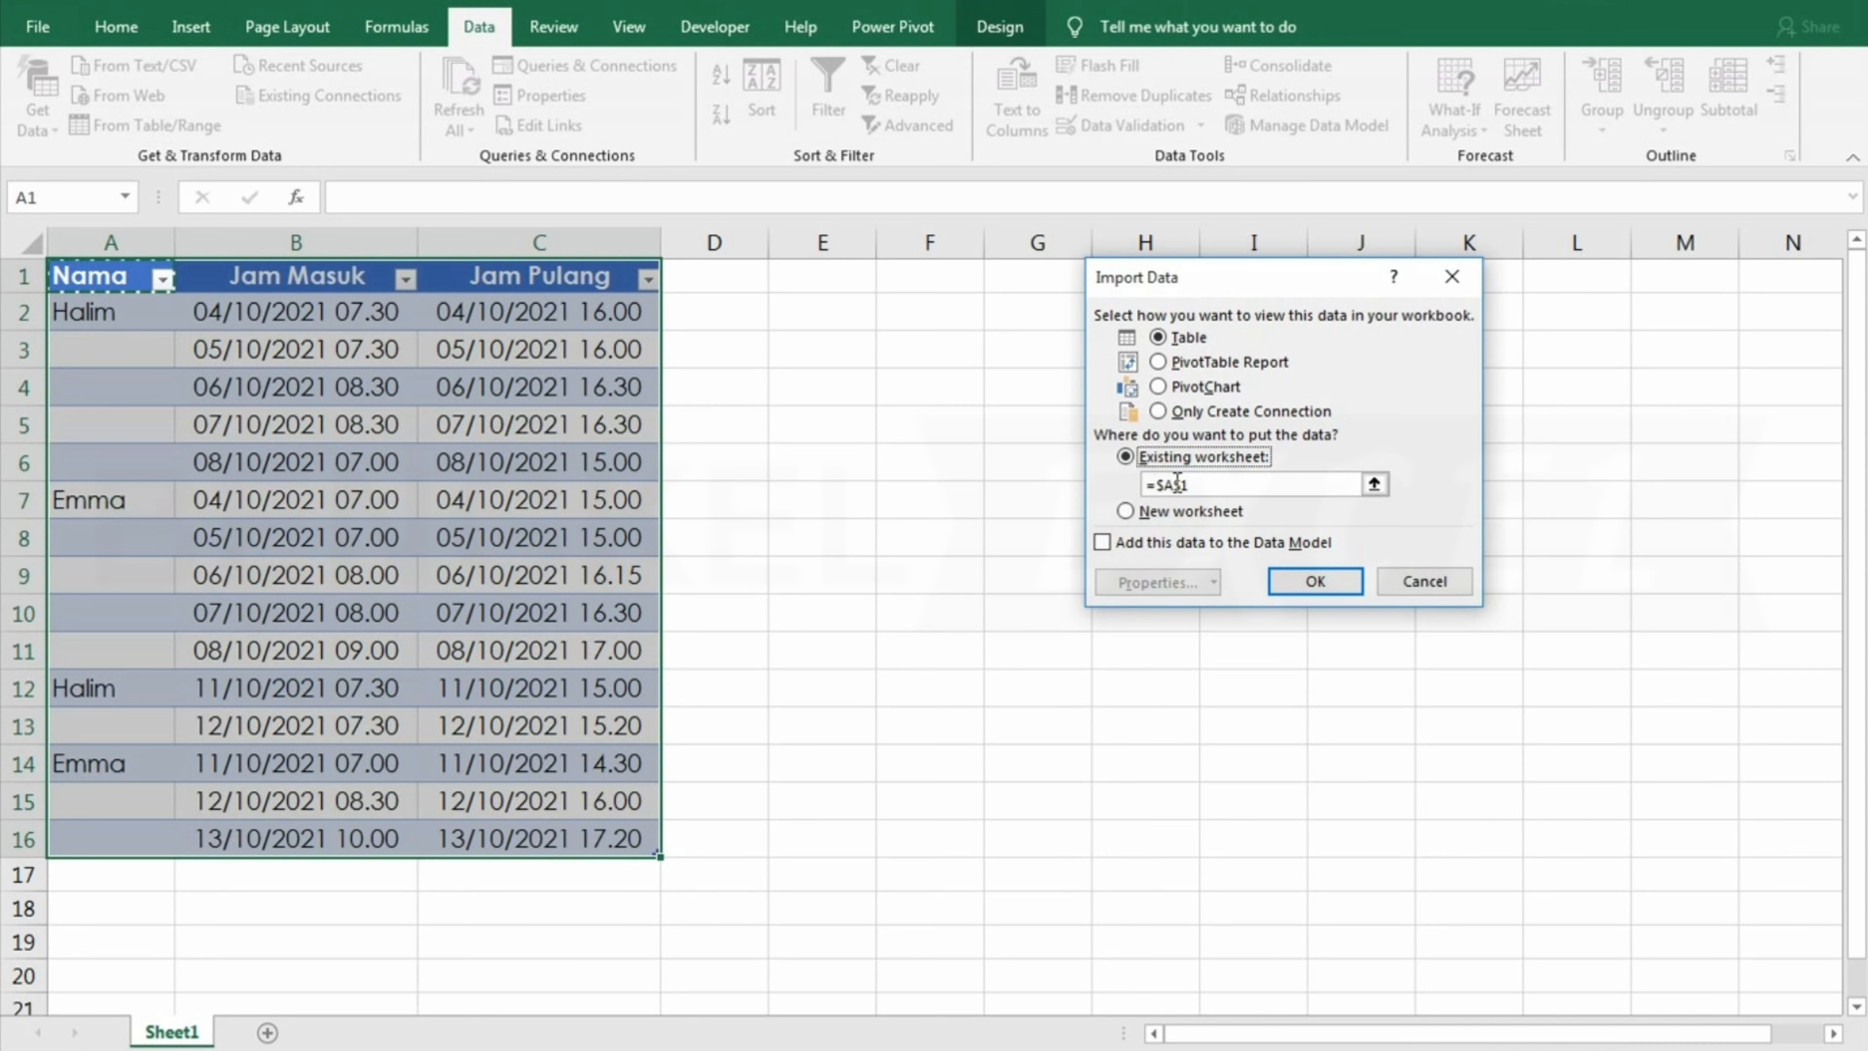
pyautogui.moveTo(1206, 484); pyautogui.dragTo(1096, 486)
pyautogui.press('BackSpace')
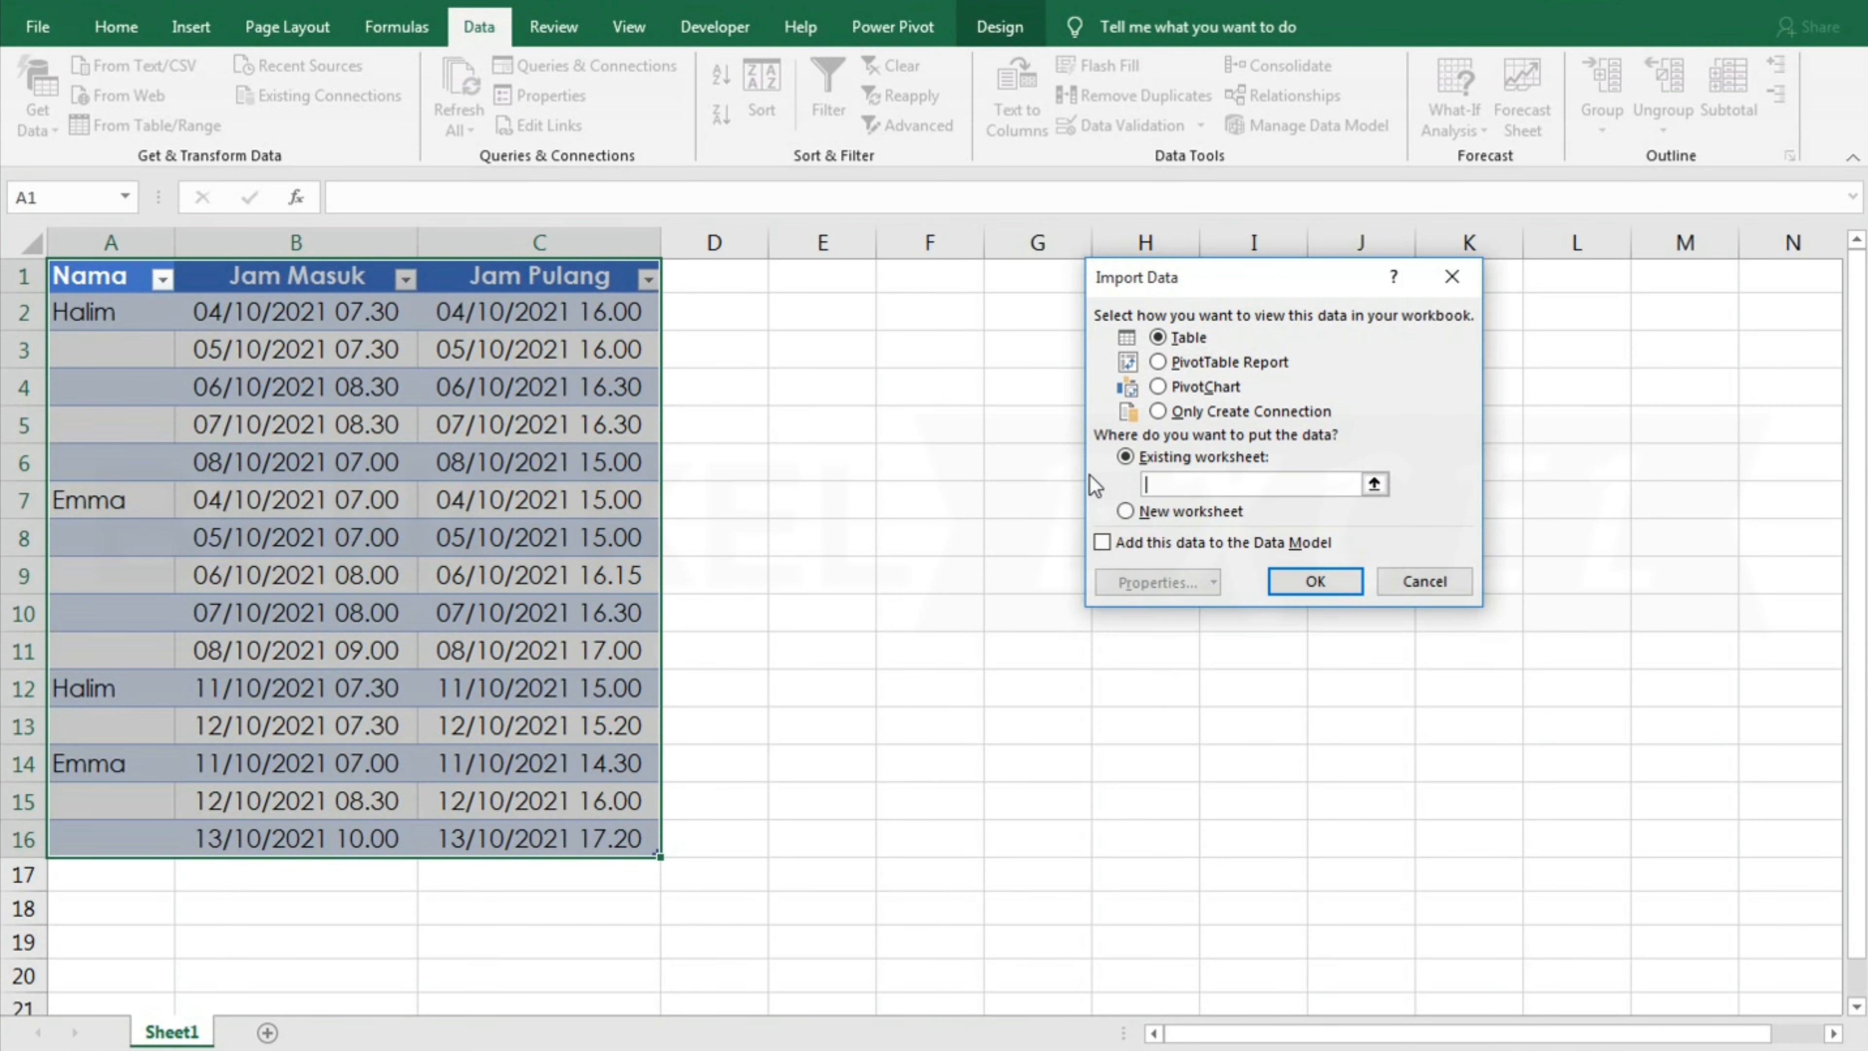
pyautogui.click(792, 277)
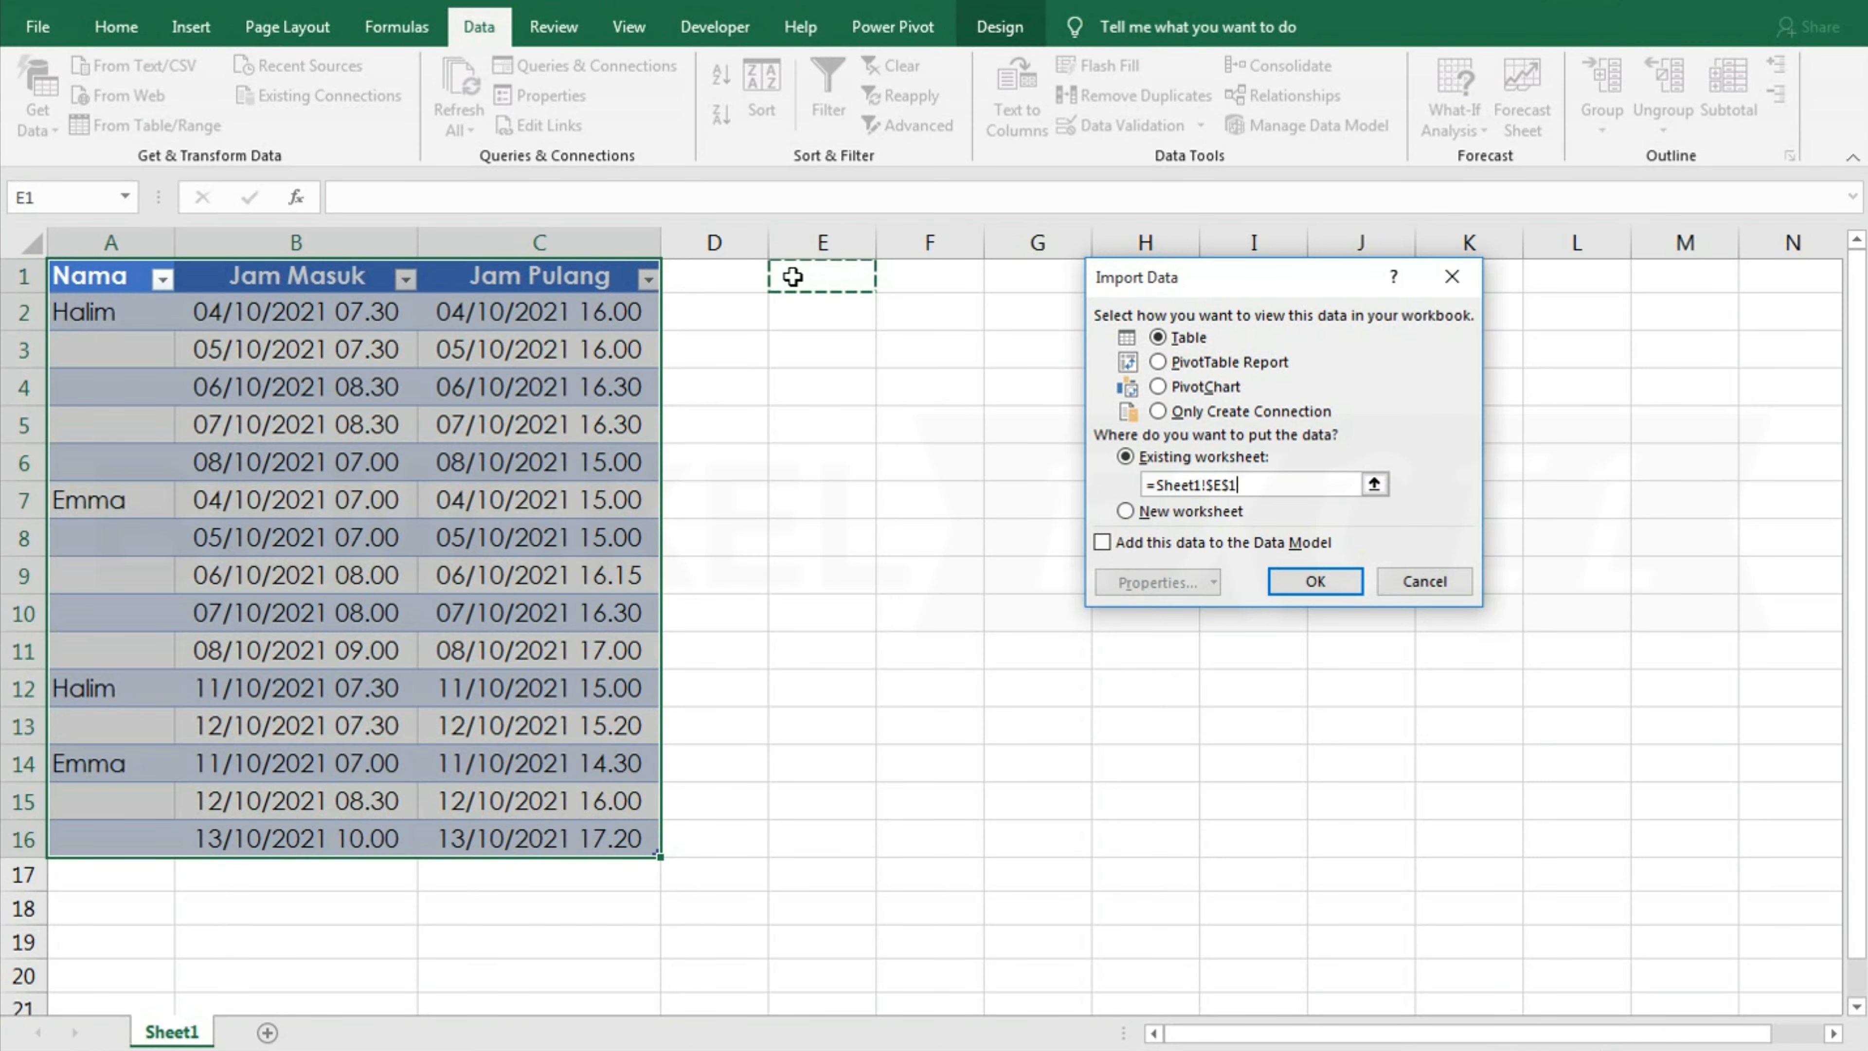
pyautogui.click(1312, 581)
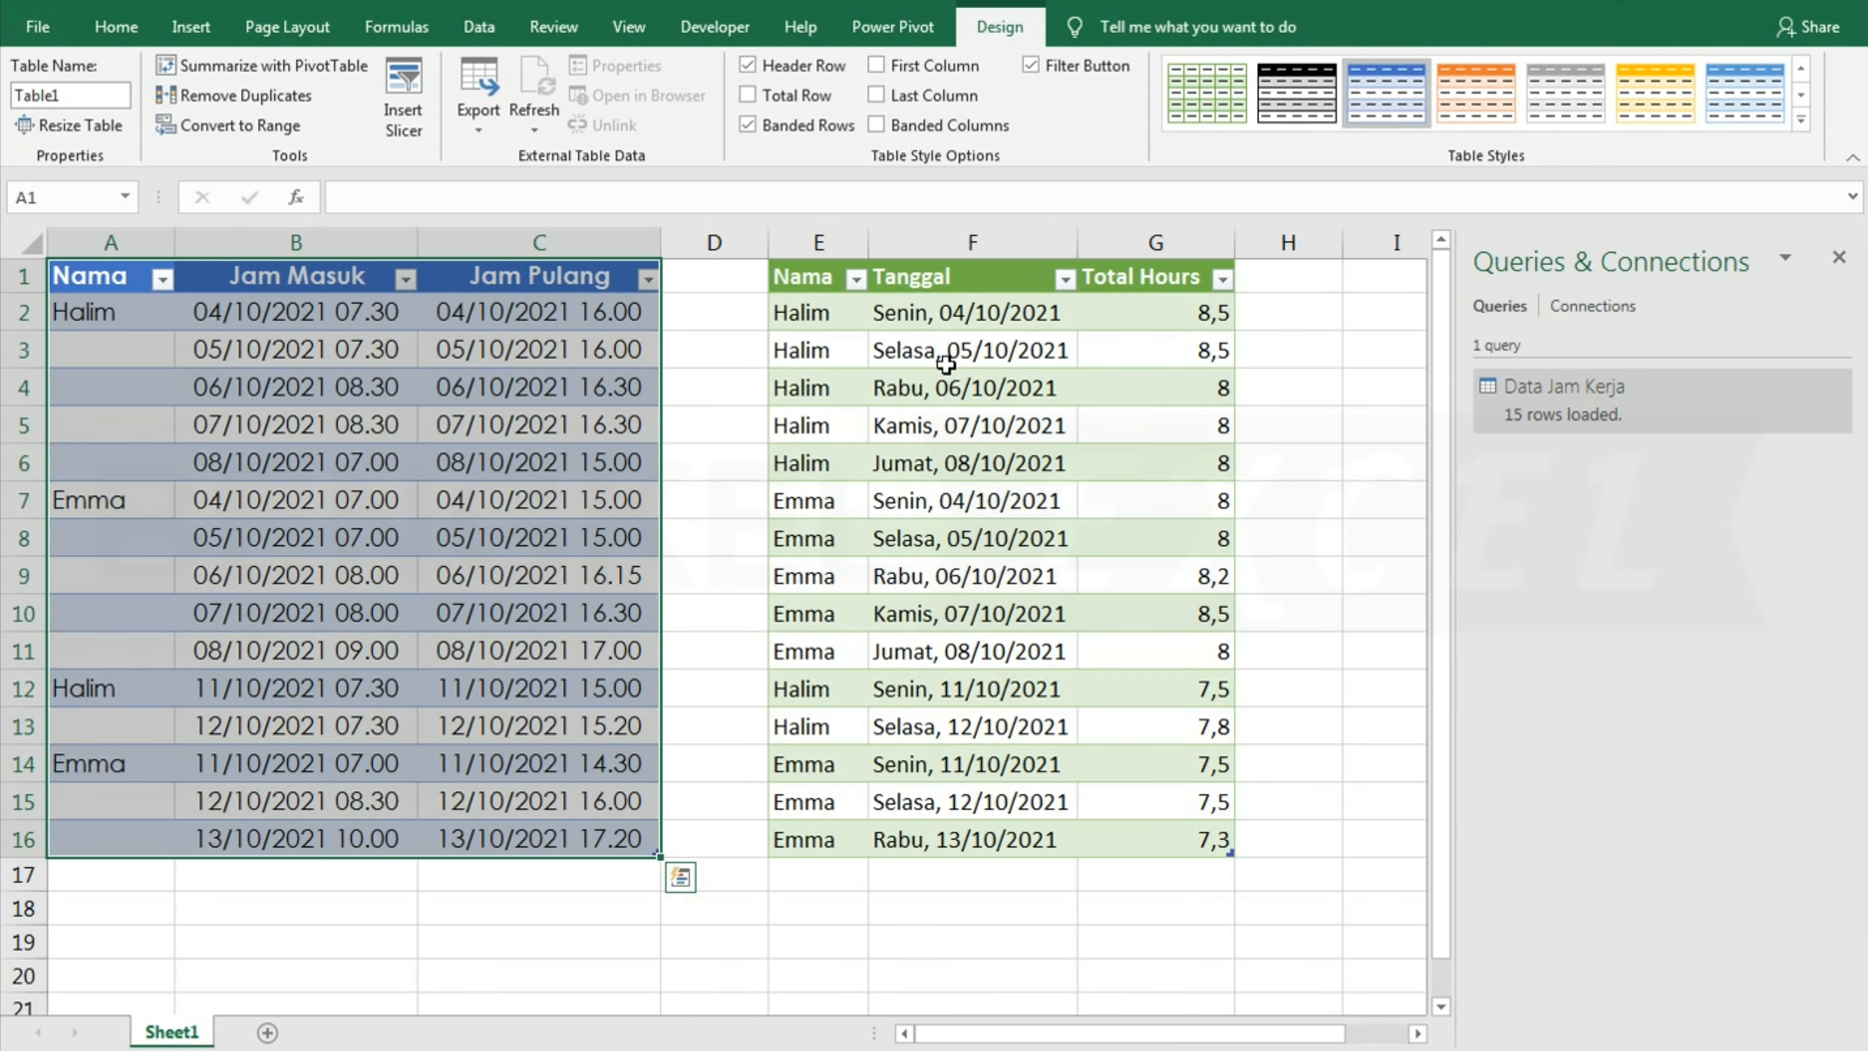
pyautogui.moveTo(769, 240); pyautogui.dragTo(677, 234)
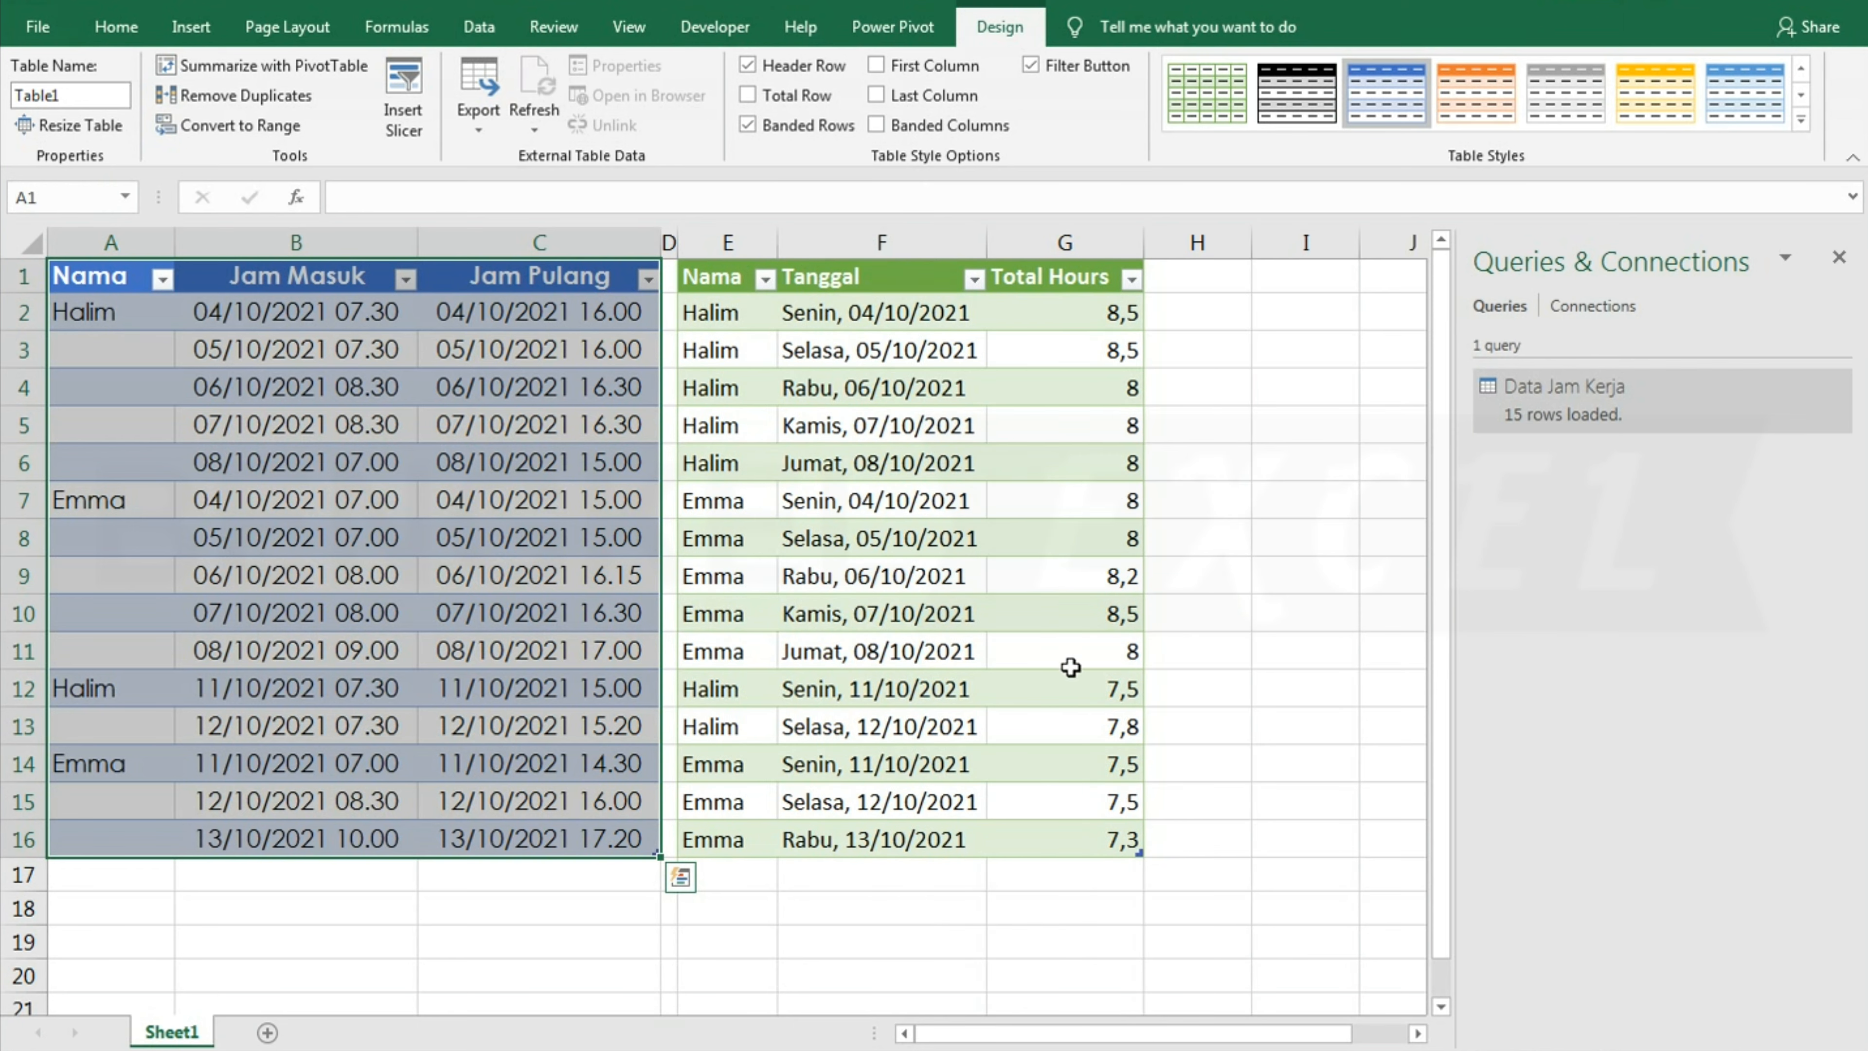
pyautogui.click(1071, 832)
pyautogui.click(1071, 800)
pyautogui.click(1079, 761)
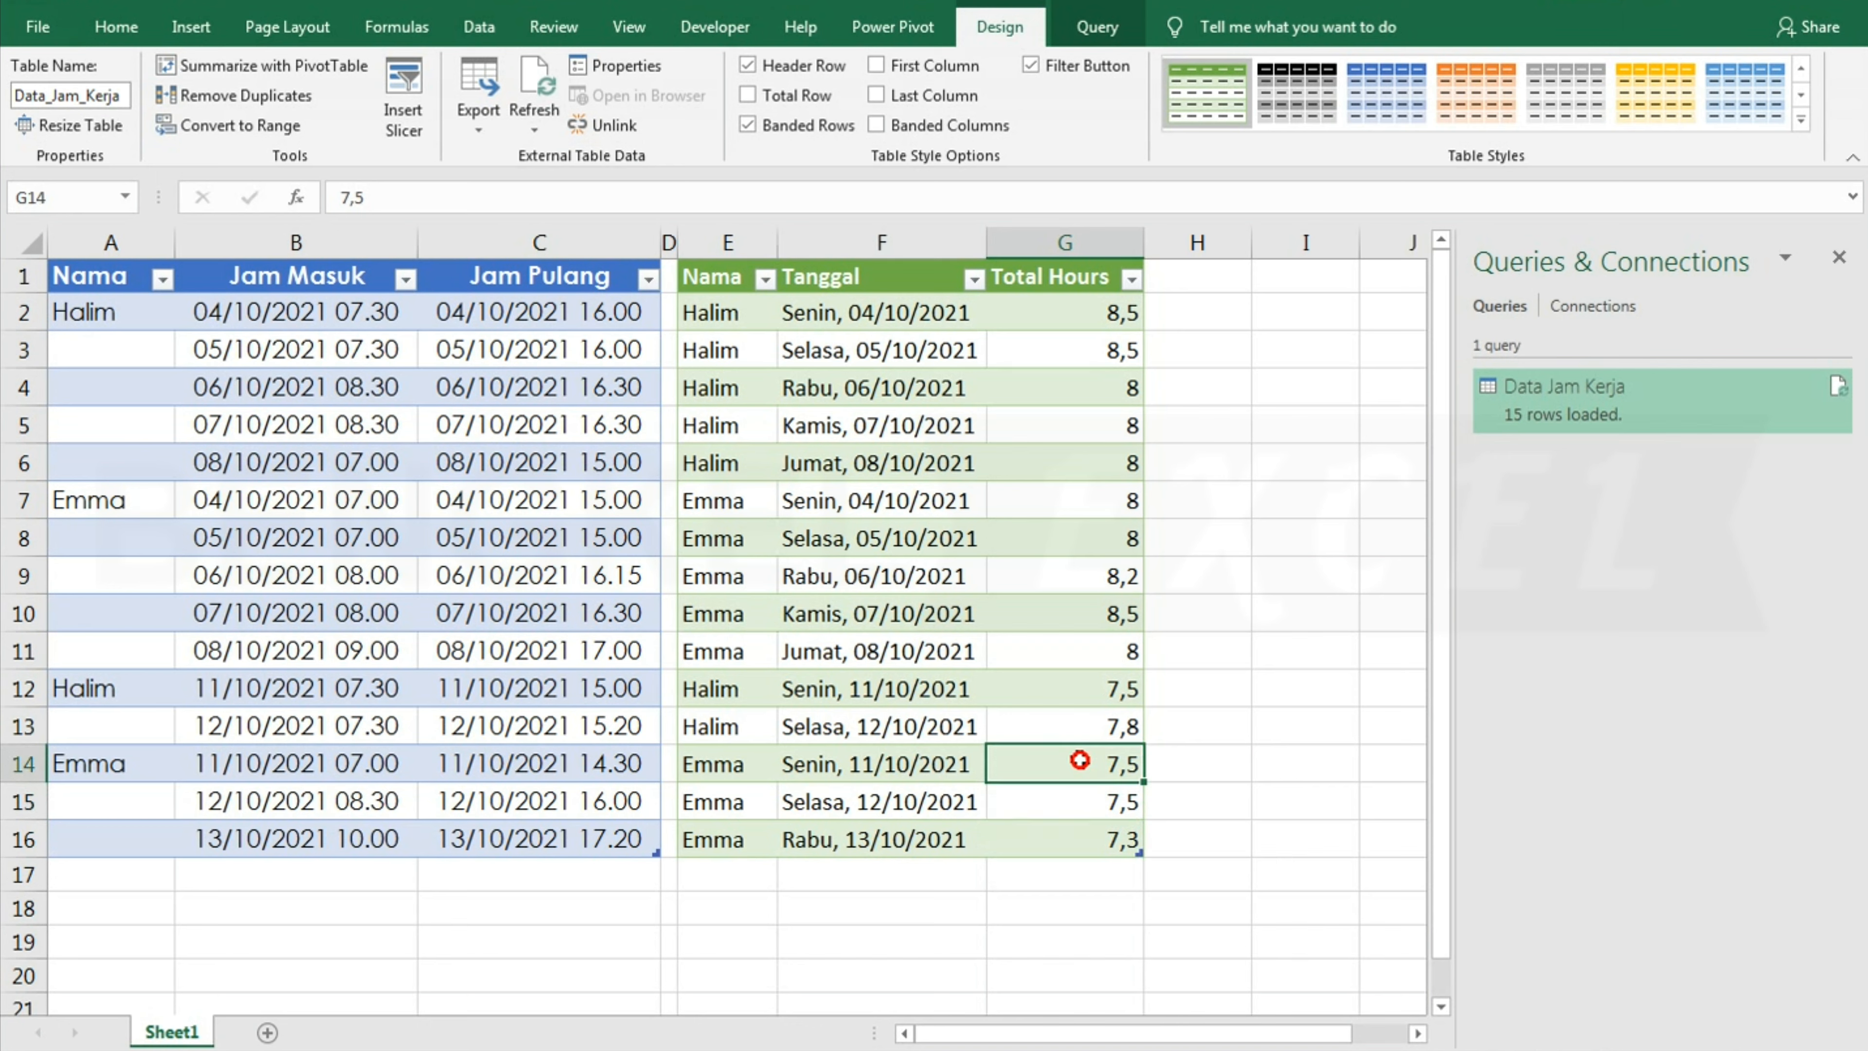
pyautogui.click(726, 313)
pyautogui.click(715, 770)
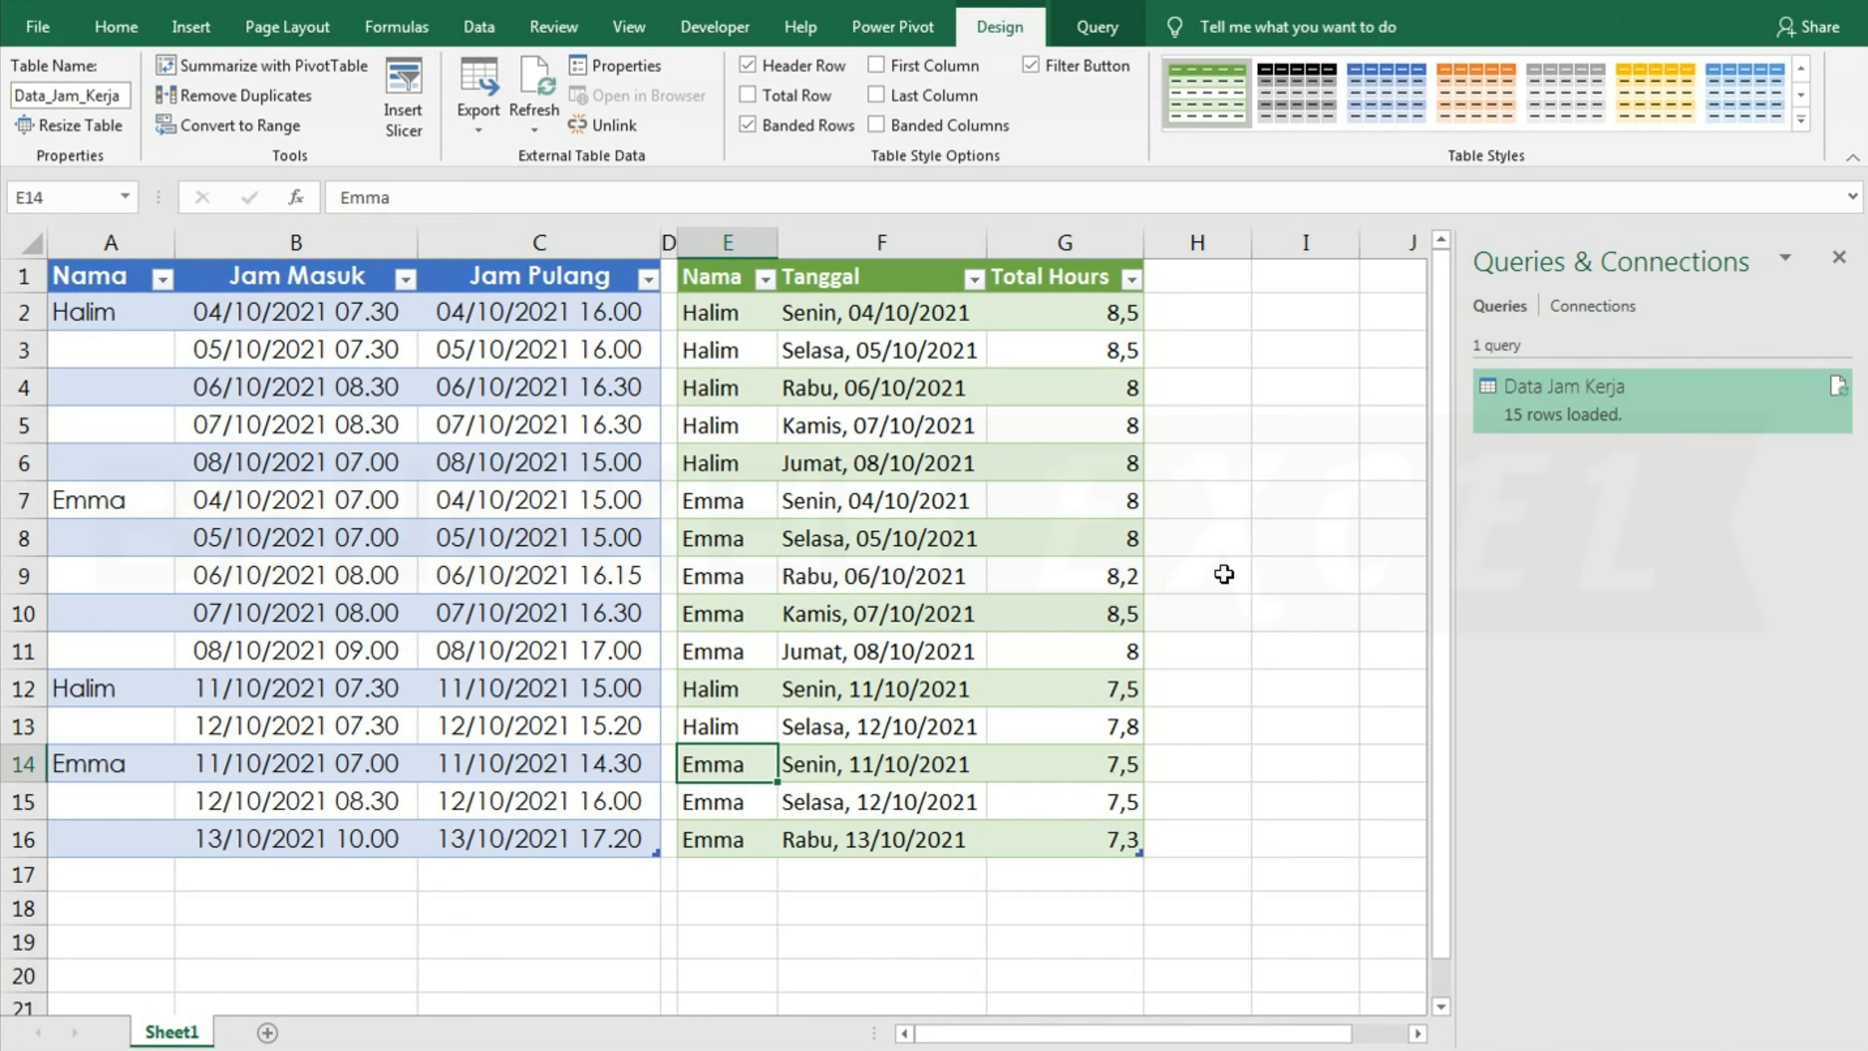
# - Reopen the Data Jam Kerja query for editing and create a new query that references it
pyautogui.rightClick(1600, 394)
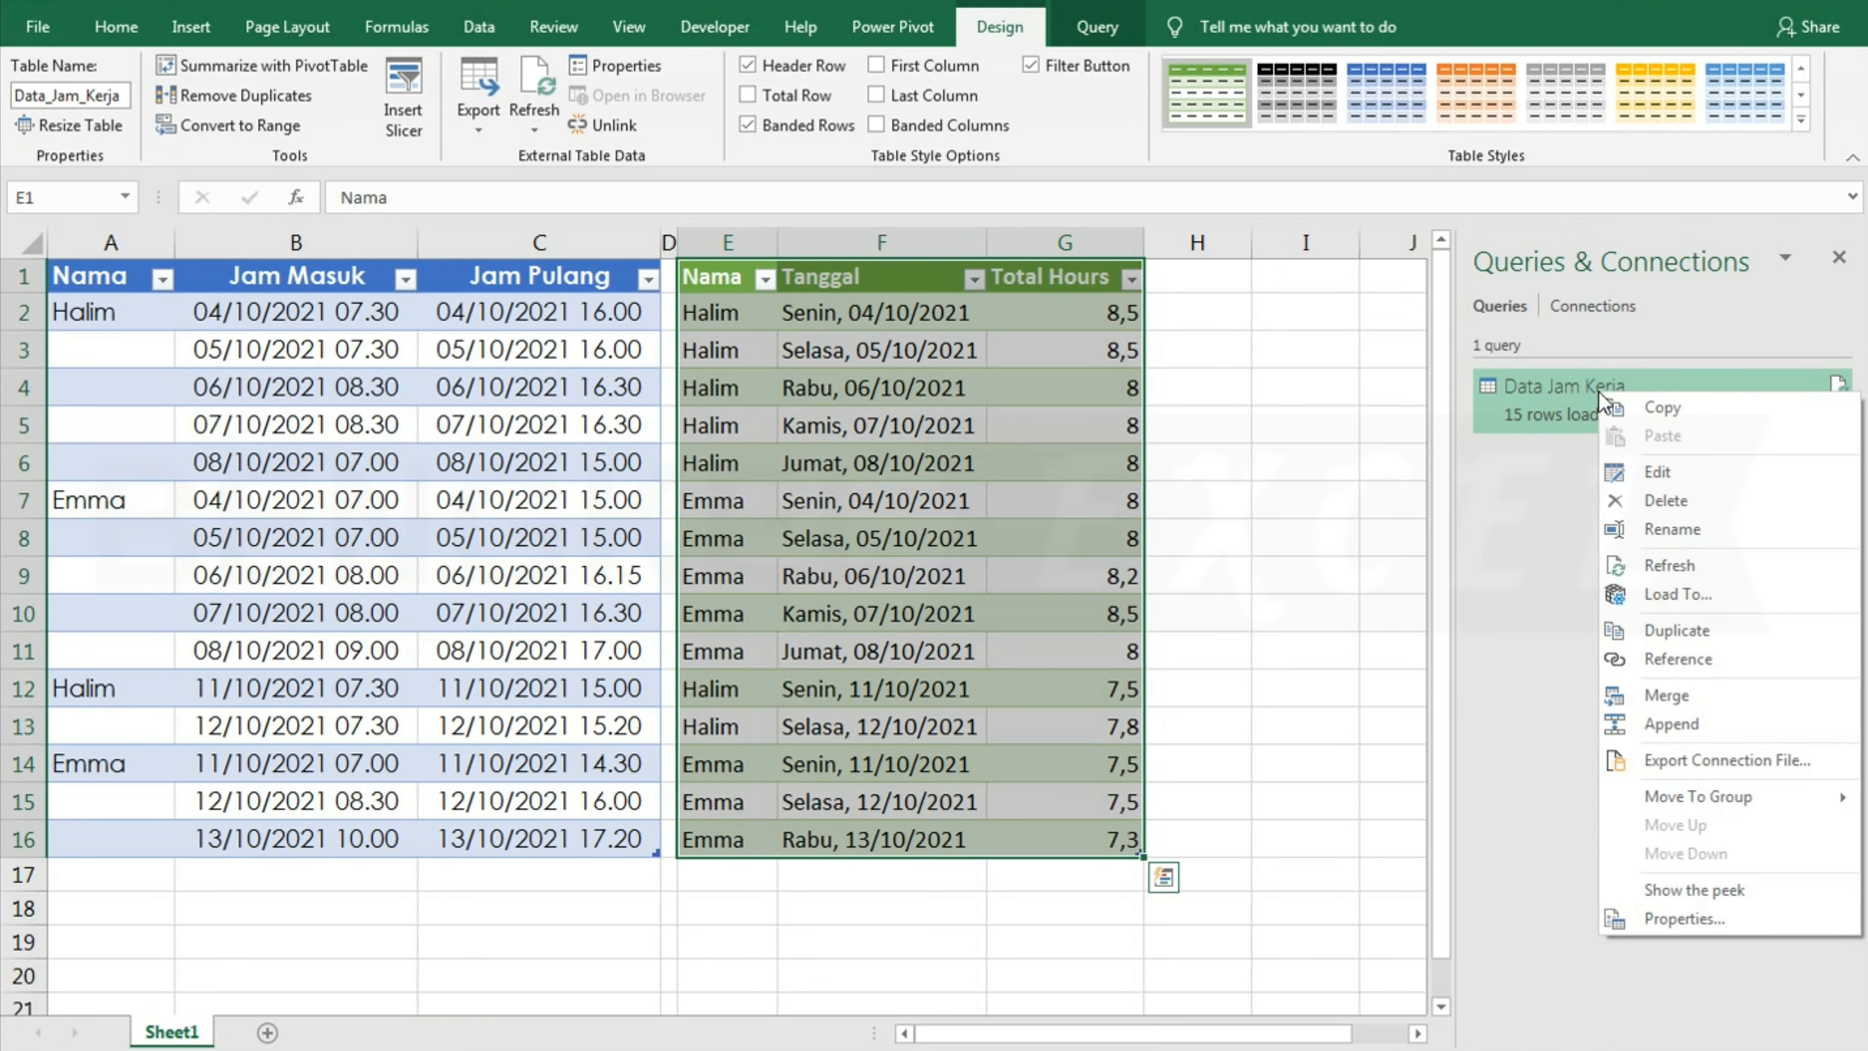
pyautogui.click(1631, 473)
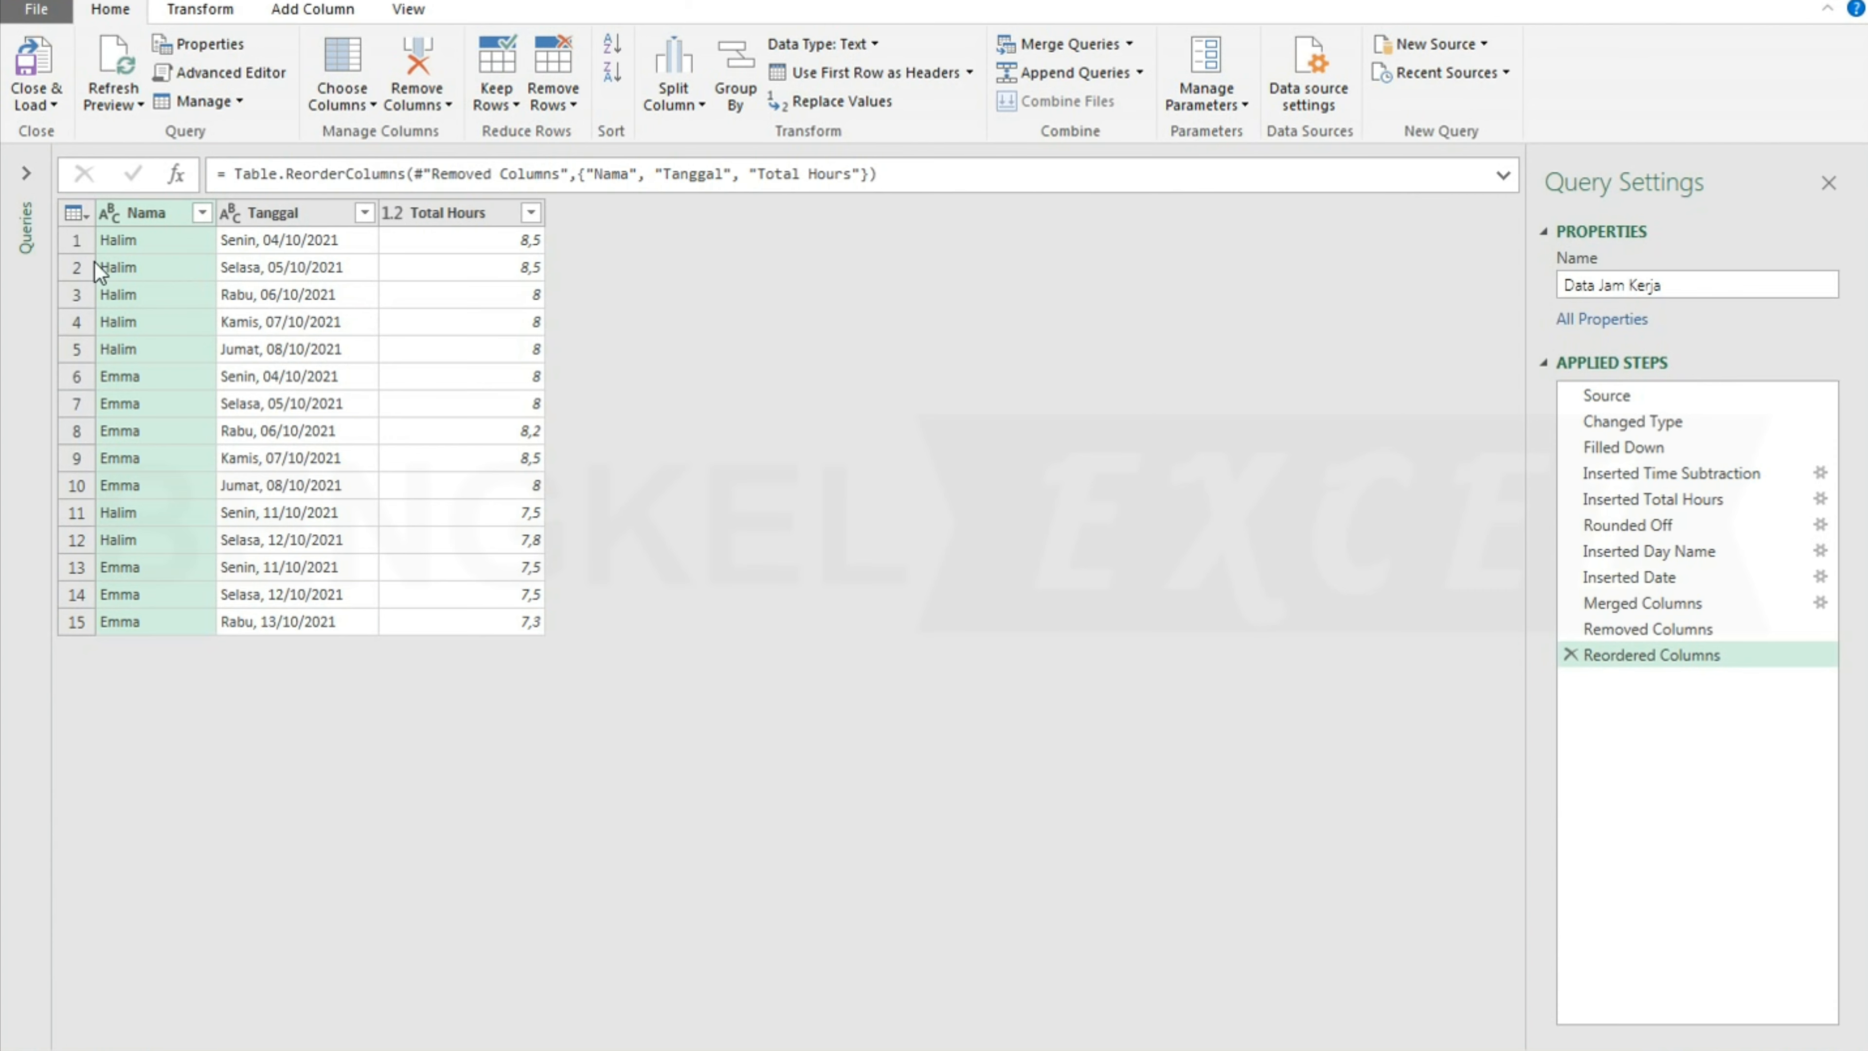
pyautogui.click(28, 175)
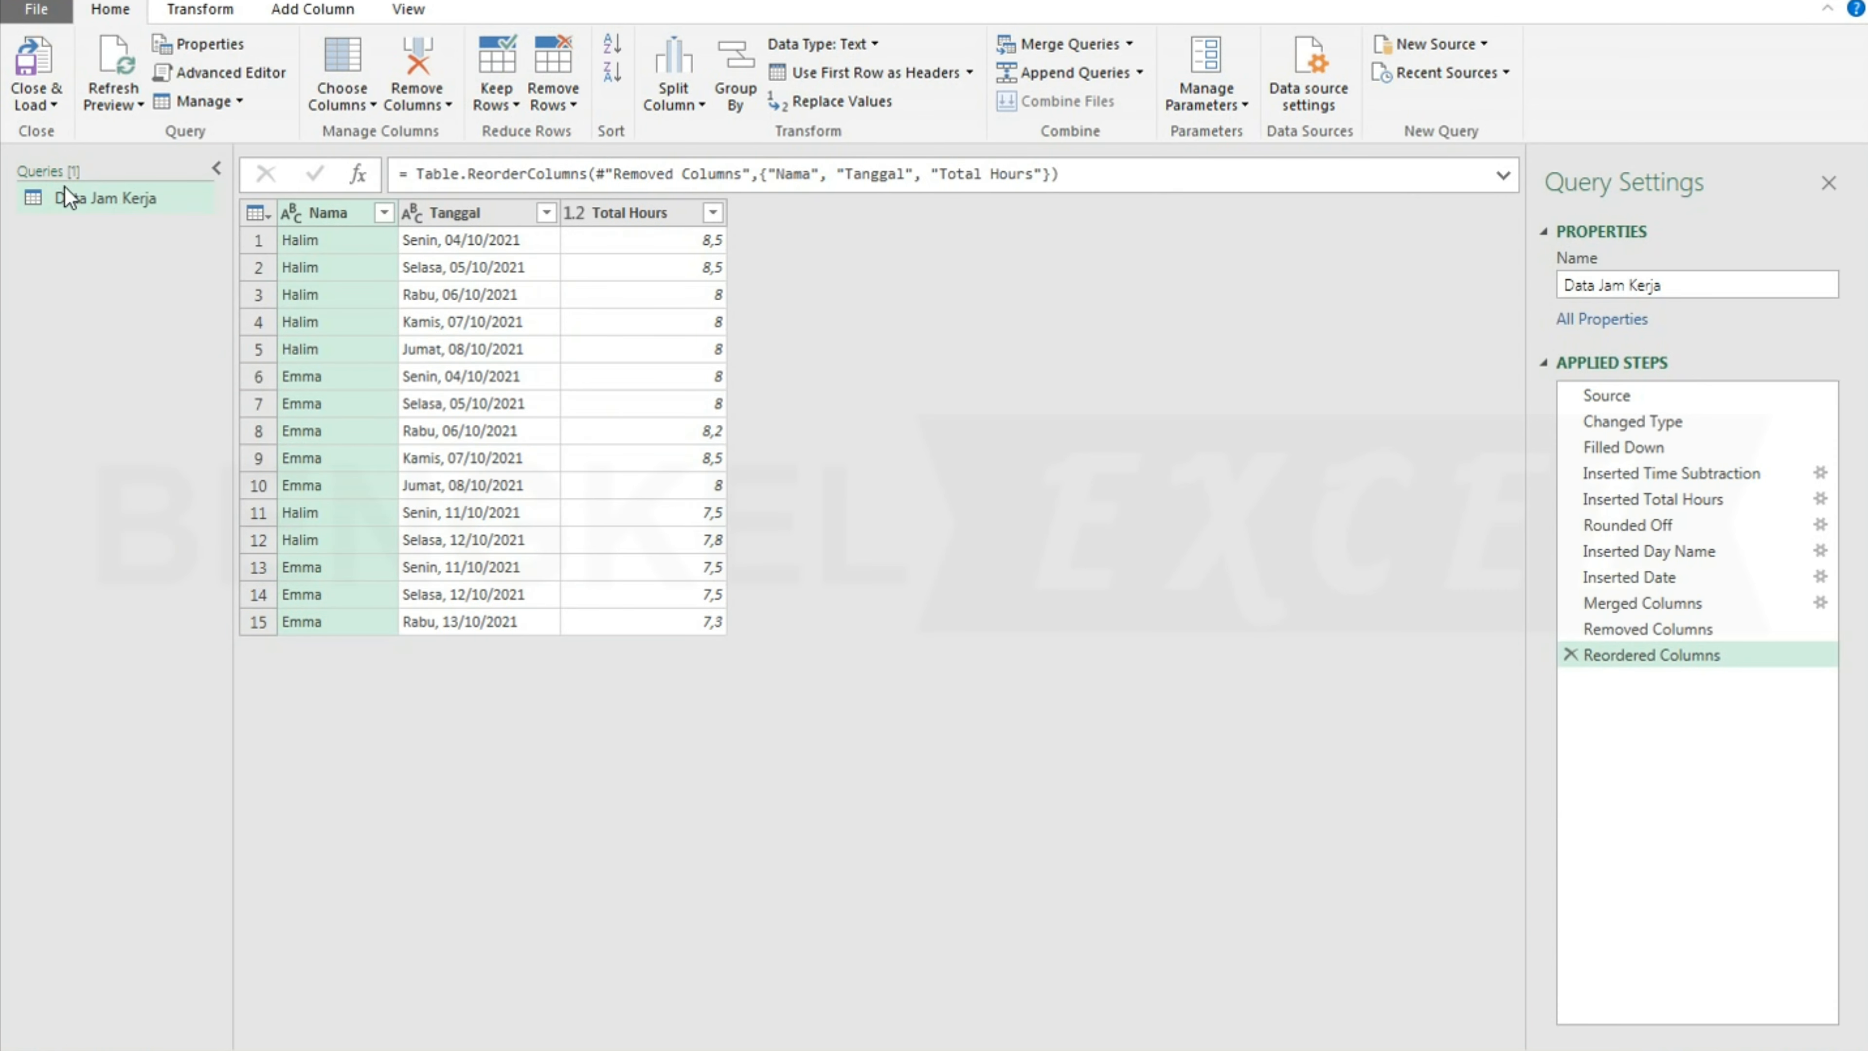
pyautogui.rightClick(106, 209)
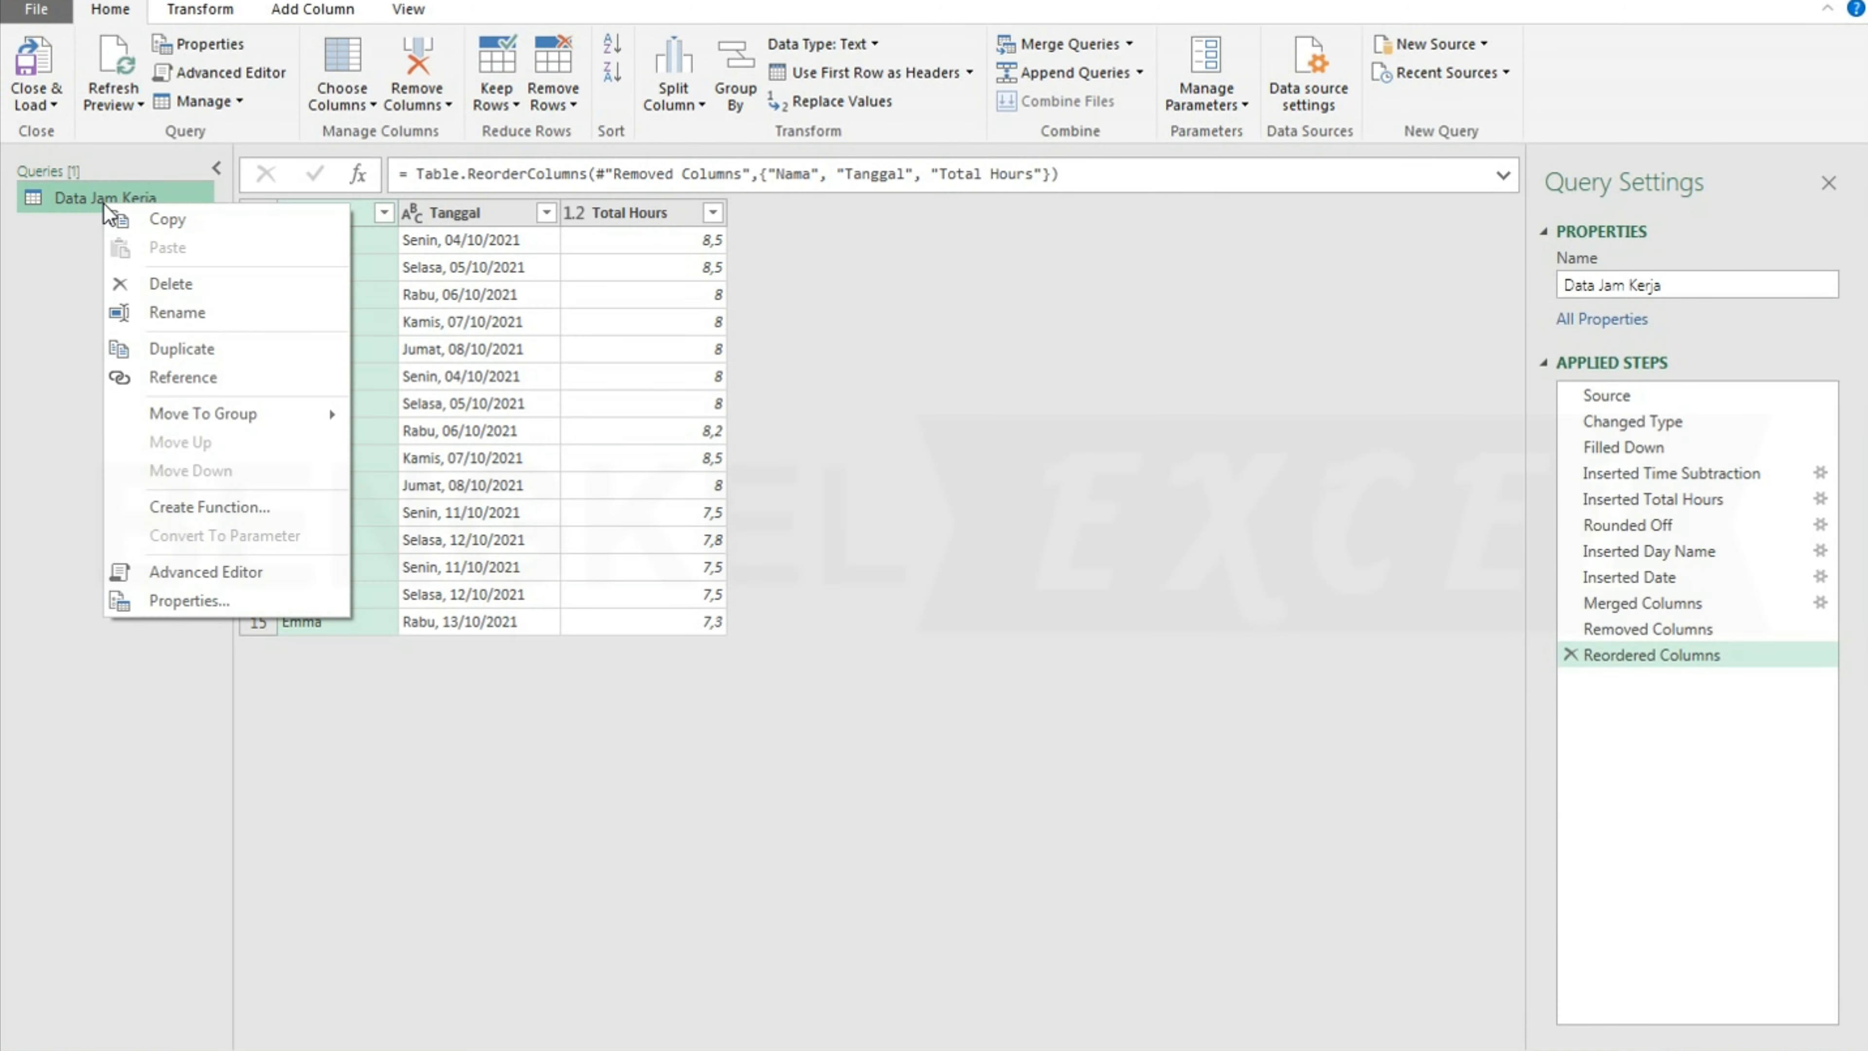
pyautogui.click(213, 378)
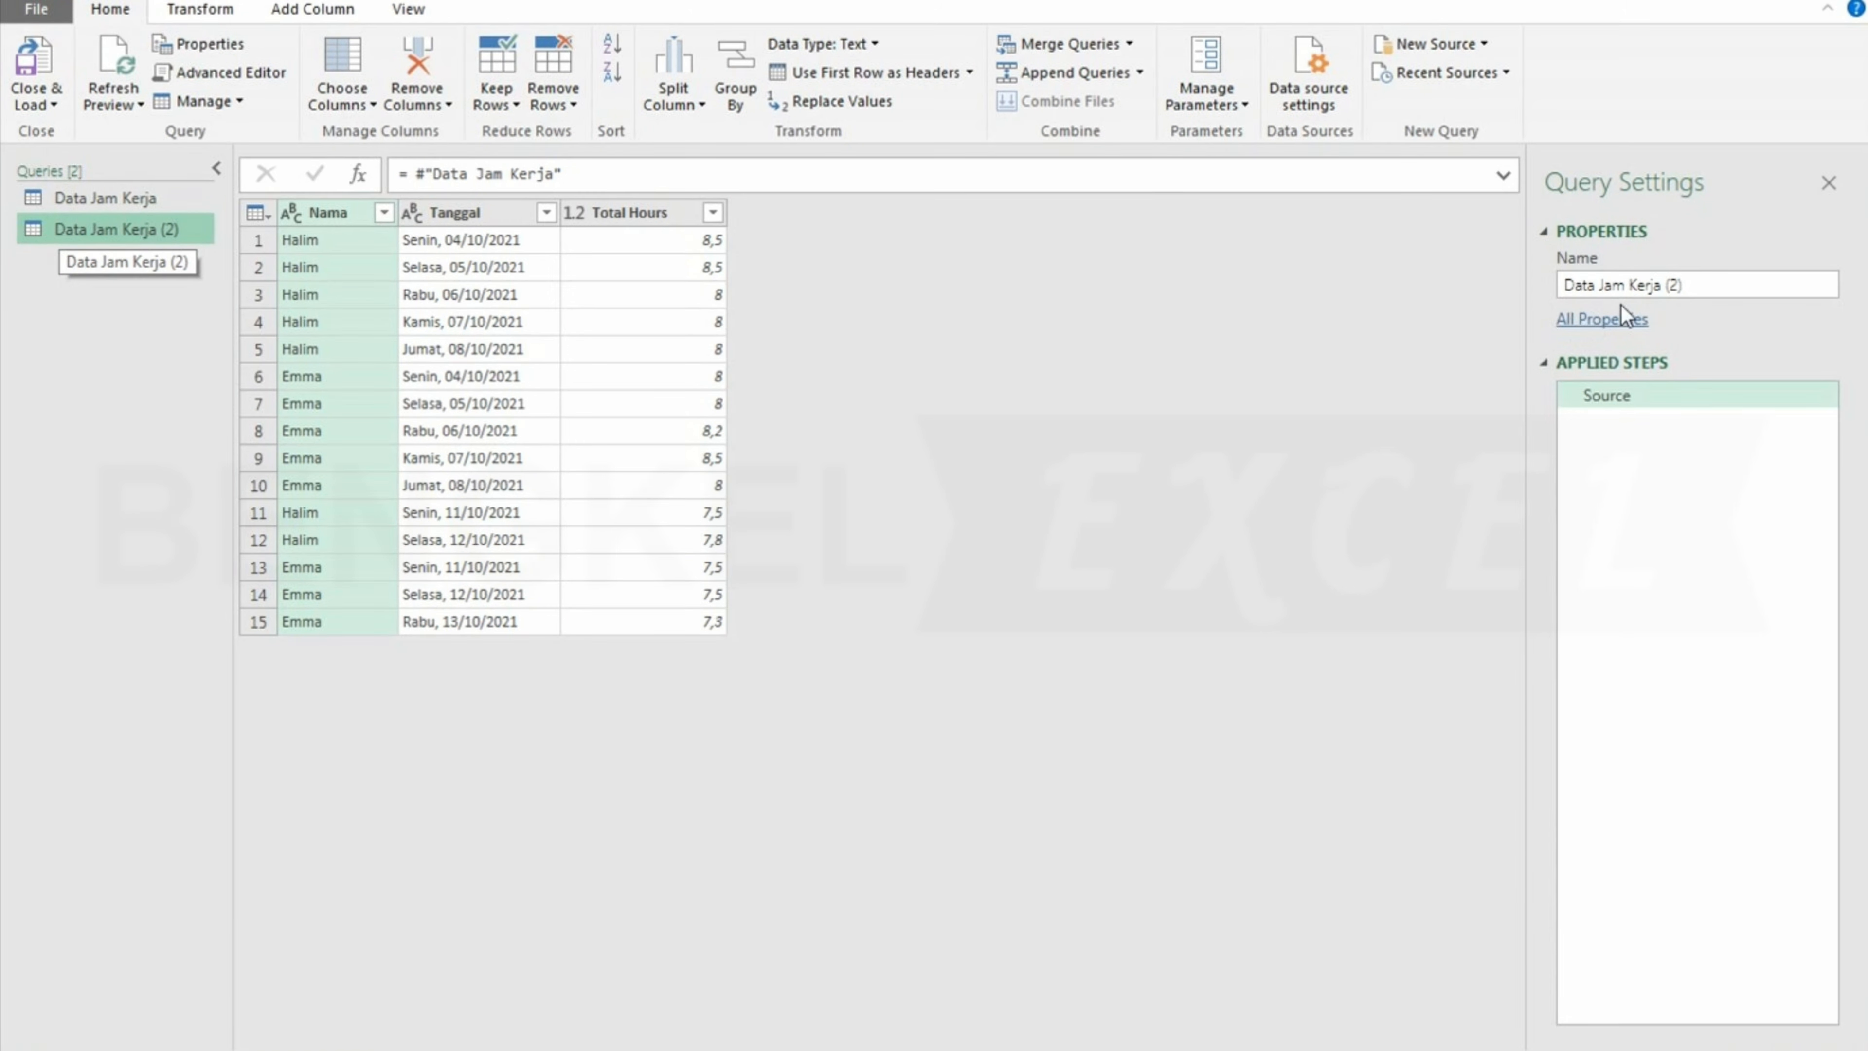
# - Rename the new referencing query as Total Jam Kerja
pyautogui.moveTo(1689, 285); pyautogui.dragTo(1582, 287)
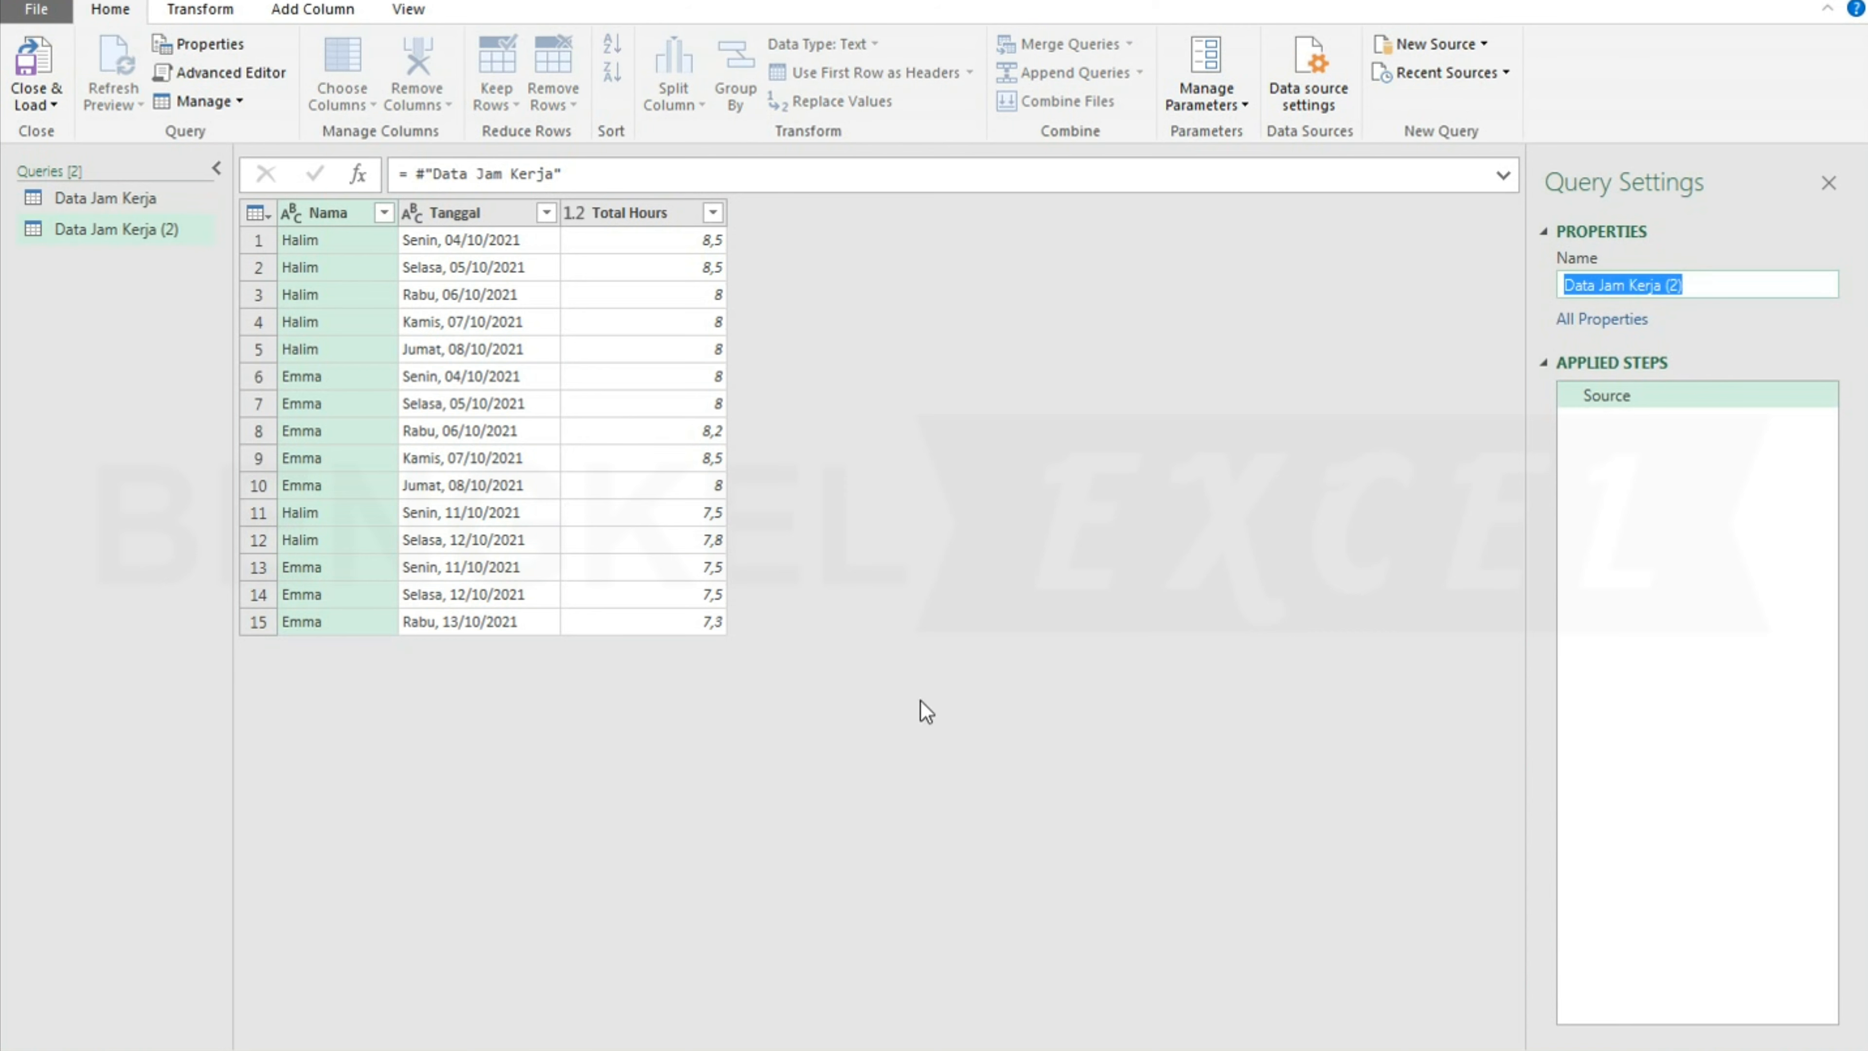
pyautogui.rightClick(148, 233)
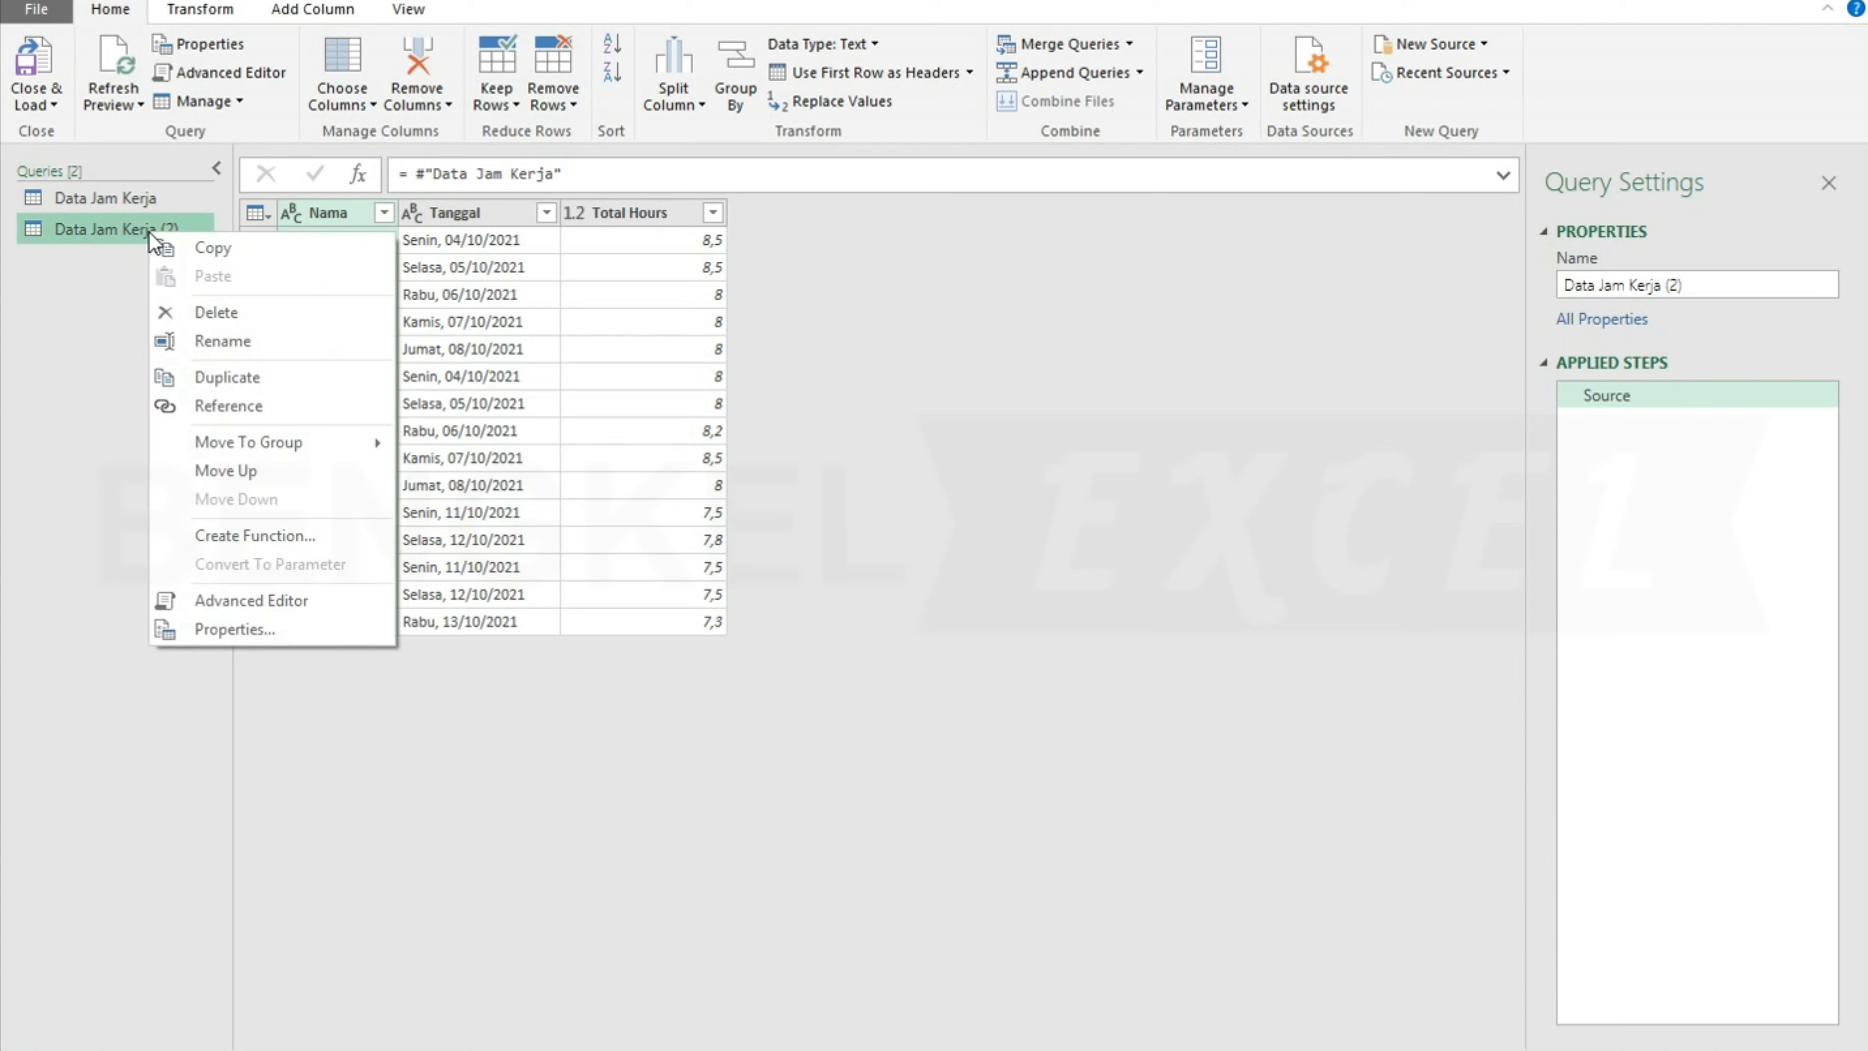
pyautogui.click(210, 346)
pyautogui.write('Tota')
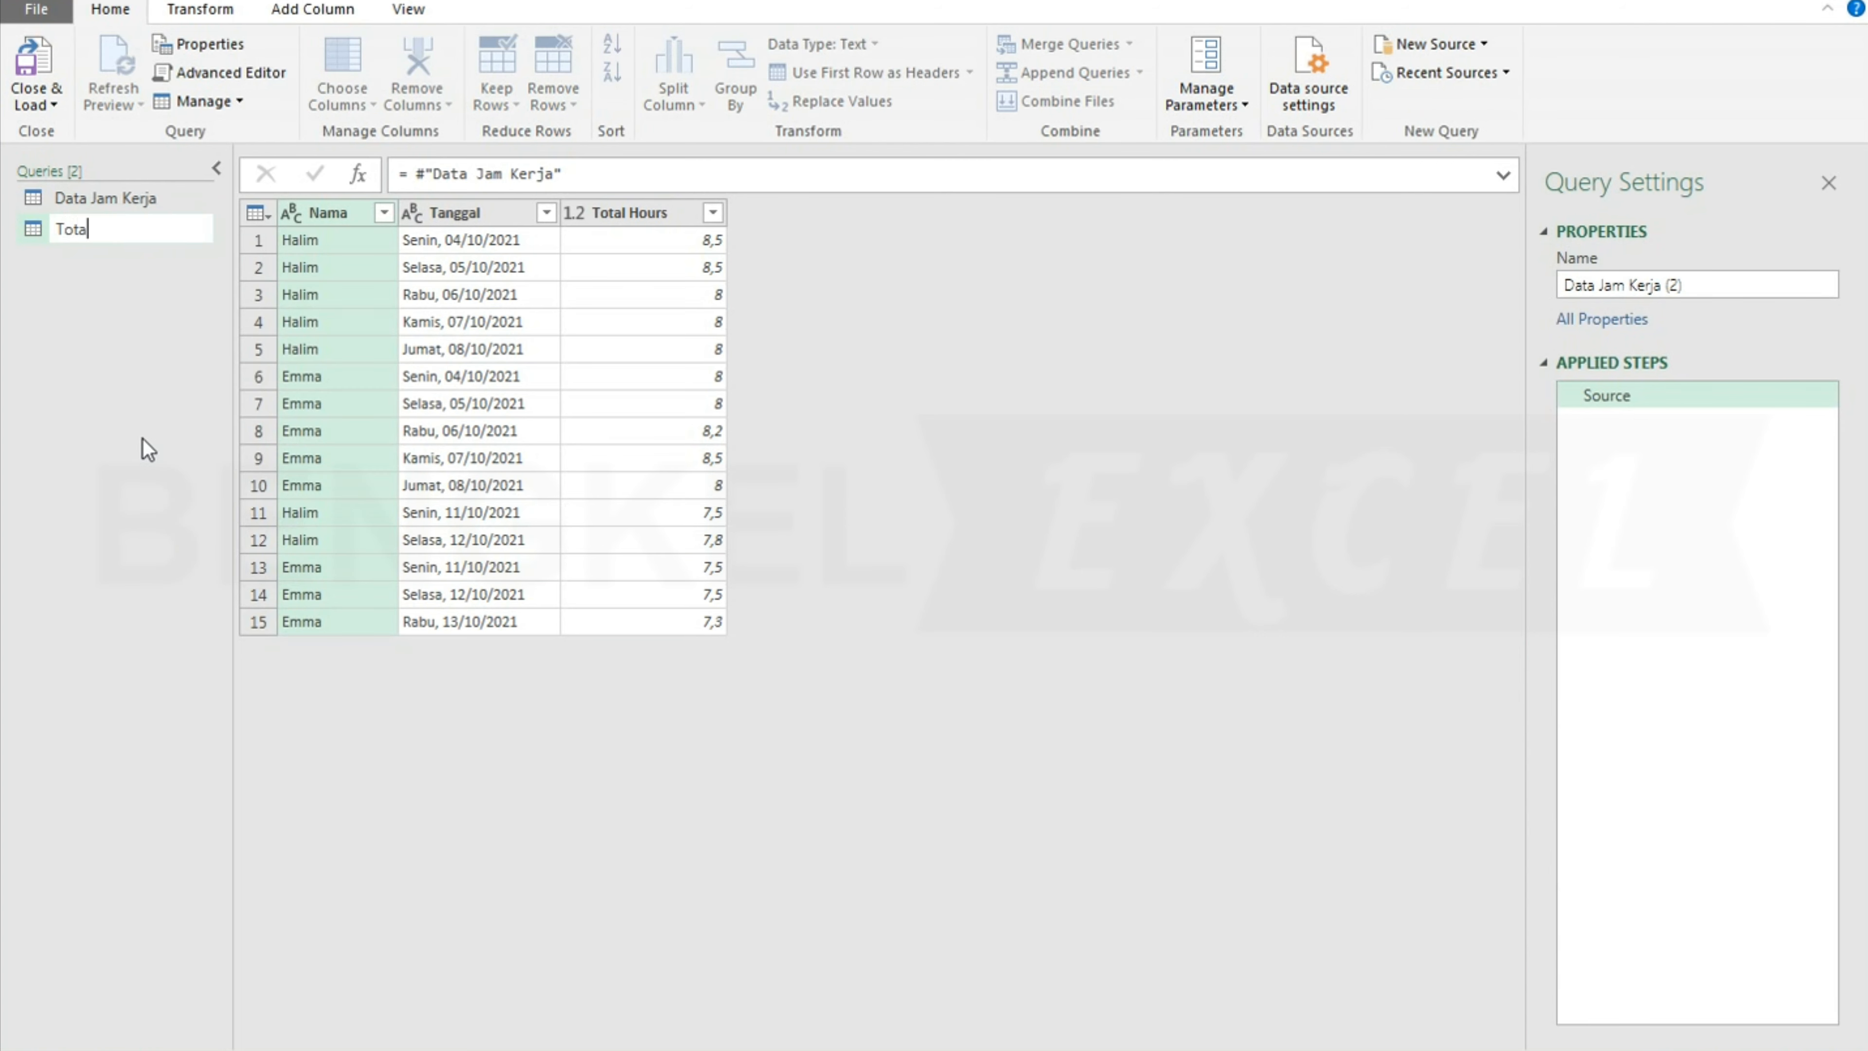
pyautogui.write('l Jam Kerja')
pyautogui.click(114, 276)
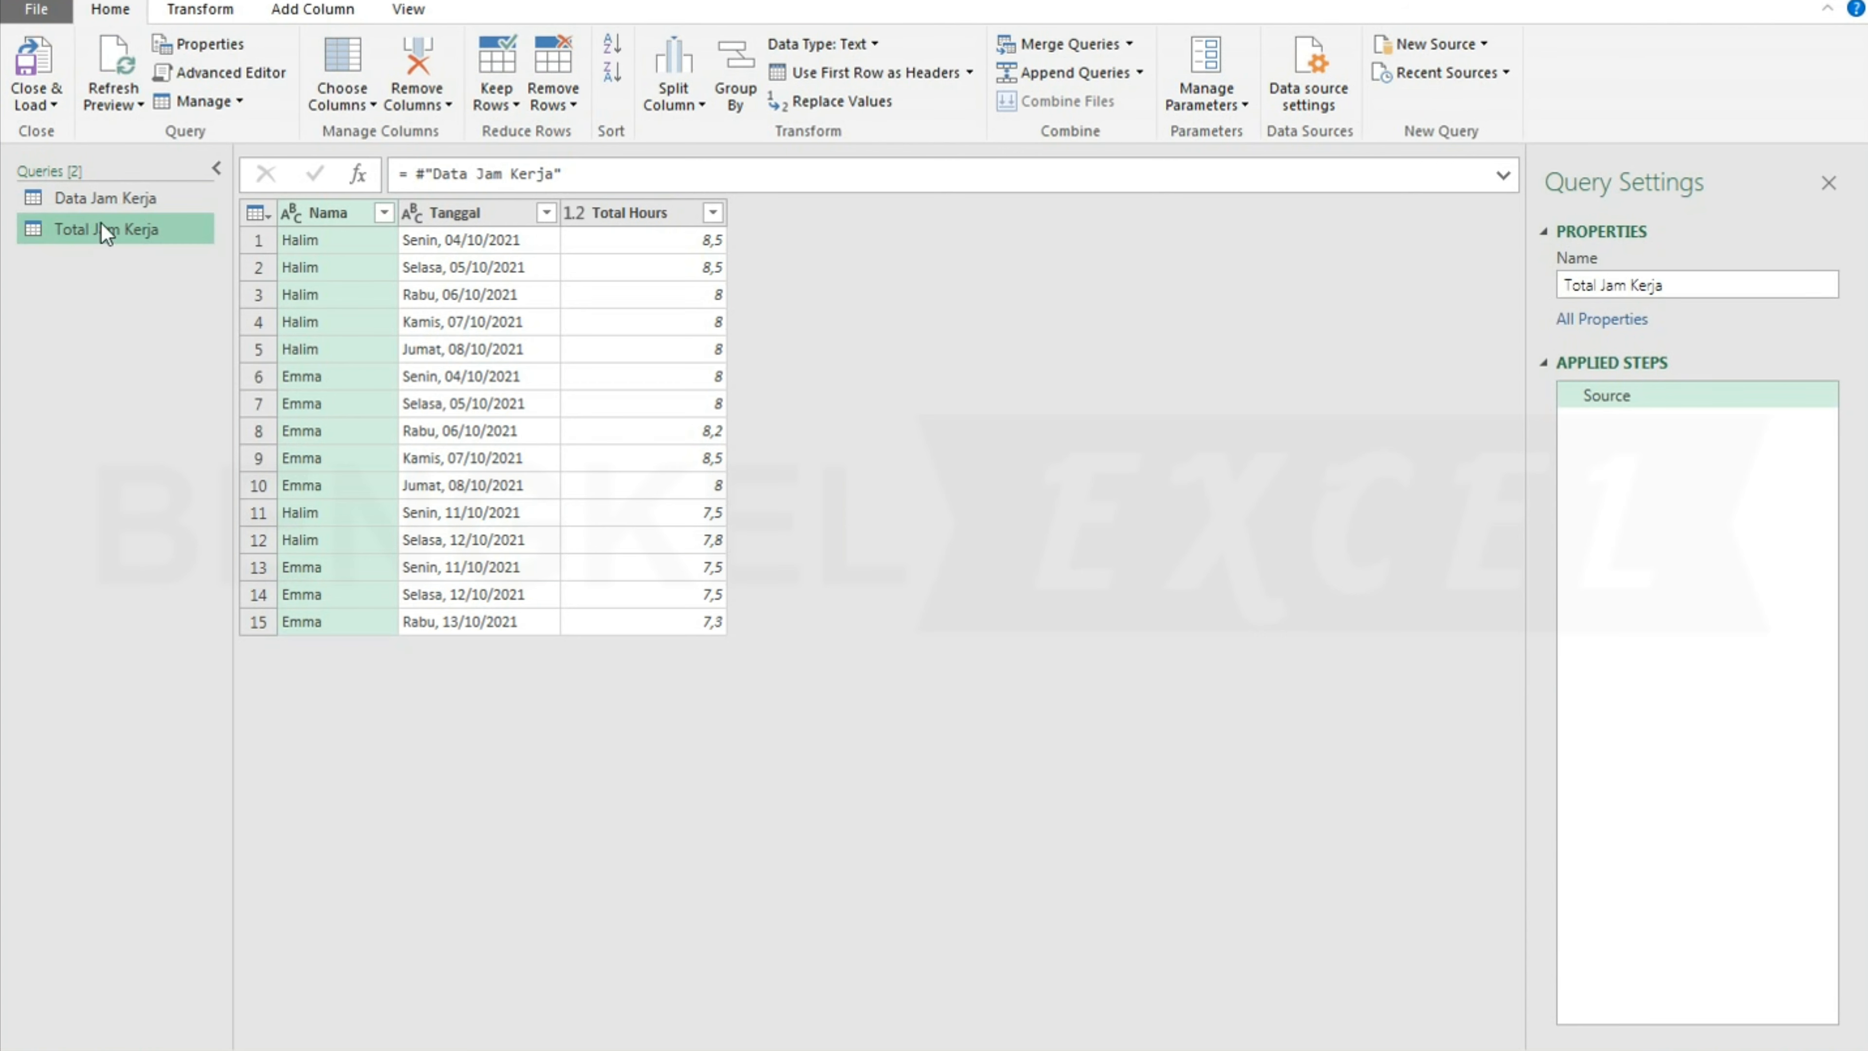
# - Group the rows by Nama into a Total Jam Kerja column that sums Total Hours, and round that column up
pyautogui.click(200, 10)
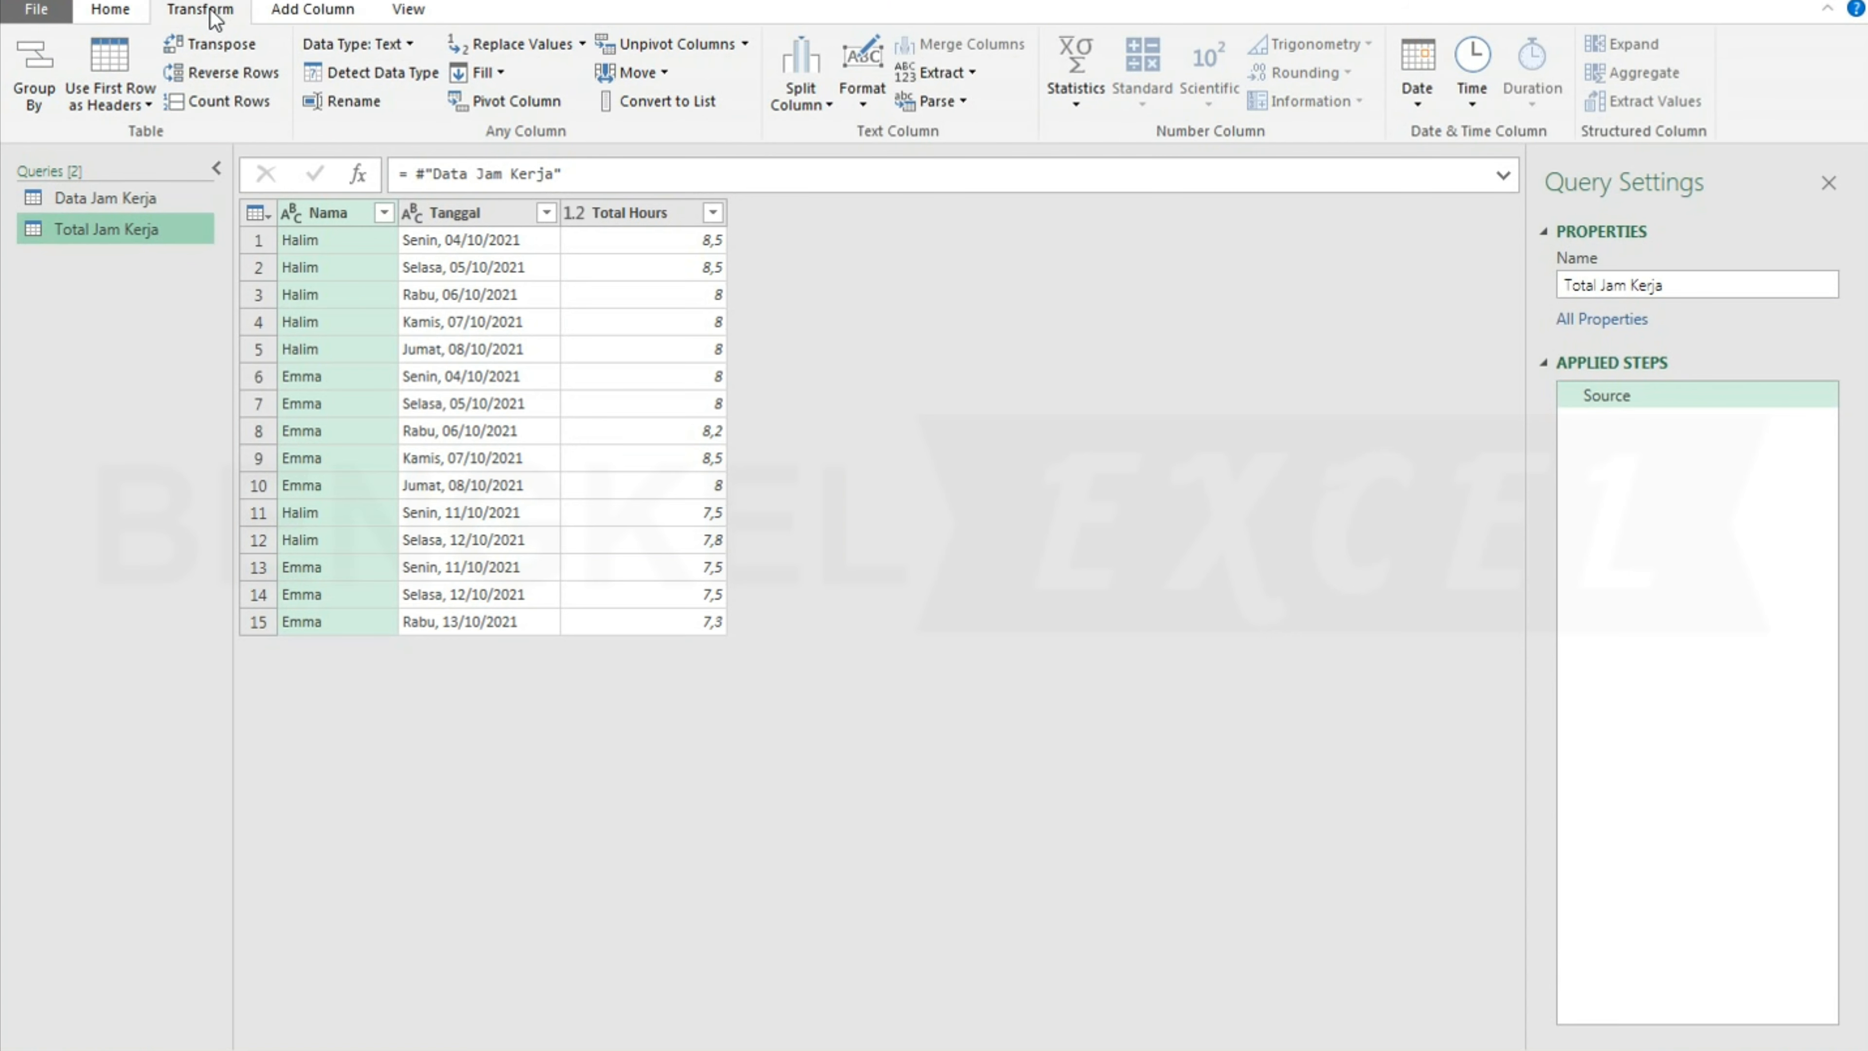
pyautogui.click(33, 102)
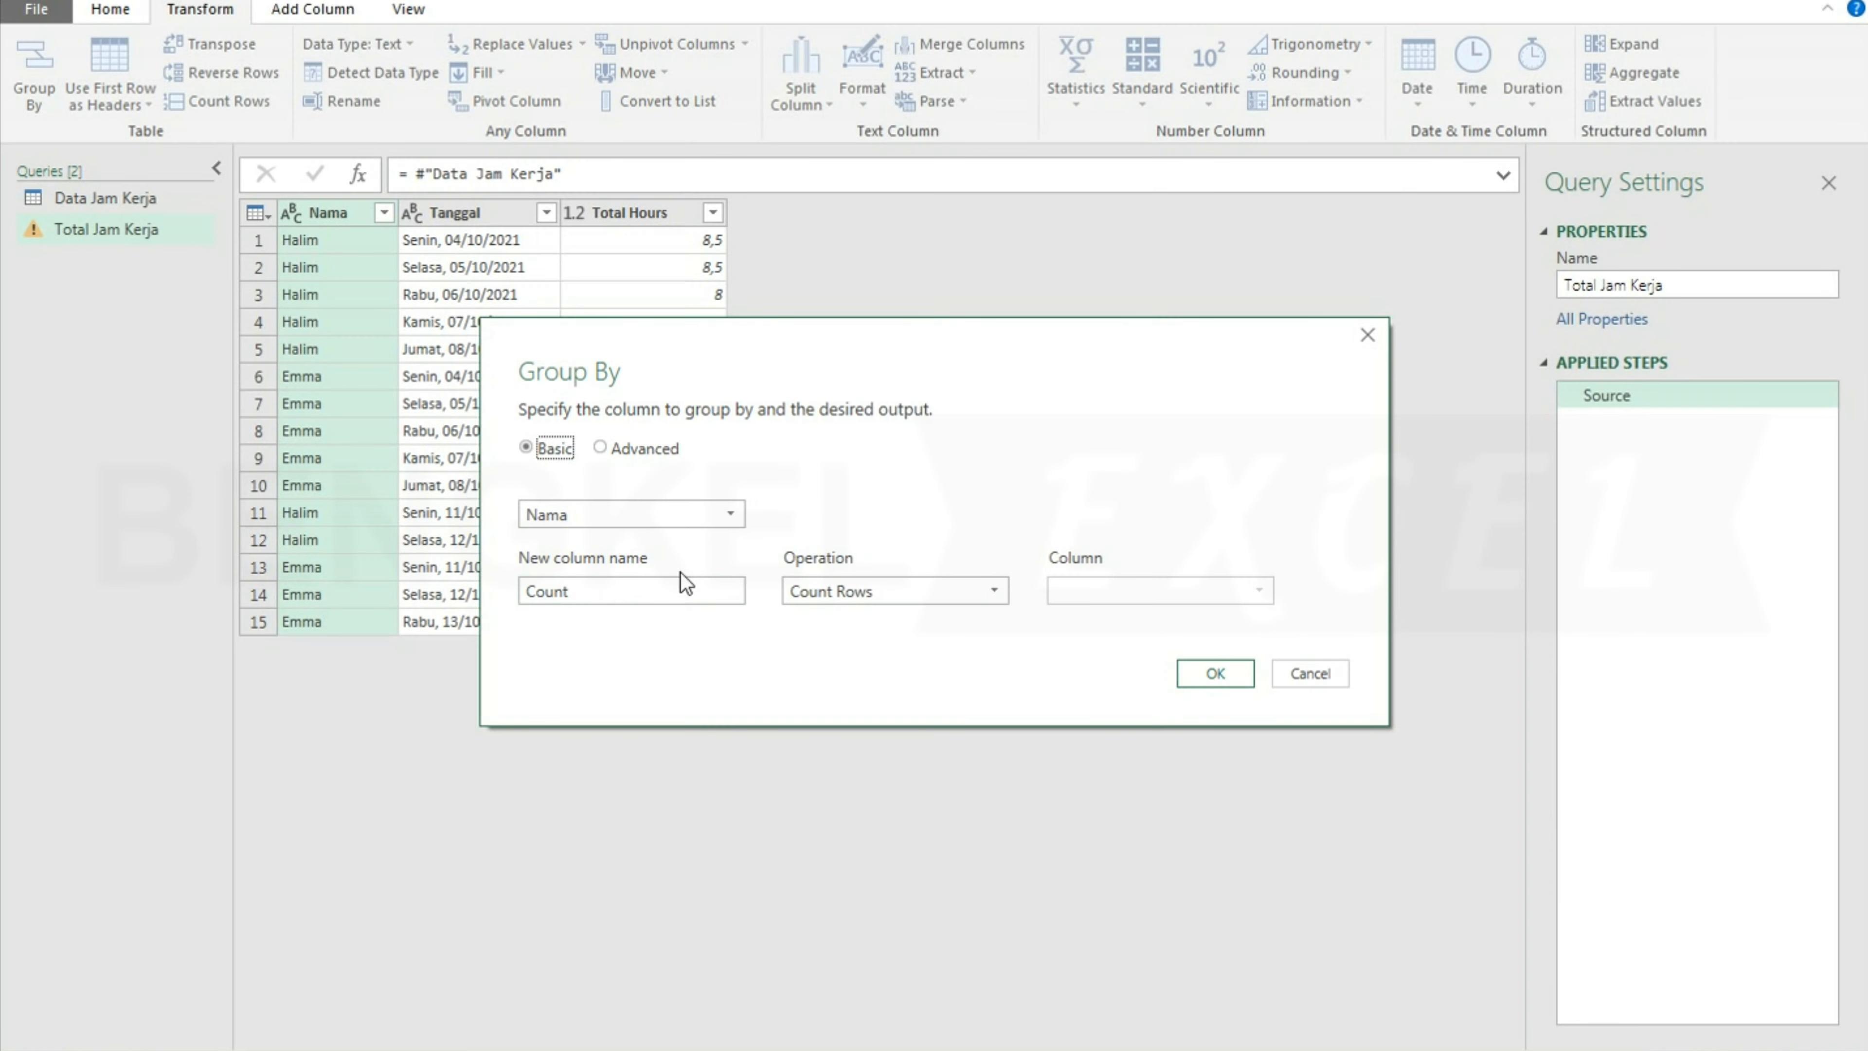
pyautogui.doubleClick(617, 593)
pyautogui.write('Total Jam Kerja')
pyautogui.click(1001, 592)
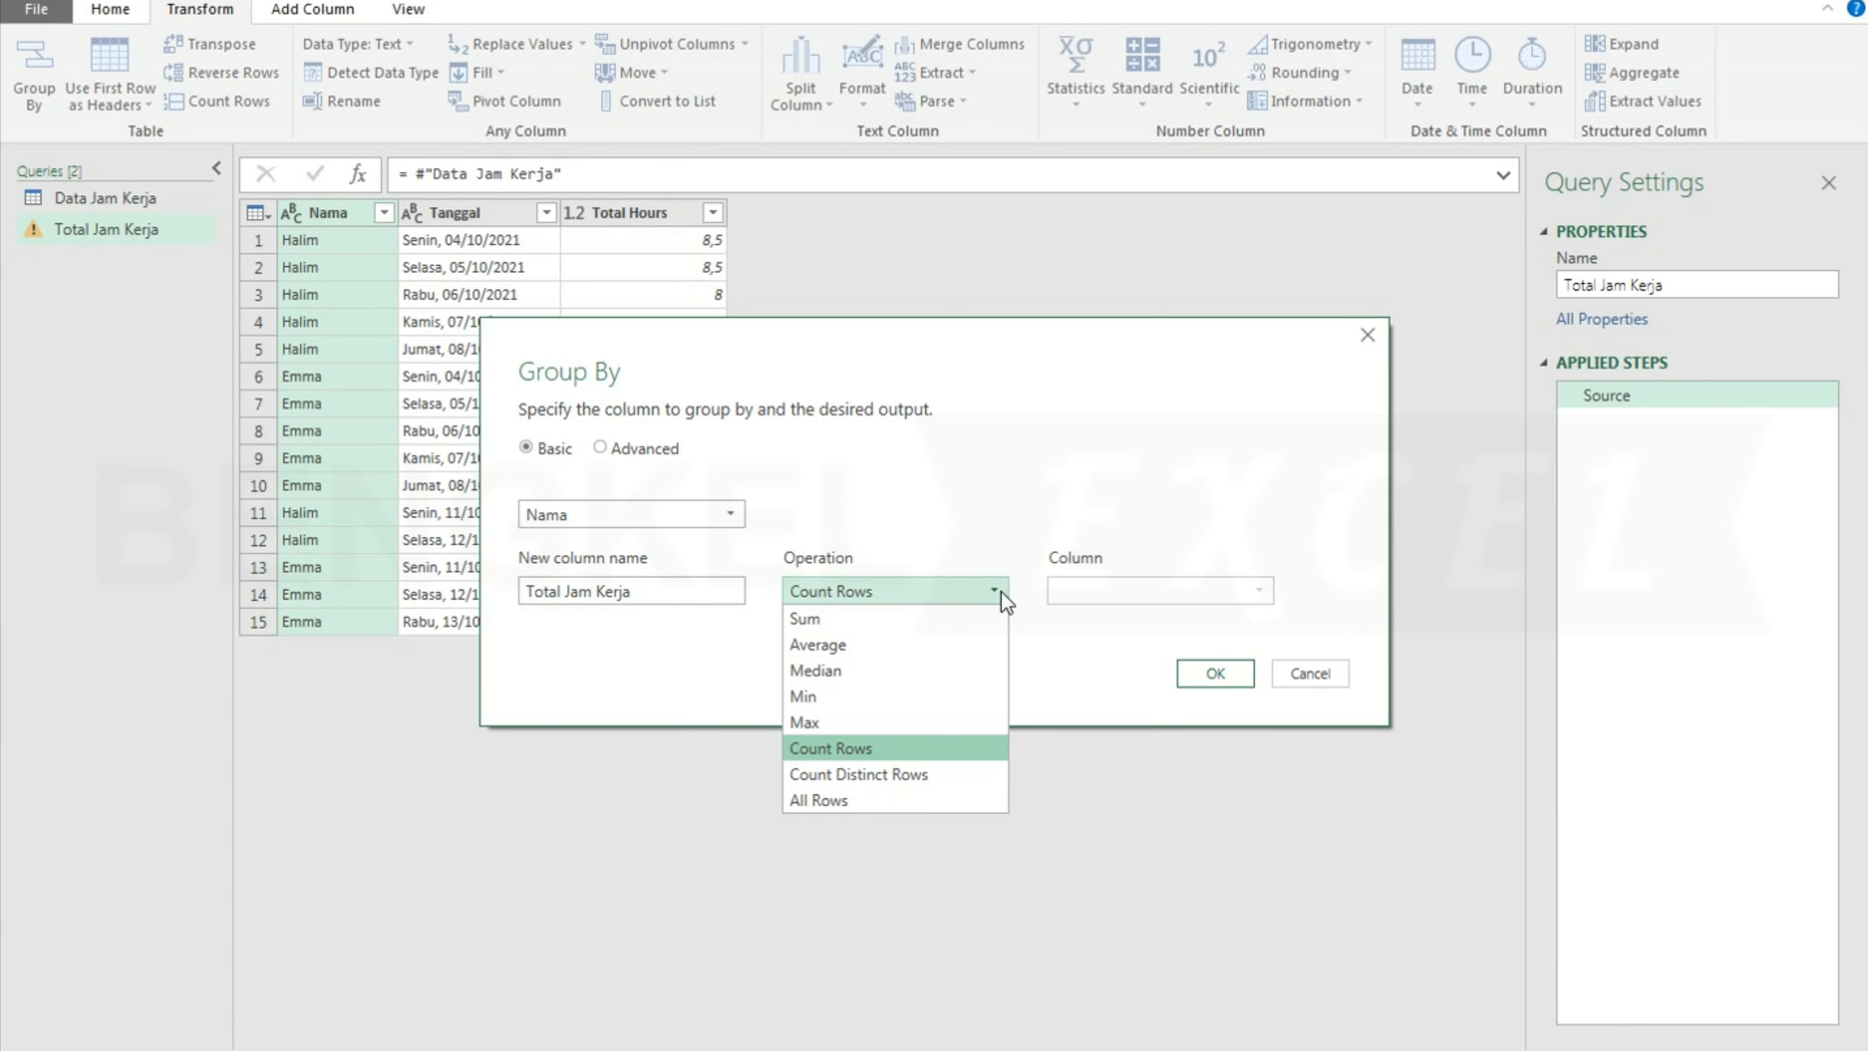
pyautogui.click(886, 610)
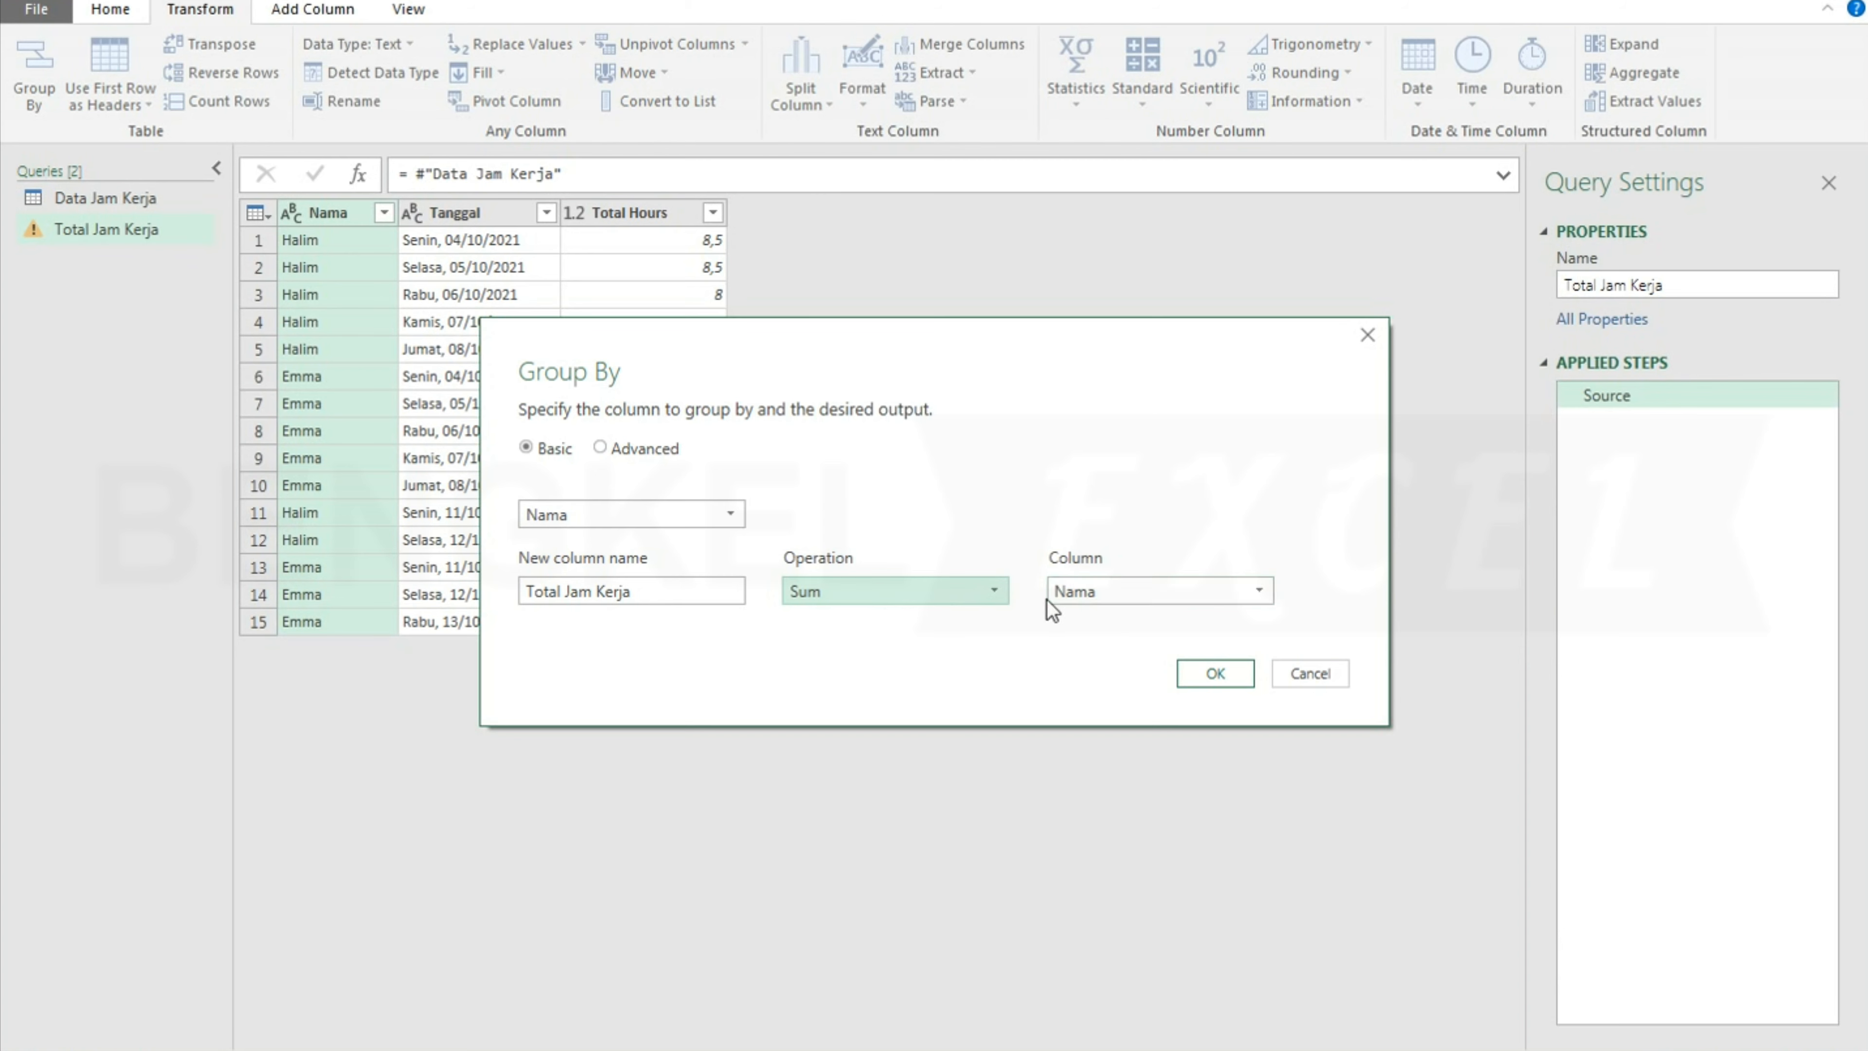
pyautogui.click(1102, 591)
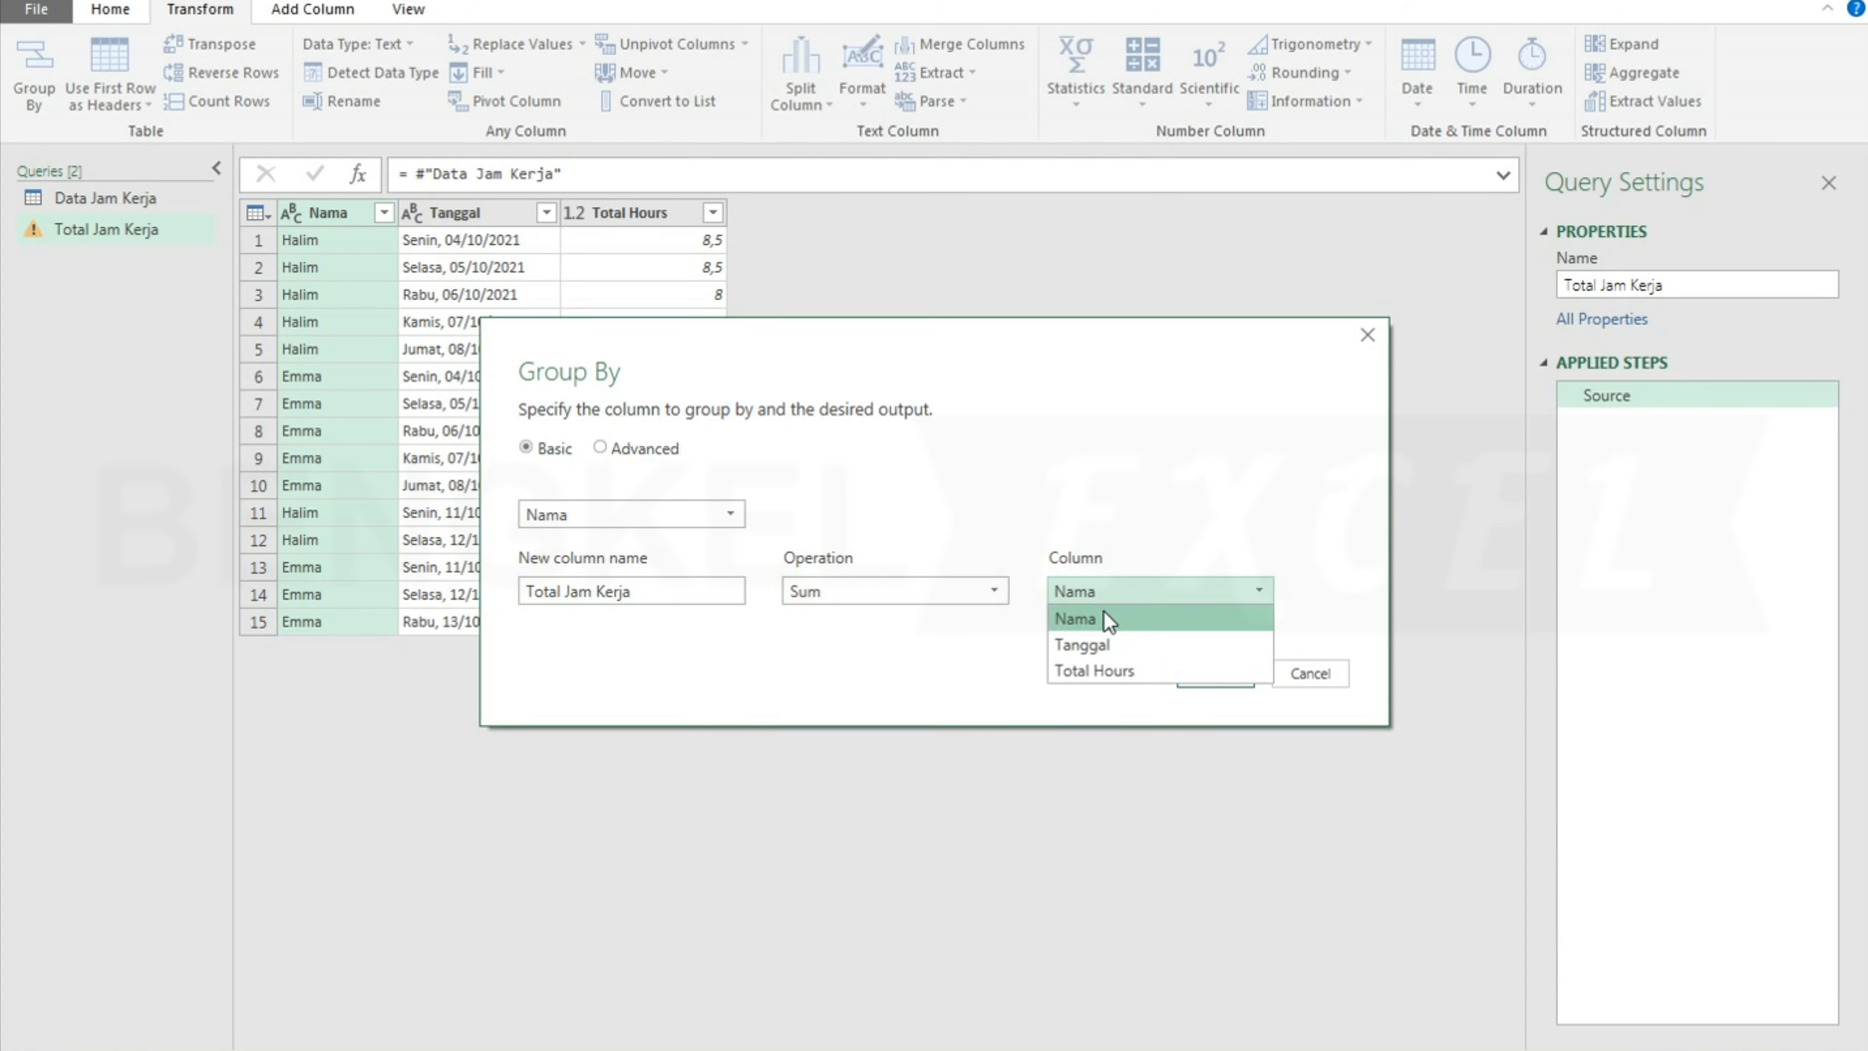
pyautogui.click(1109, 670)
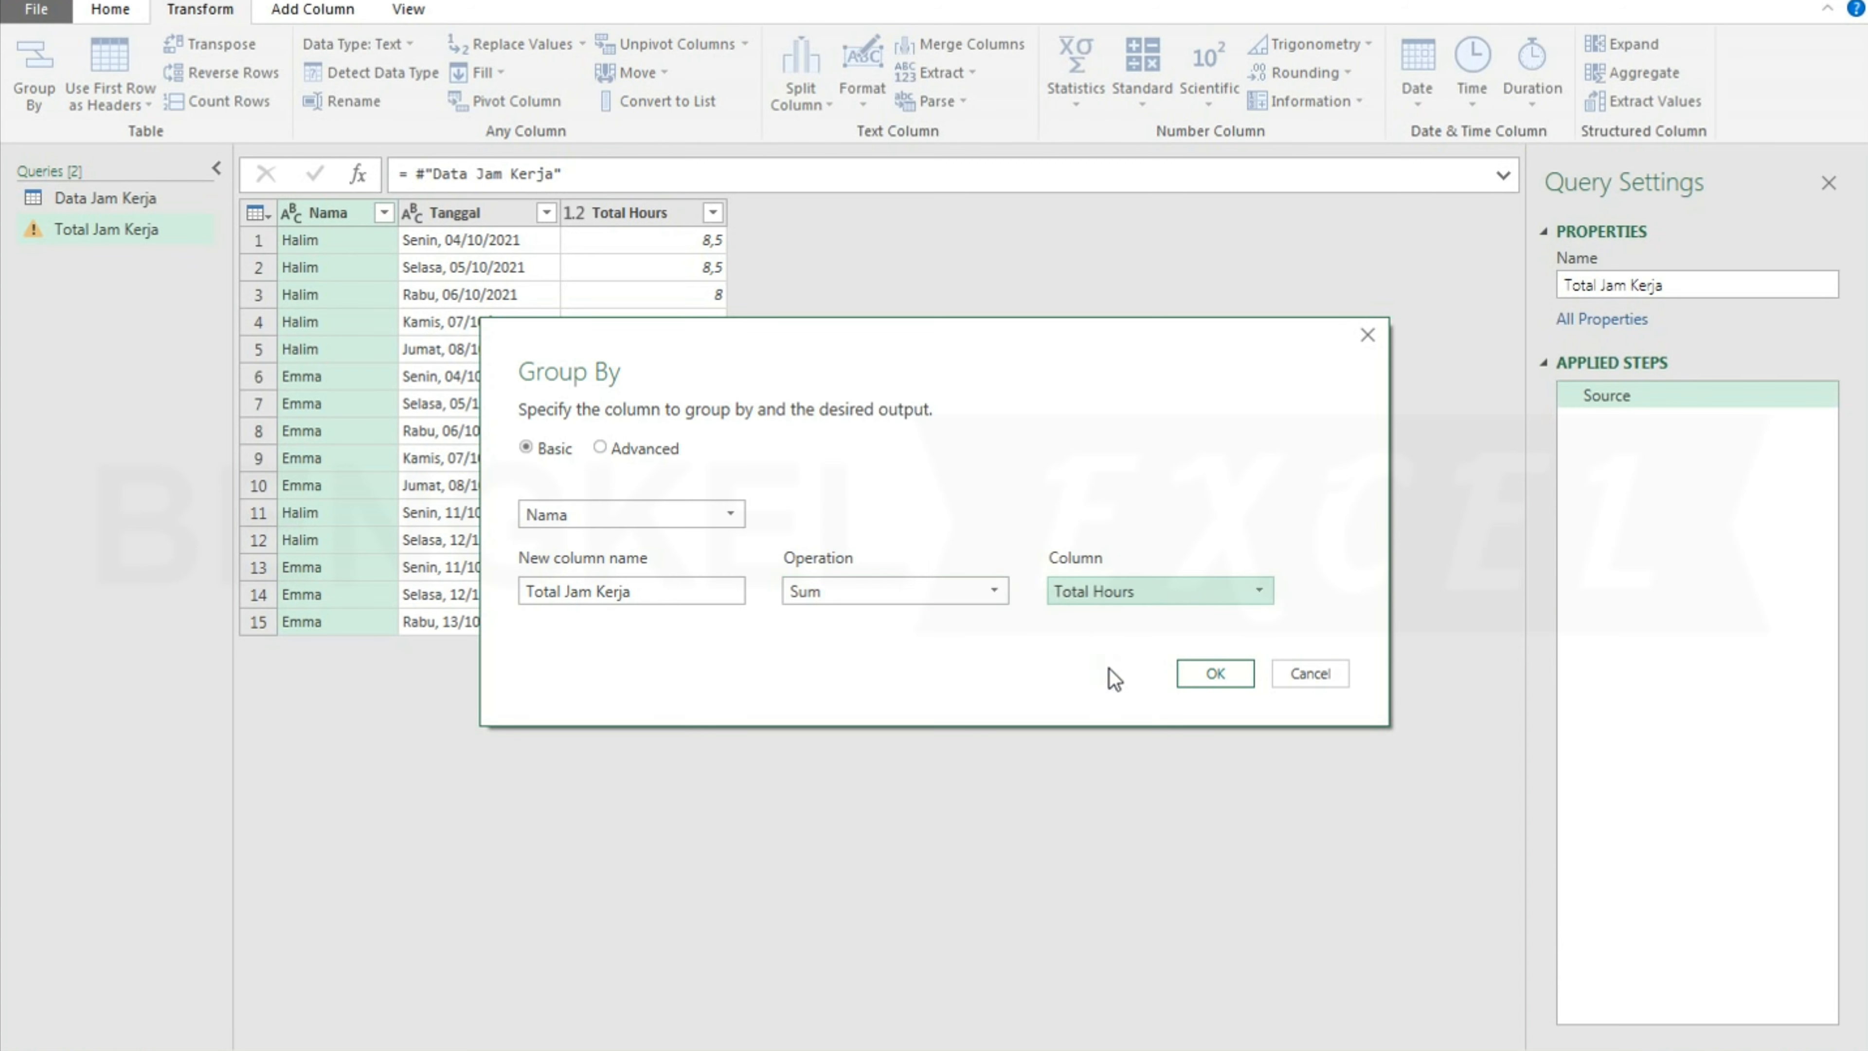
pyautogui.click(1216, 676)
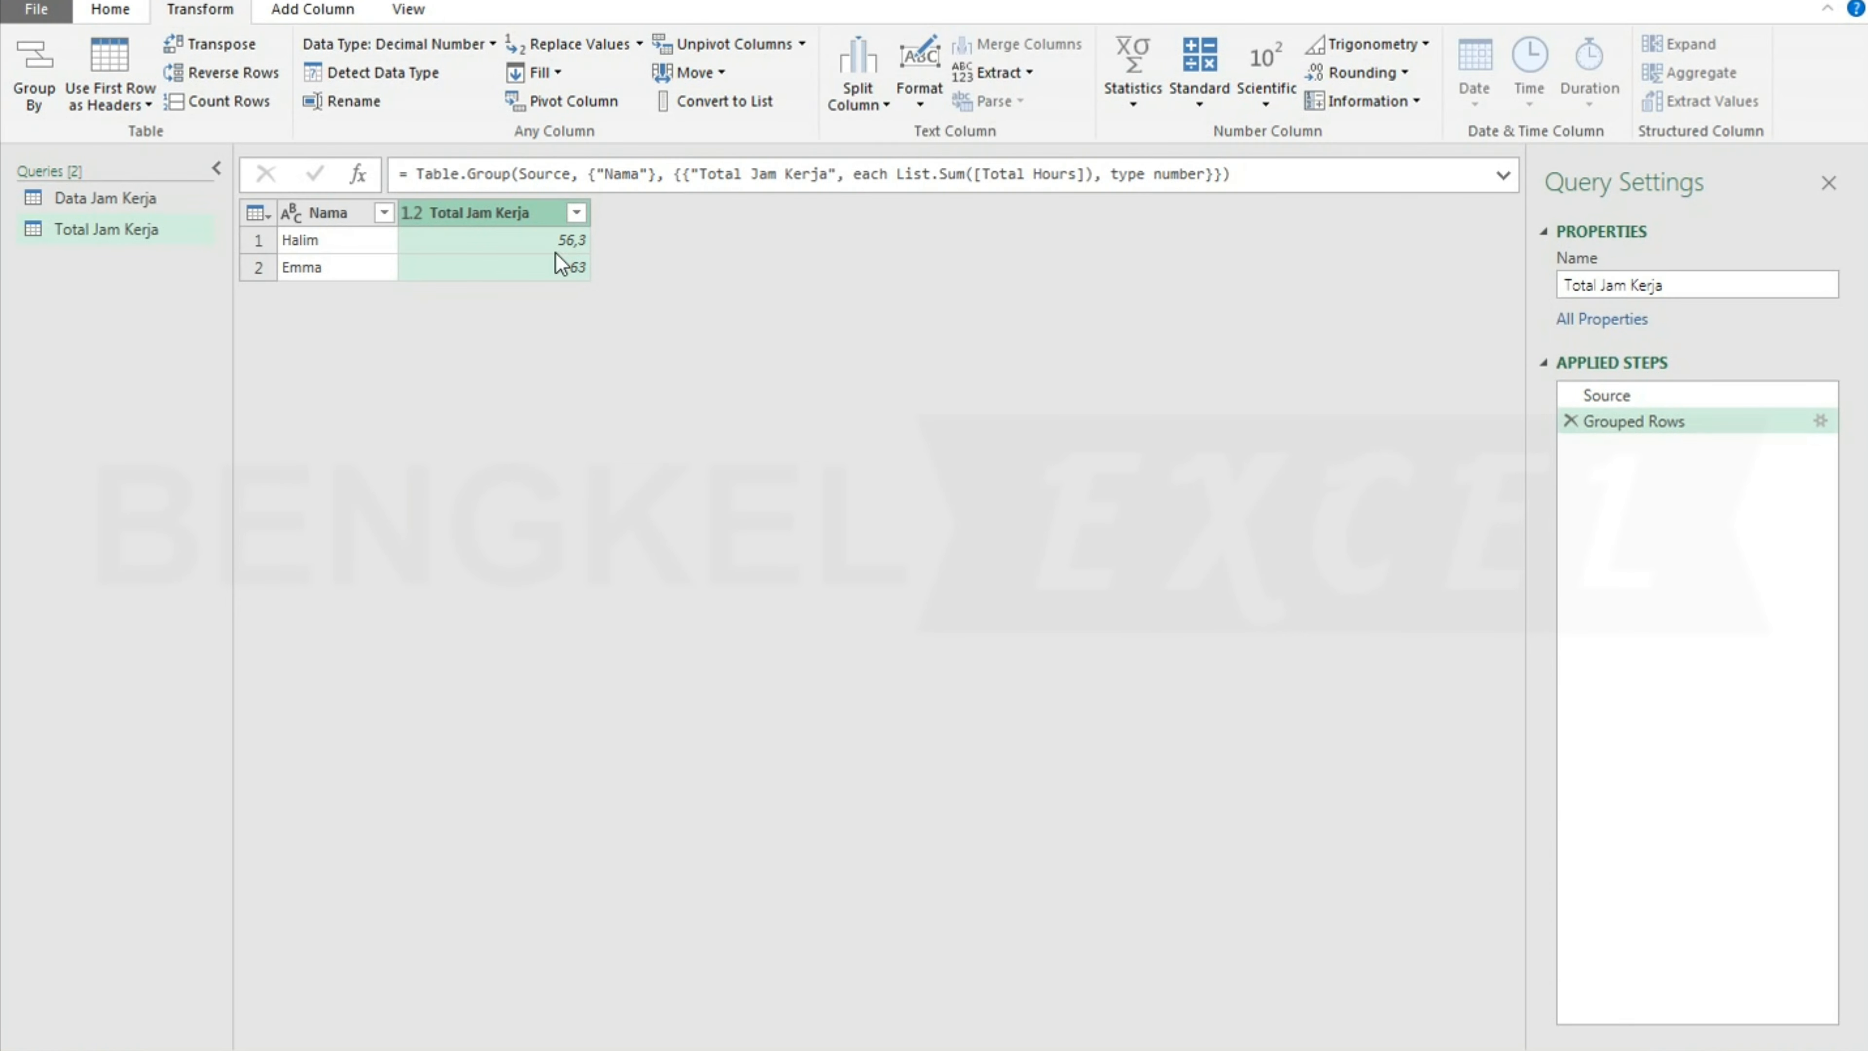
pyautogui.click(1399, 74)
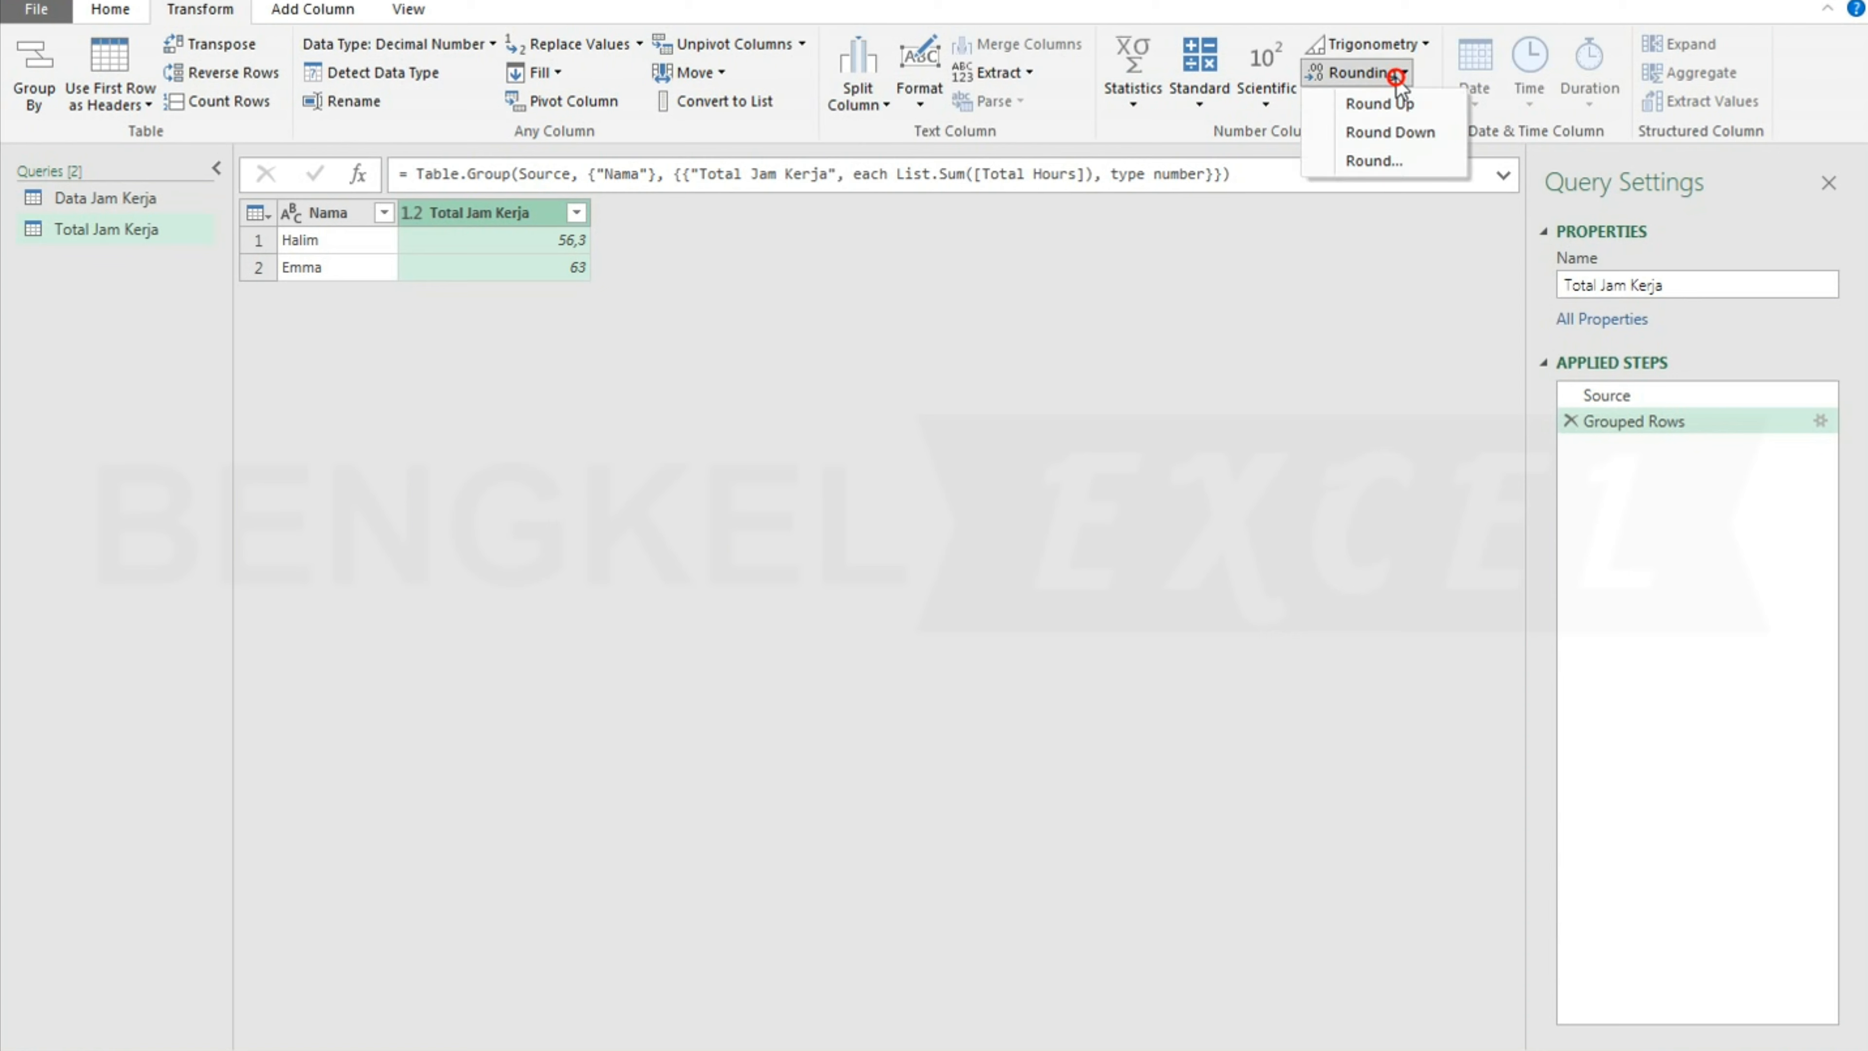
pyautogui.click(1386, 105)
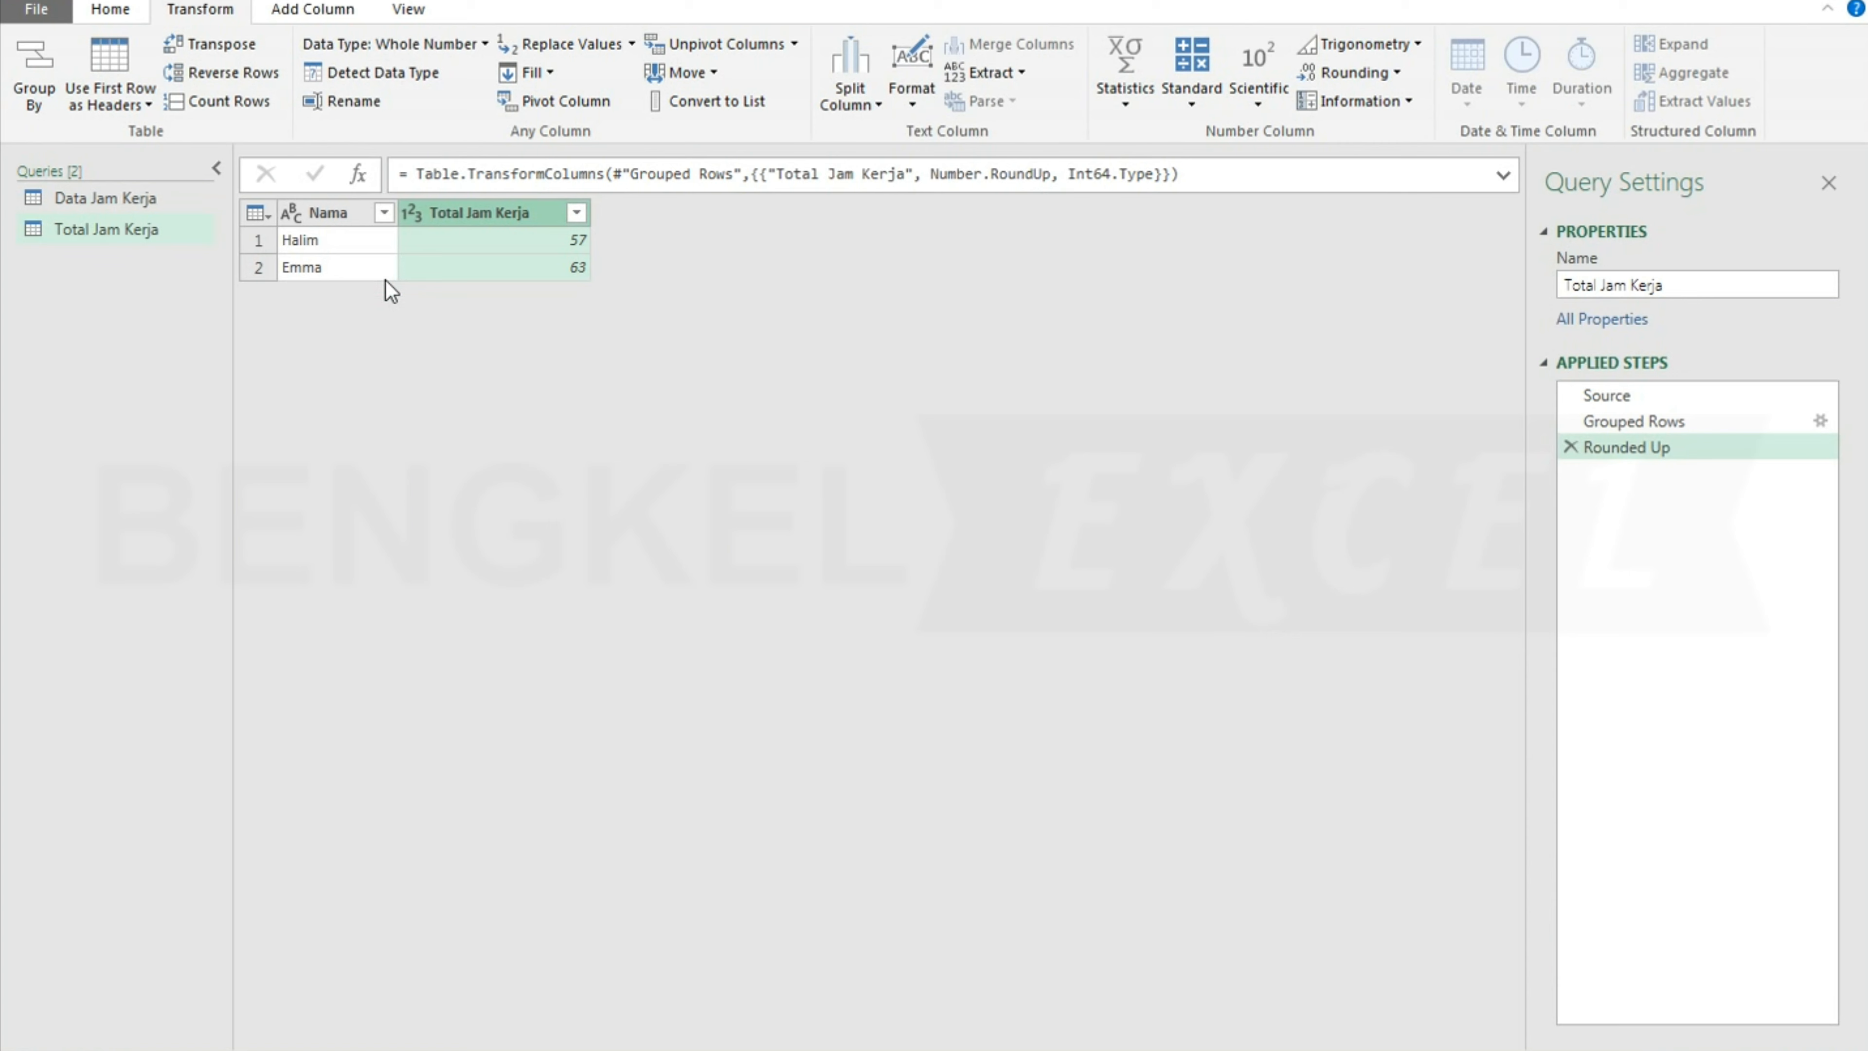
# - Close the query editor and load Total Jam Kerja as a table into the existing worksheet at cell I1 of Sheet1
pyautogui.click(115, 14)
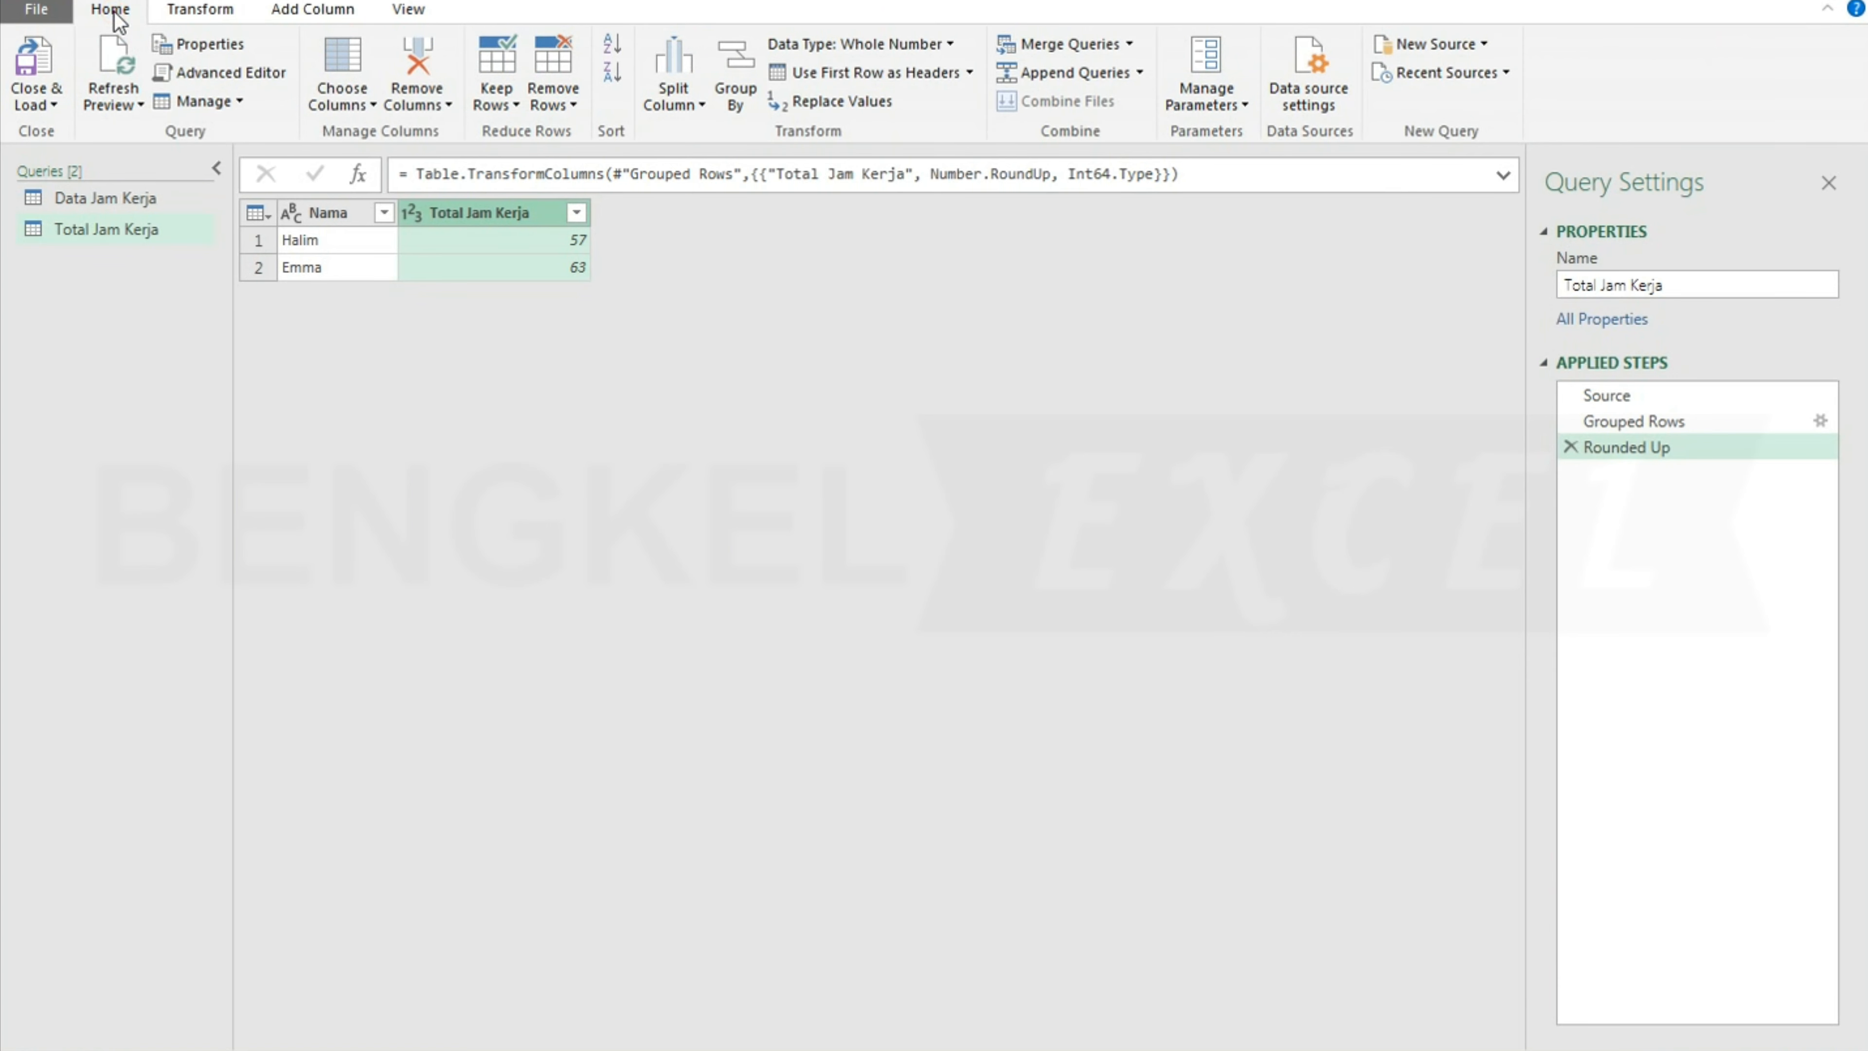
pyautogui.click(58, 105)
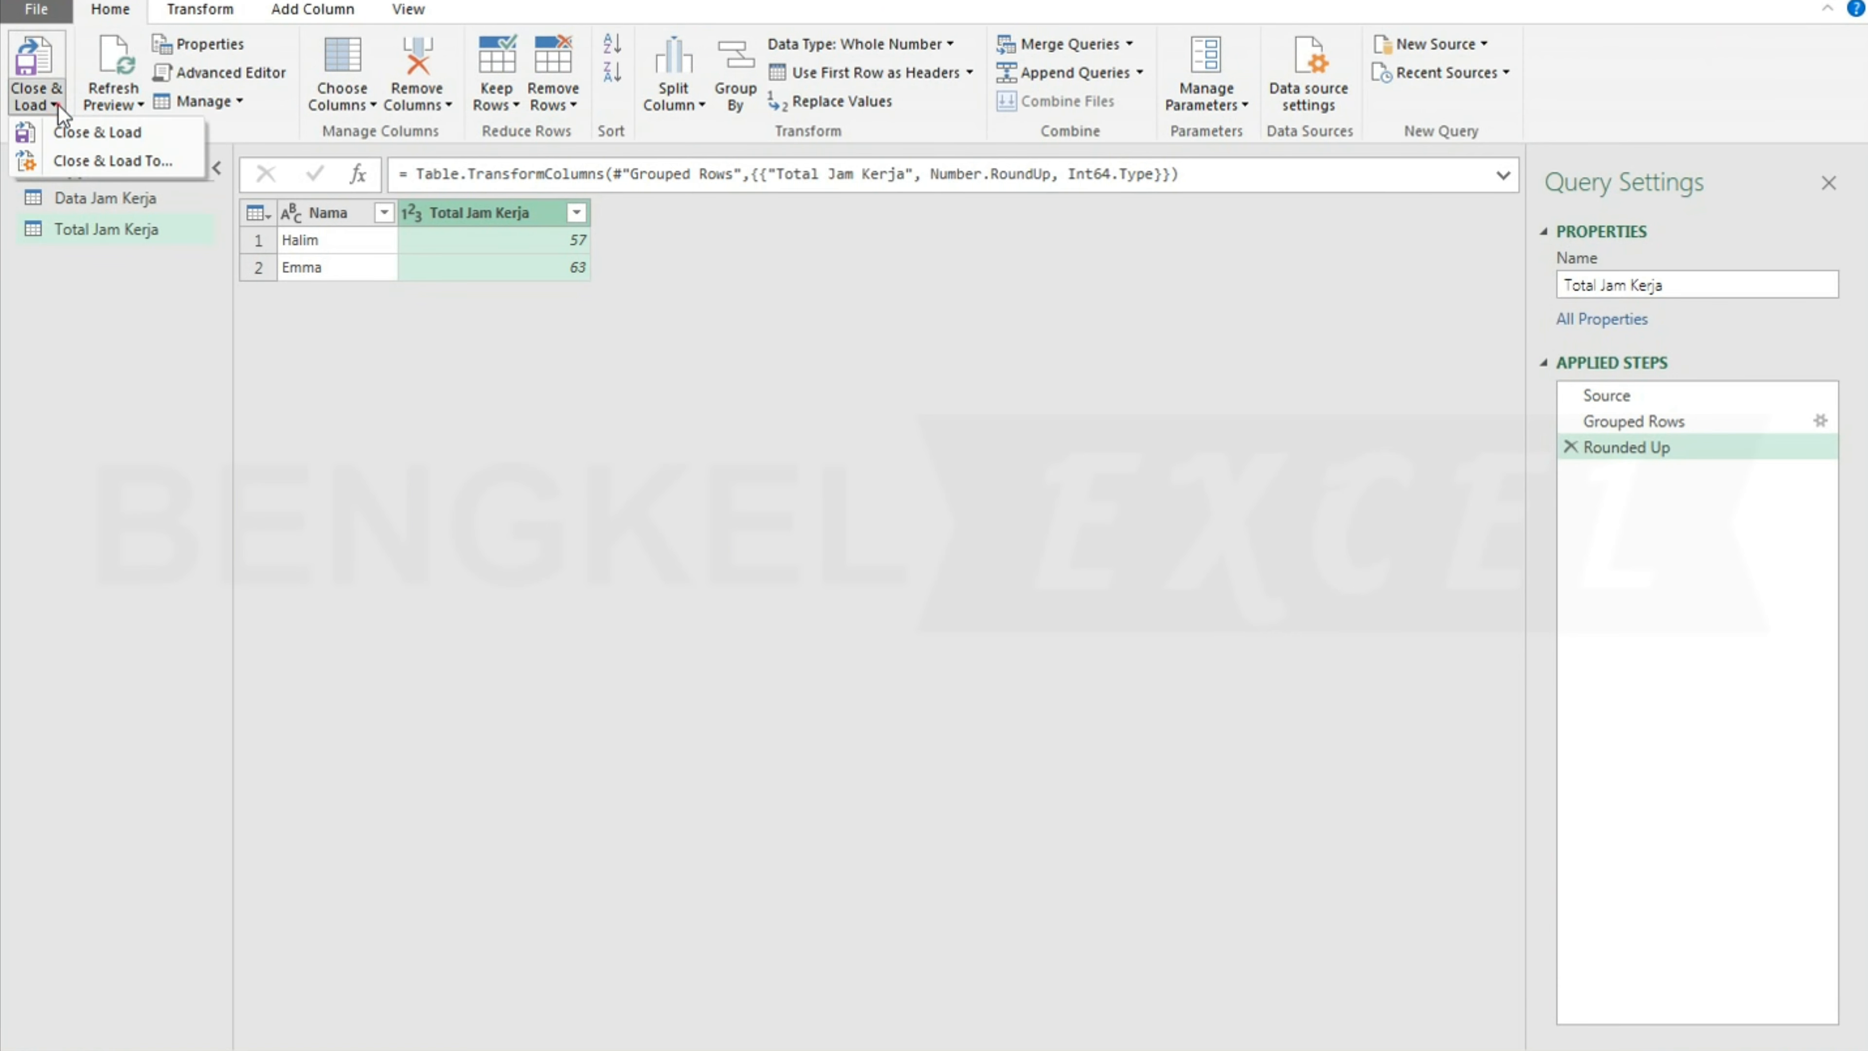
pyautogui.click(74, 171)
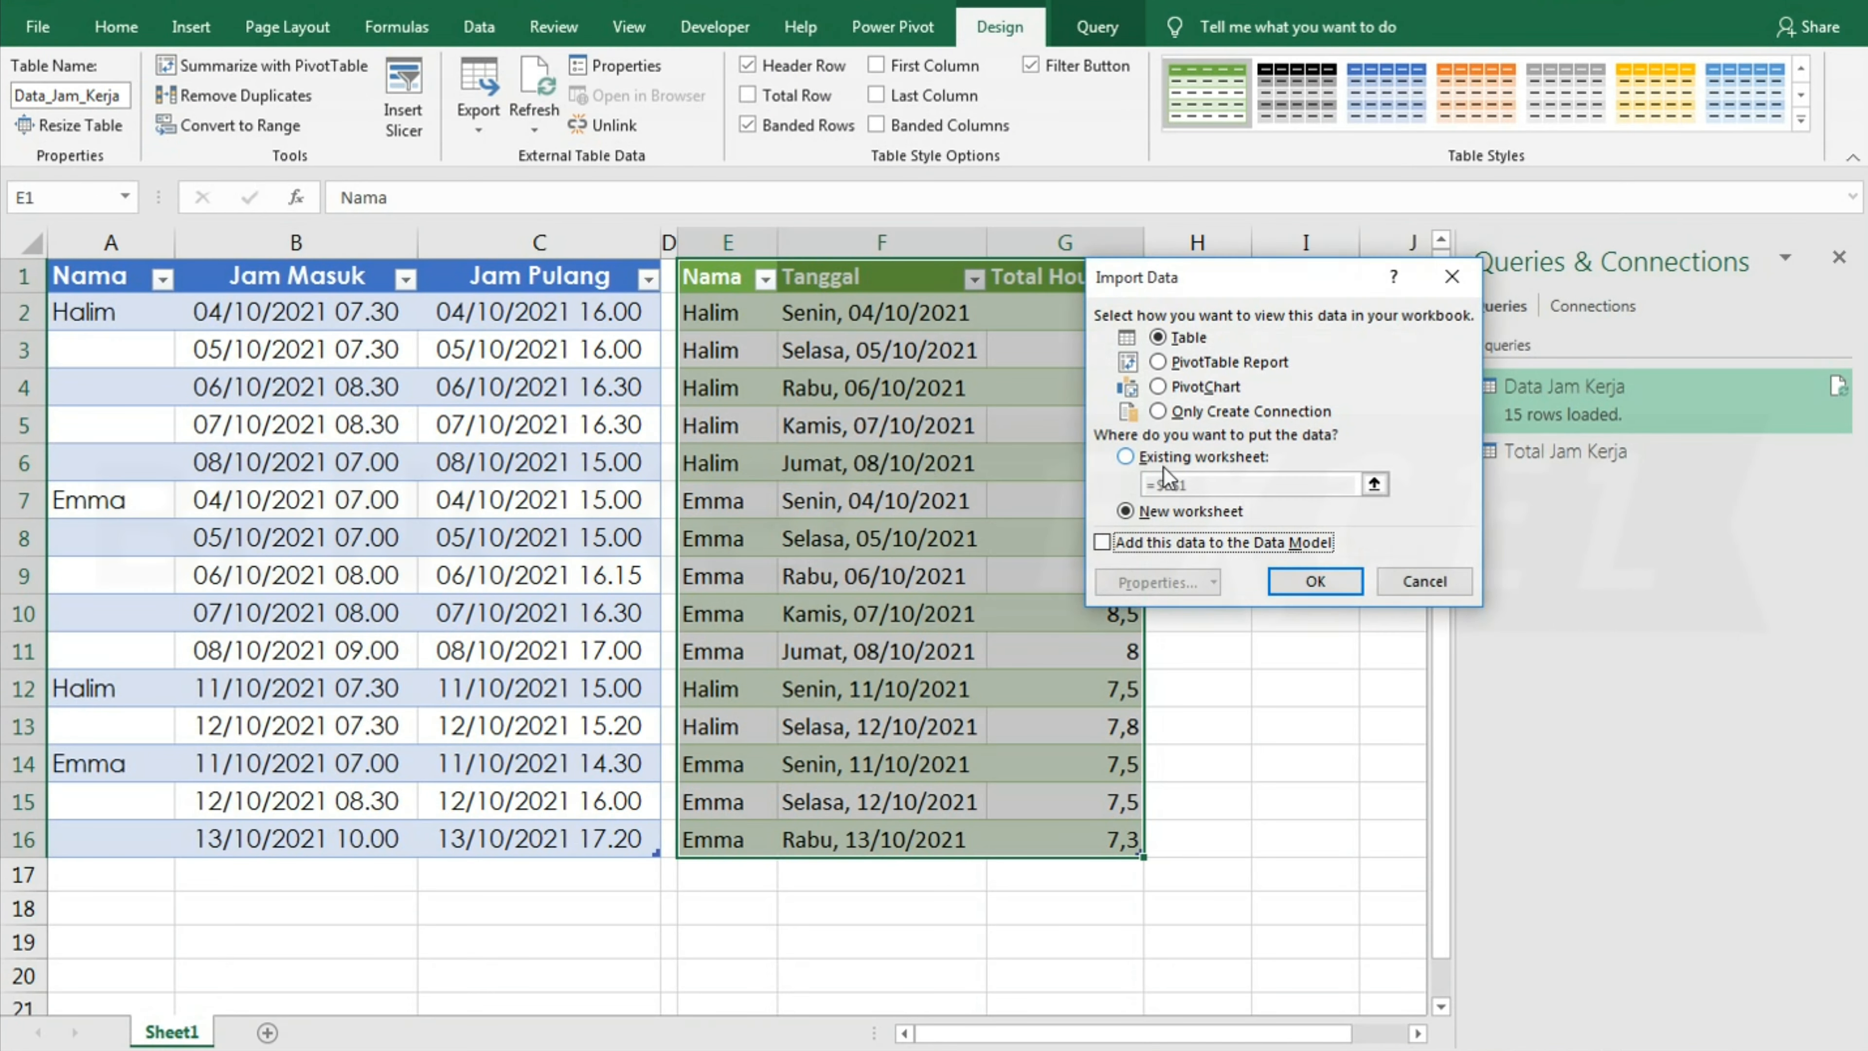
pyautogui.click(1192, 454)
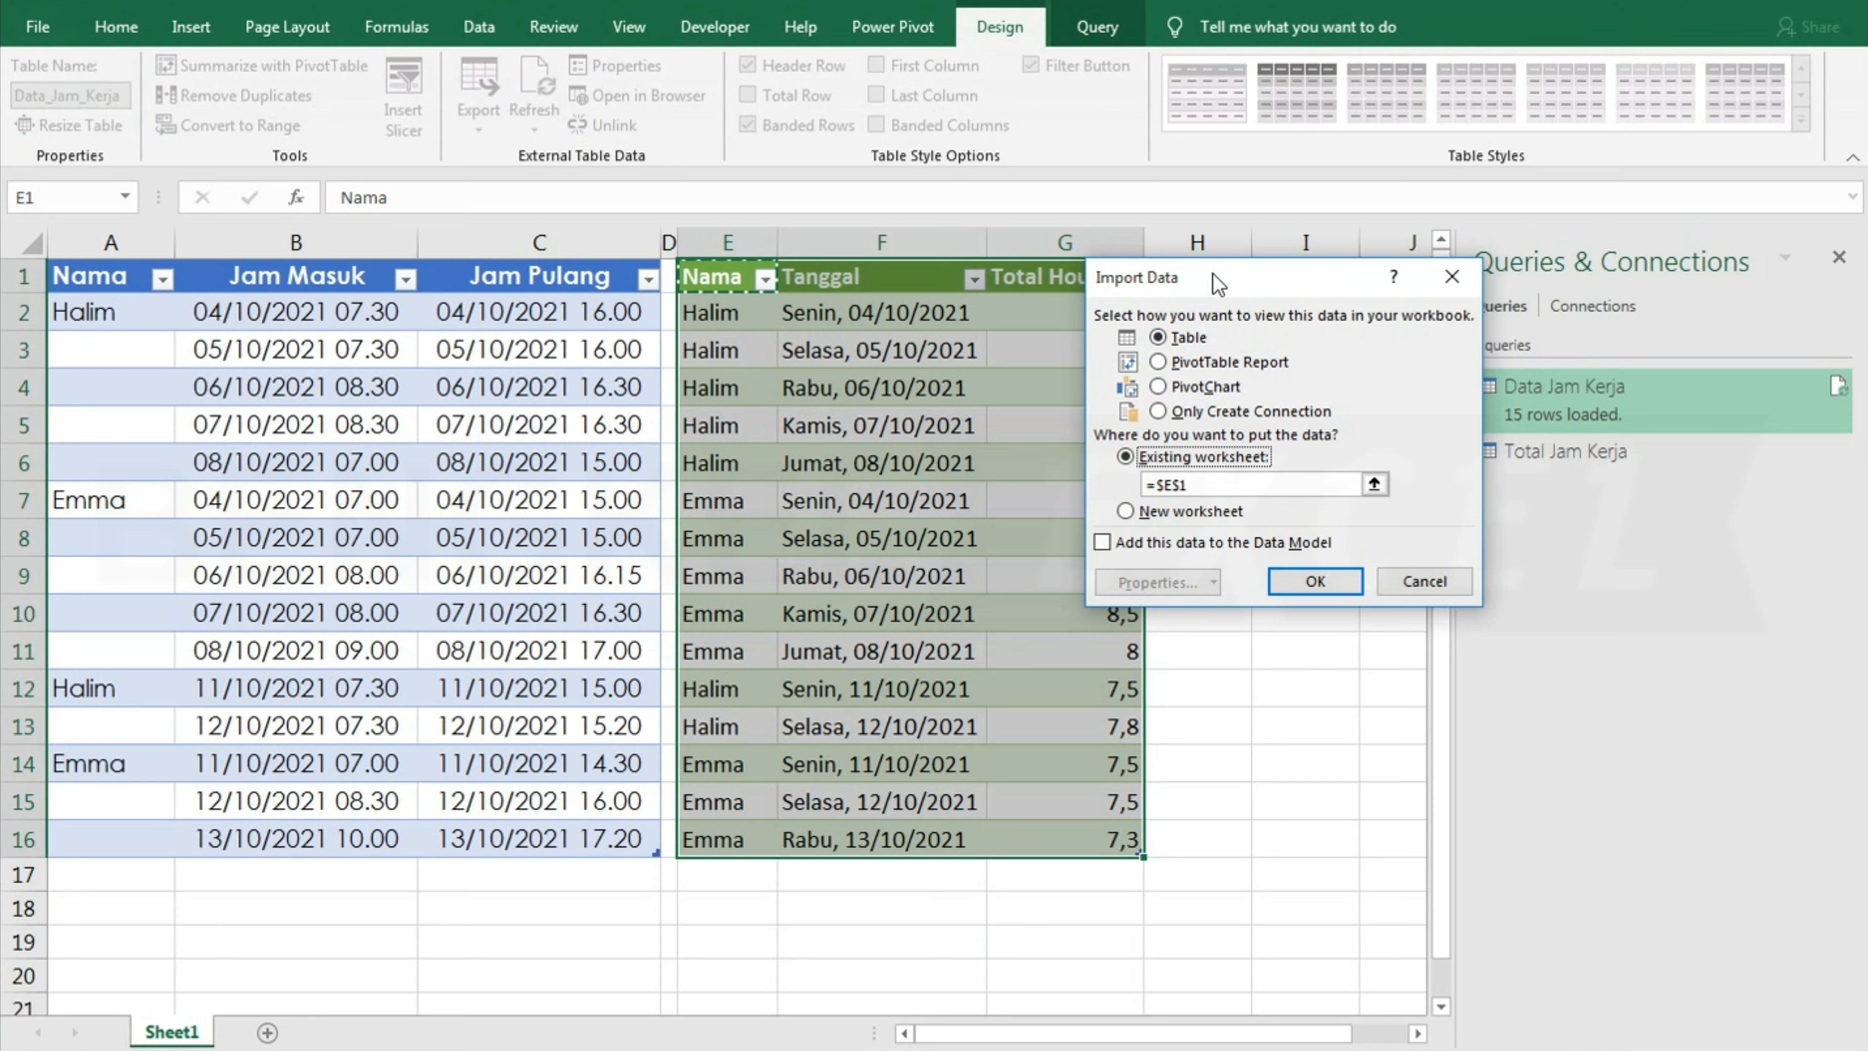
pyautogui.moveTo(1213, 274); pyautogui.dragTo(657, 269)
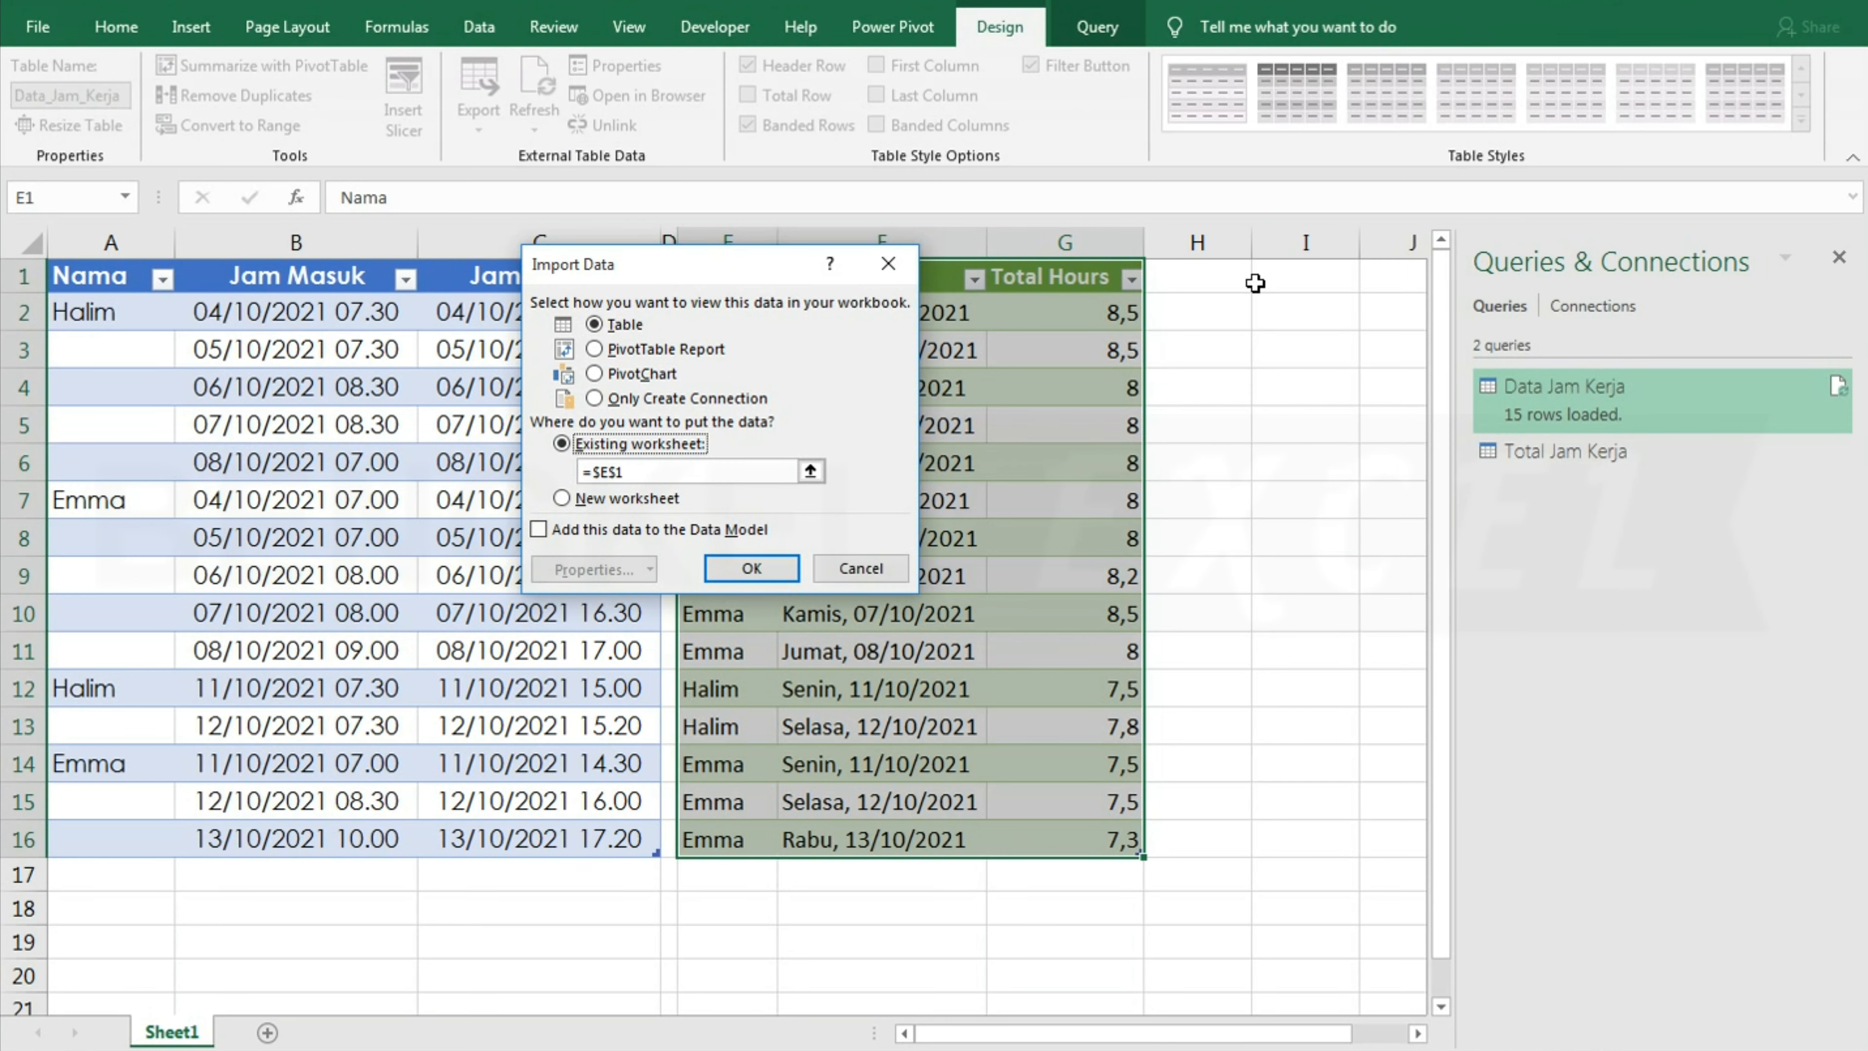
pyautogui.doubleClick(637, 471)
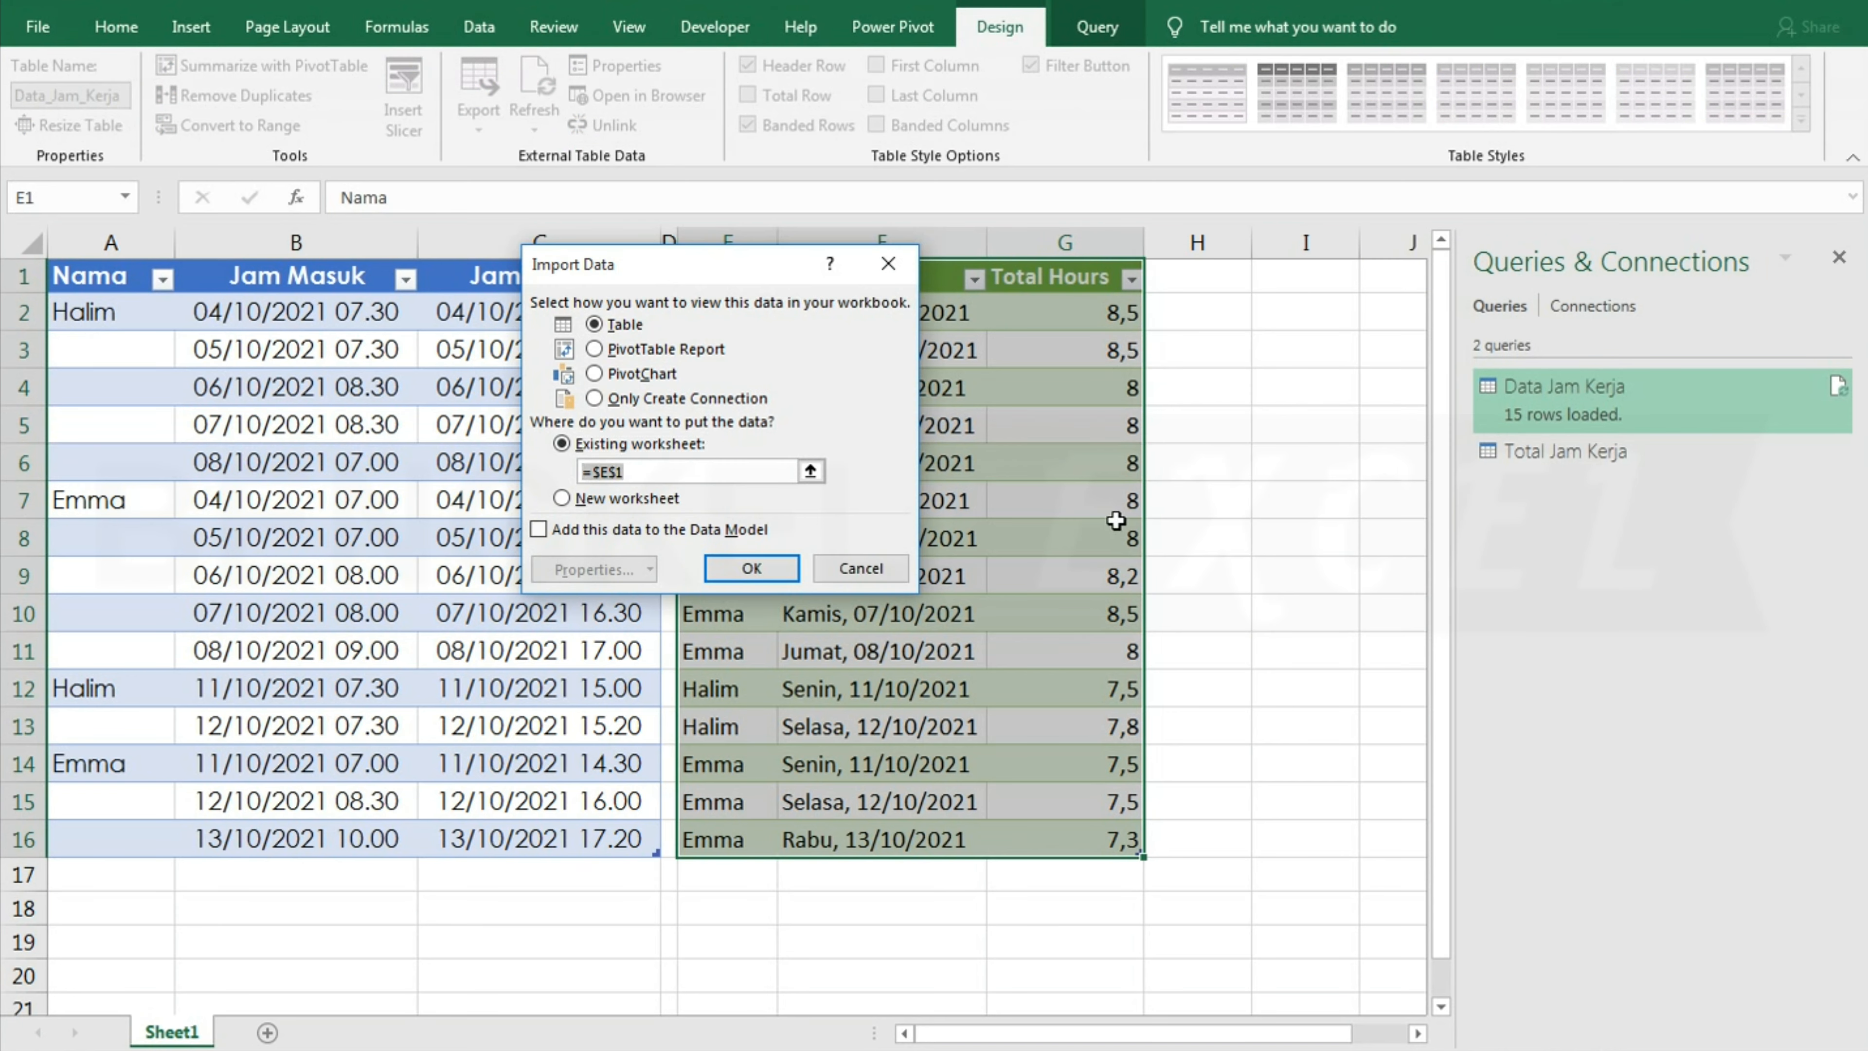
pyautogui.press('BackSpace')
pyautogui.click(1291, 281)
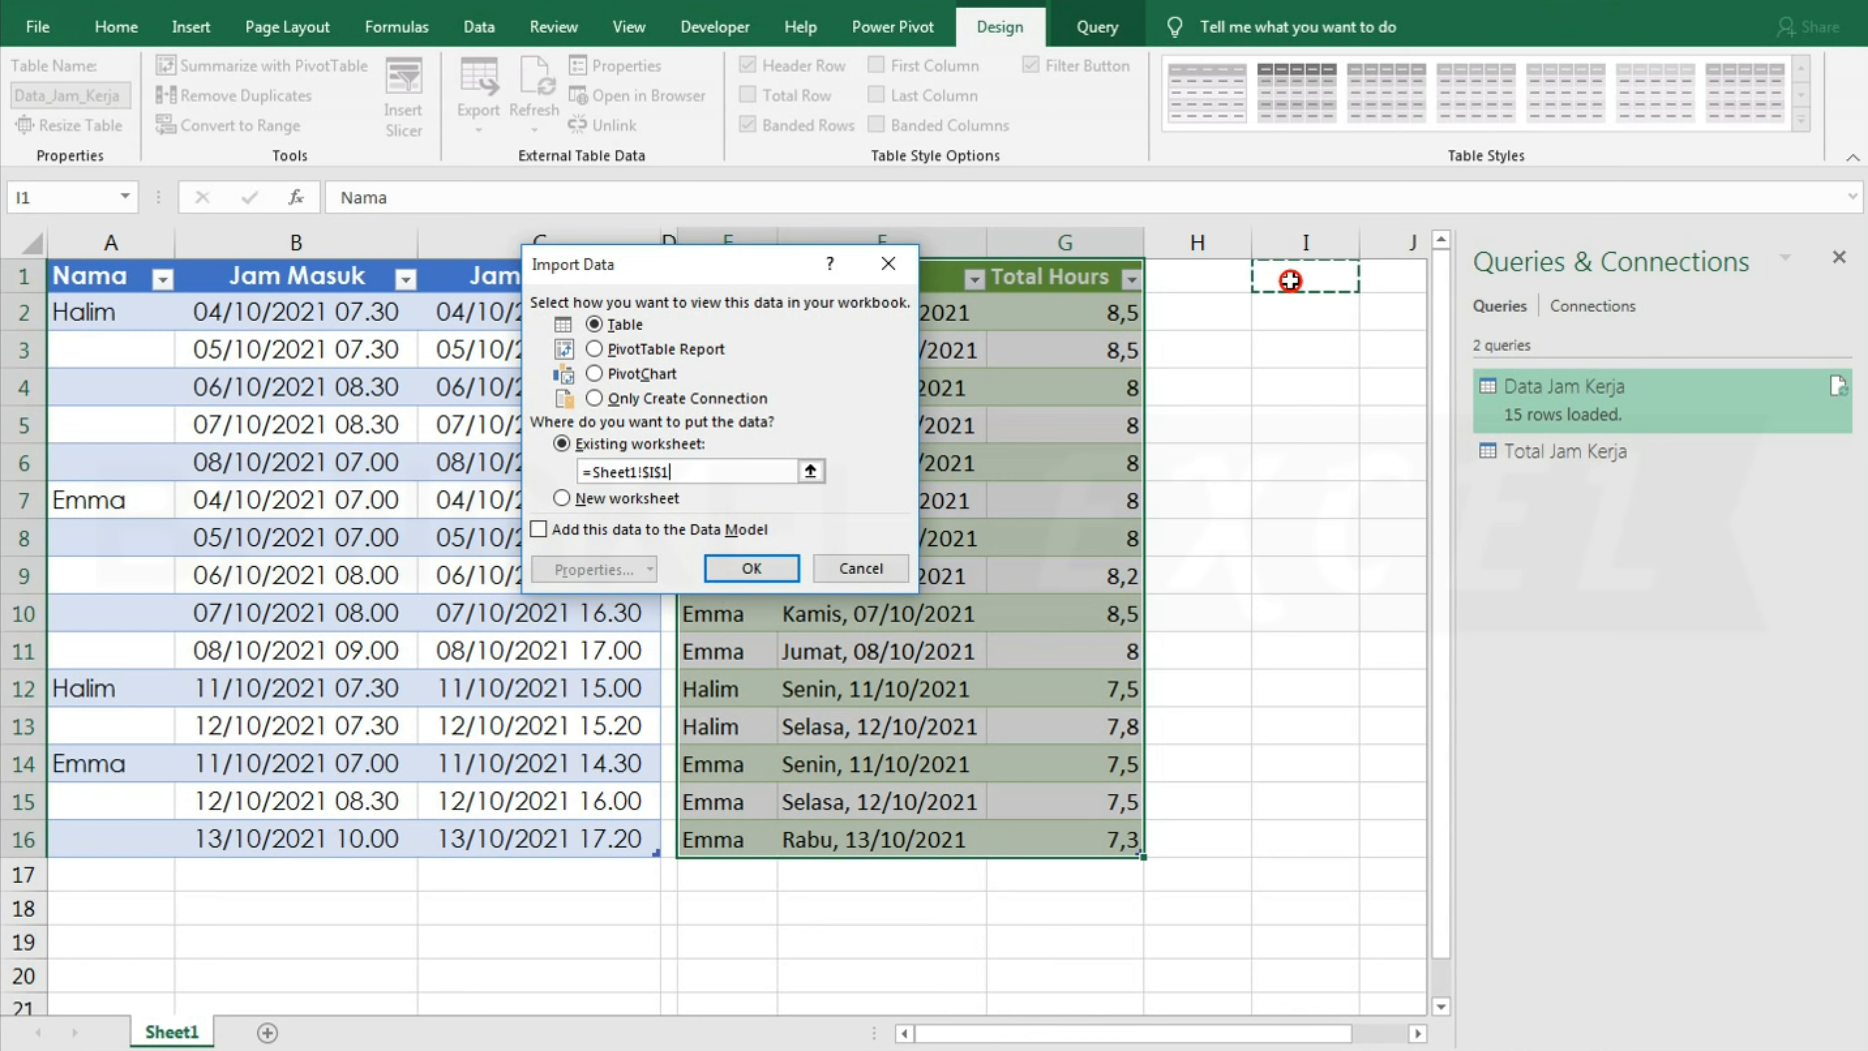
pyautogui.click(767, 571)
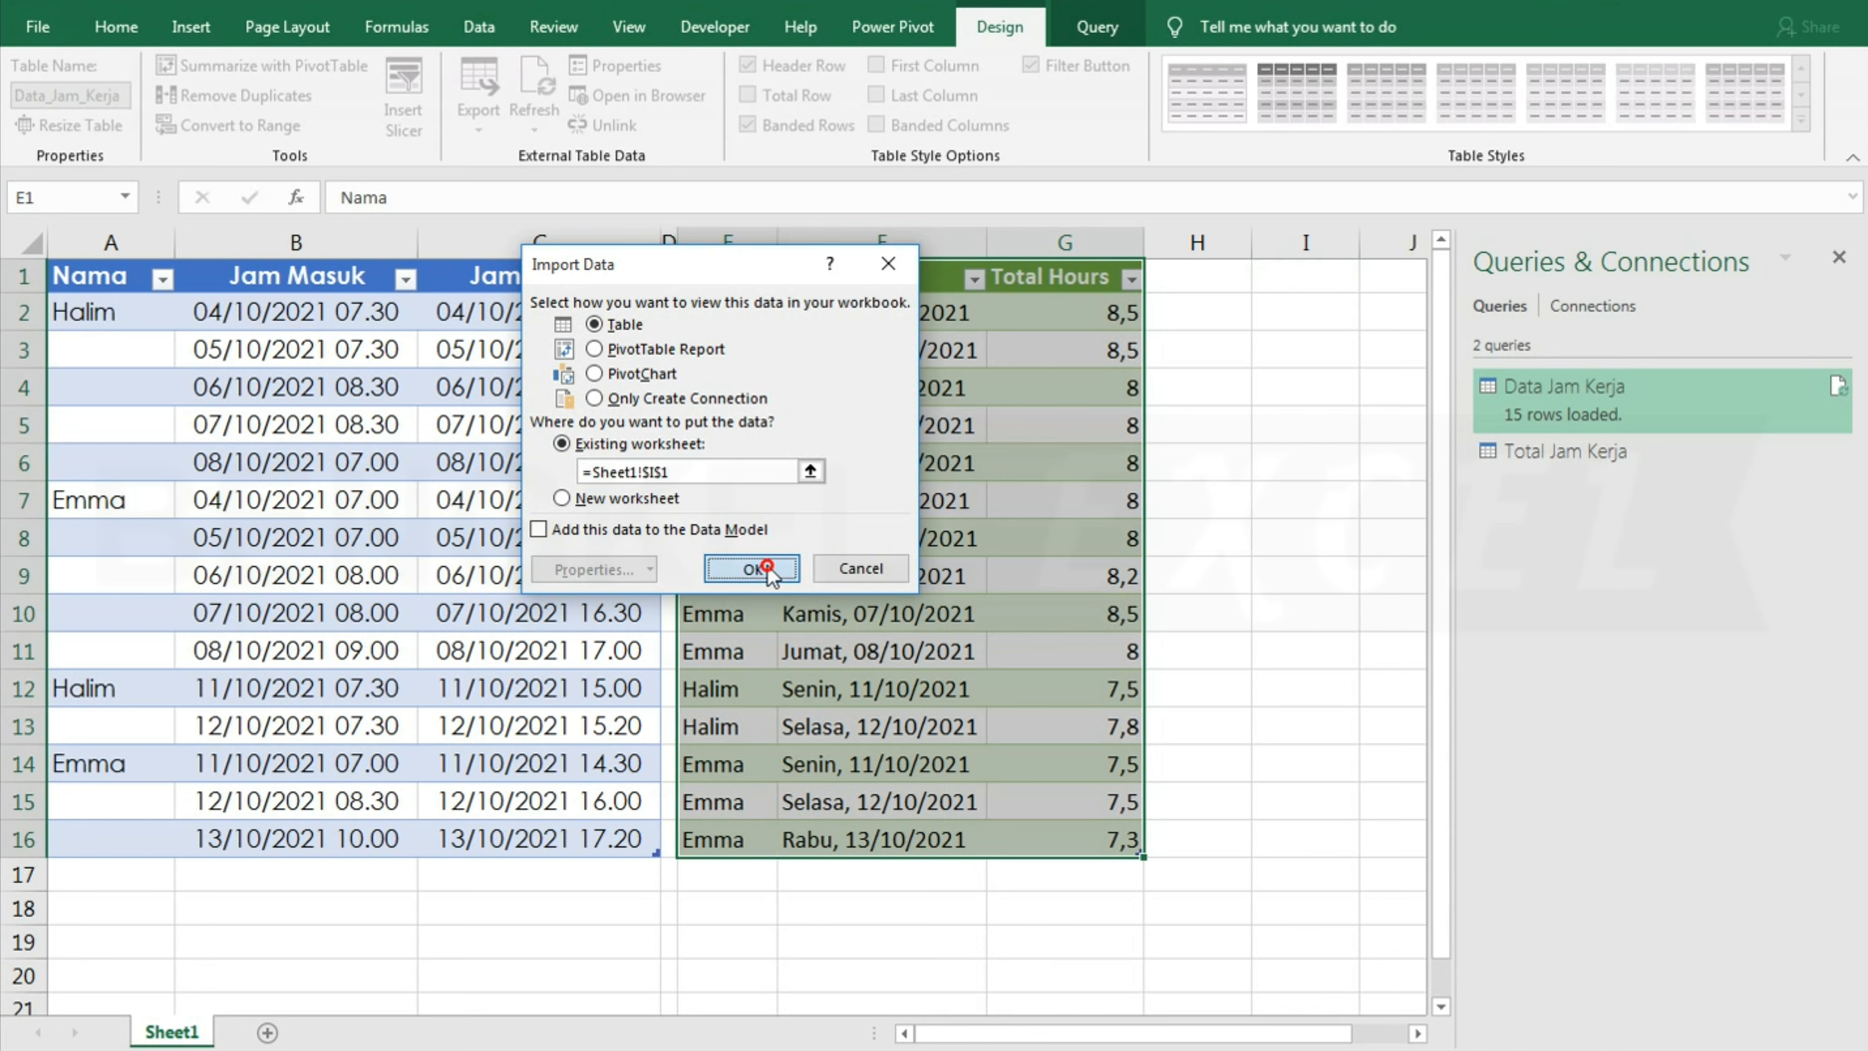
# - Hide the list of workbook queries and narrow the empty column H between the two result tables
pyautogui.click(1834, 259)
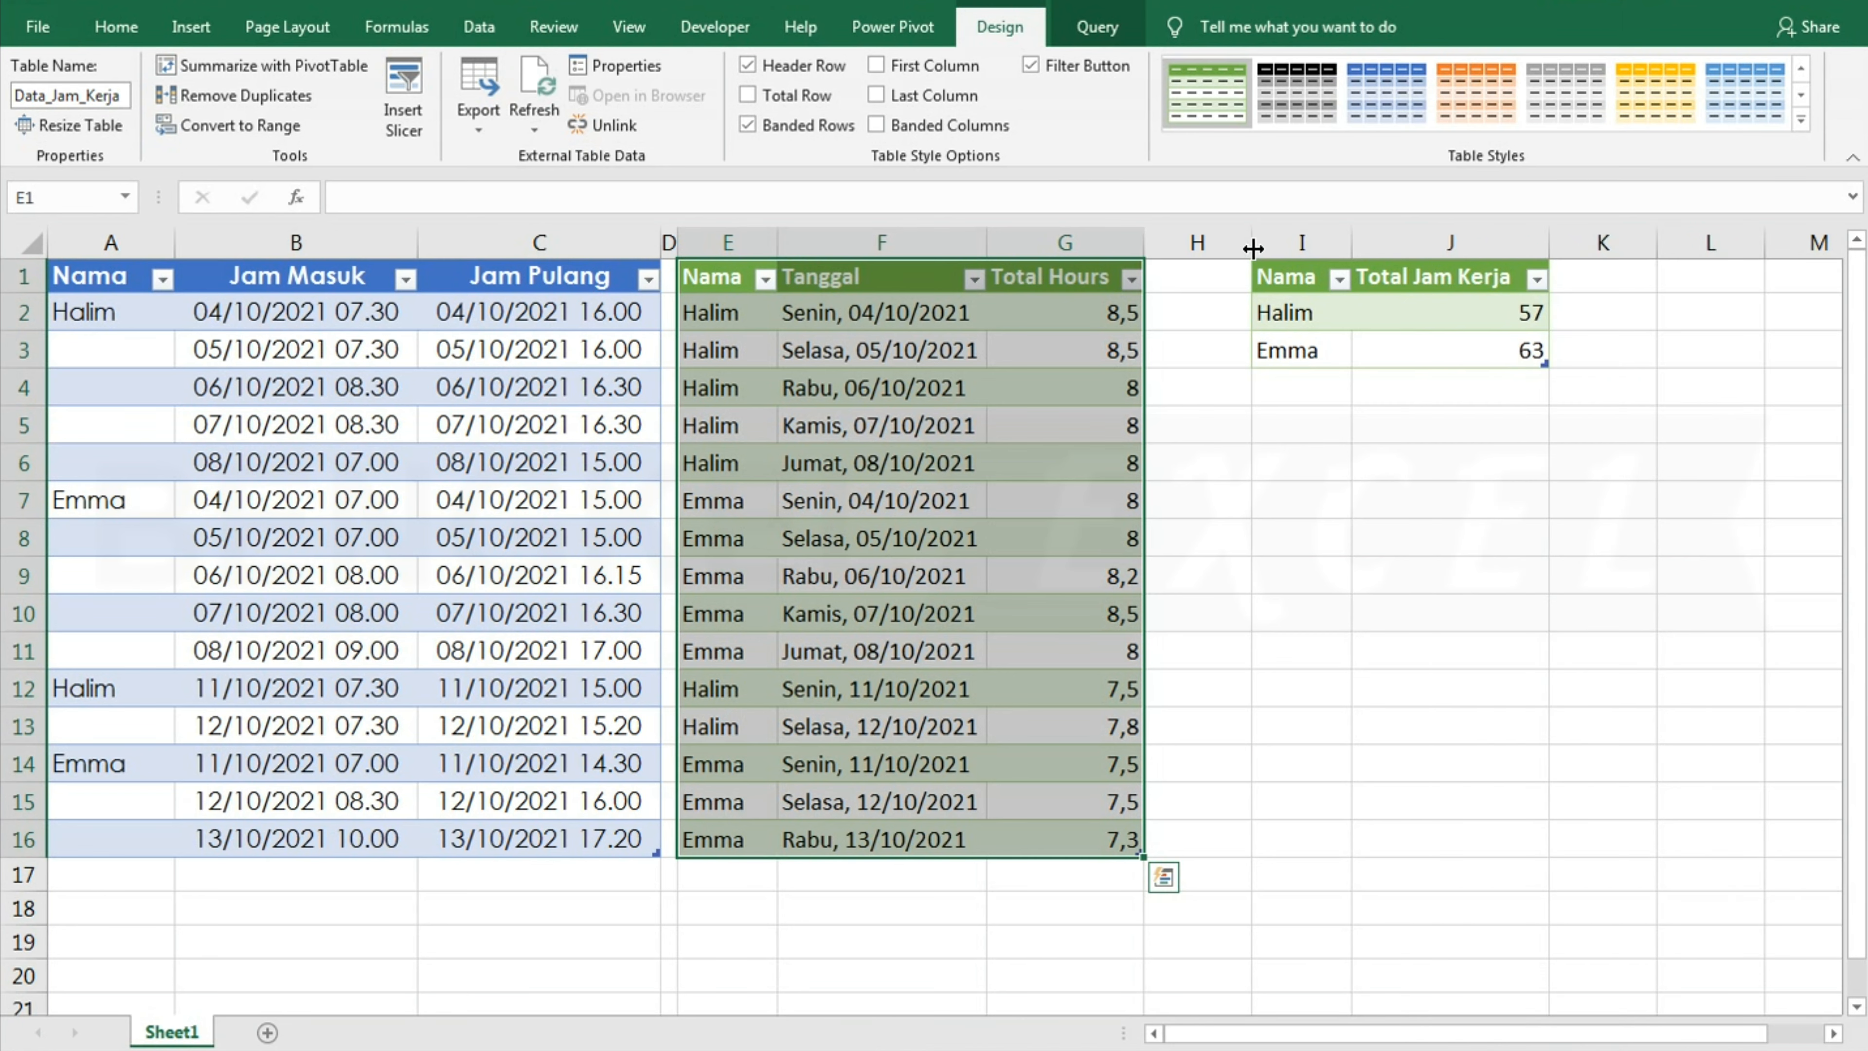
pyautogui.moveTo(1252, 243); pyautogui.dragTo(1169, 243)
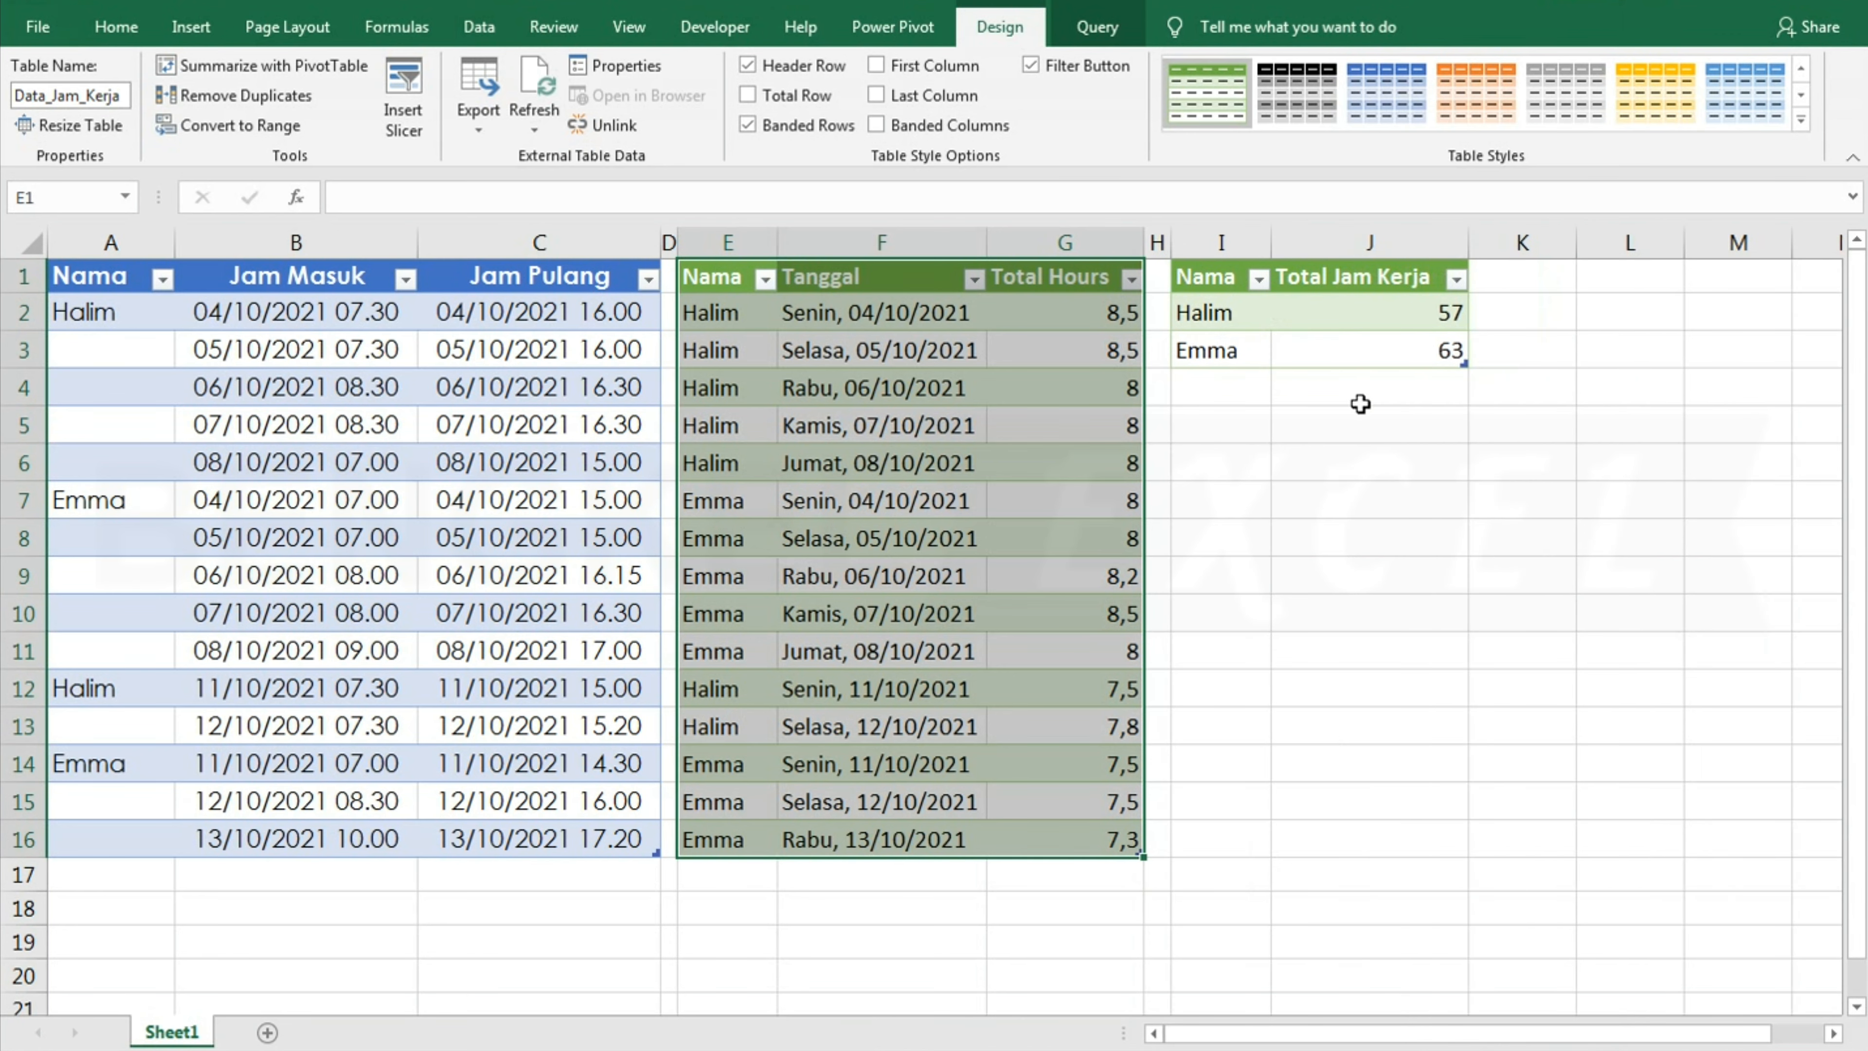
pyautogui.click(1372, 390)
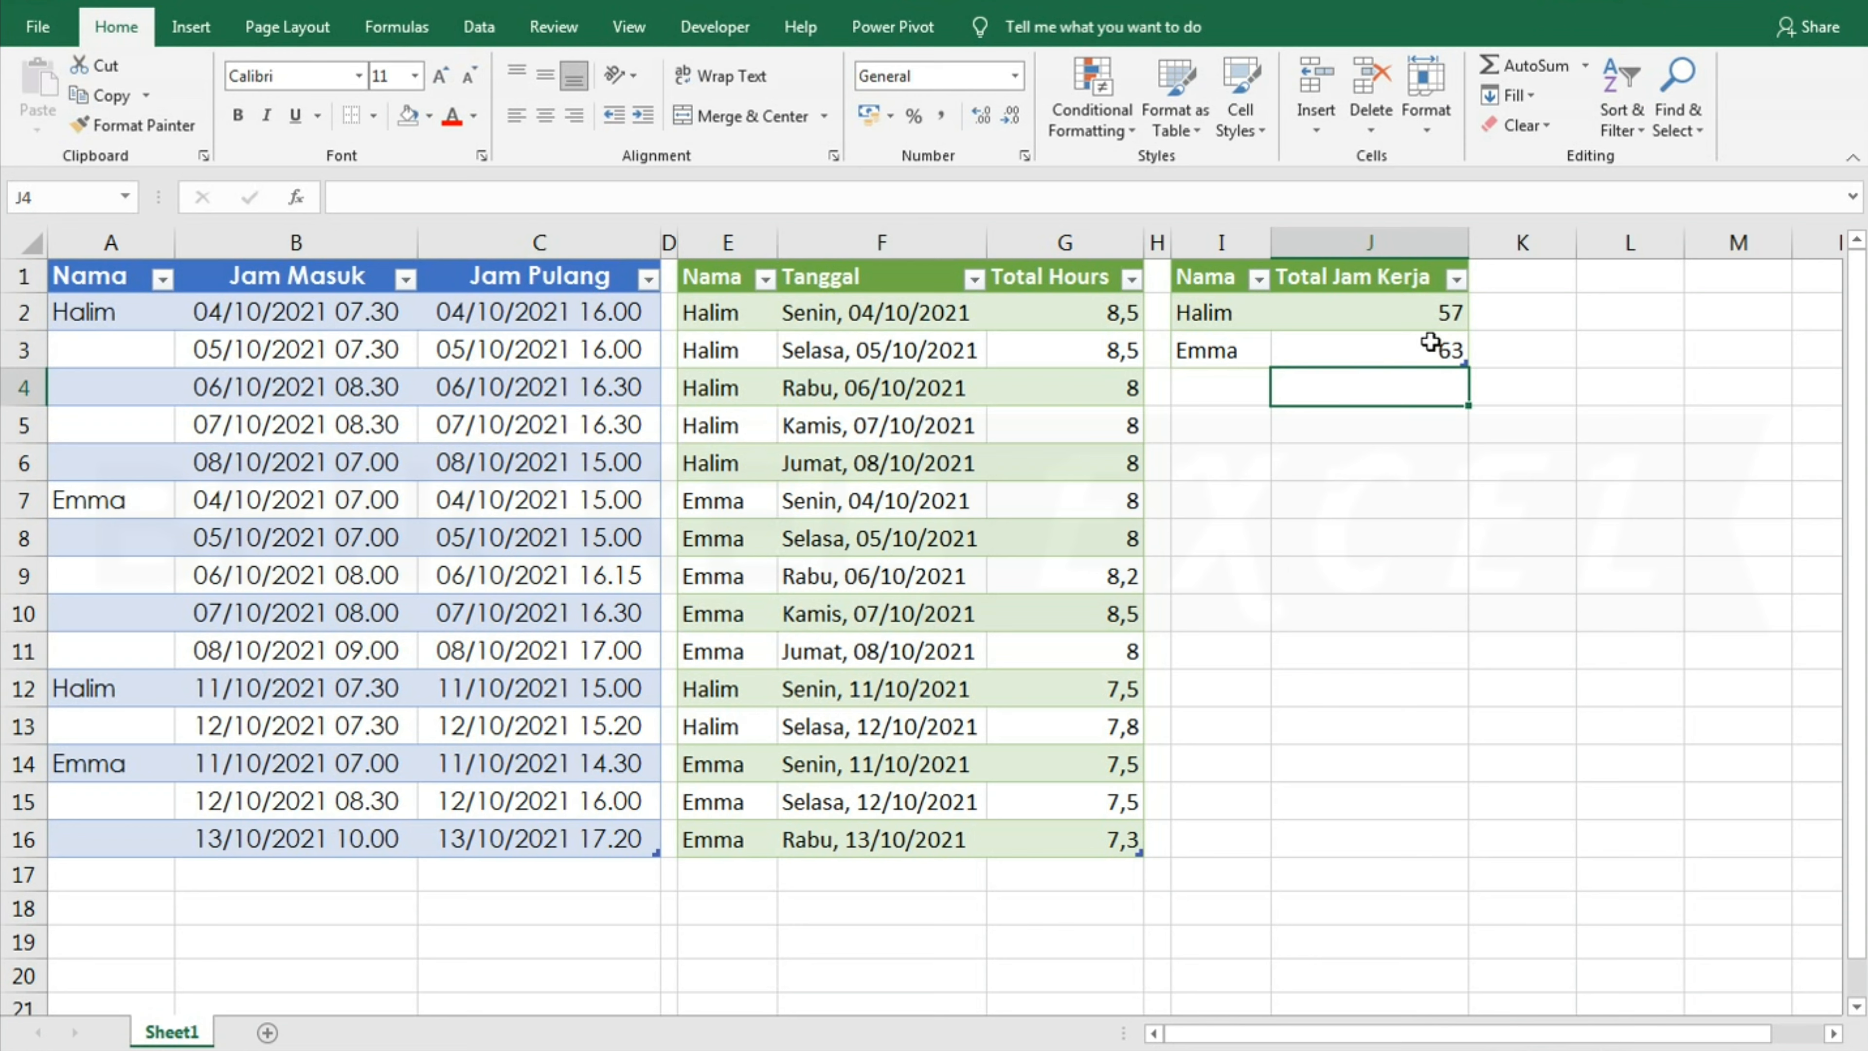
pyautogui.click(1438, 313)
pyautogui.click(1440, 366)
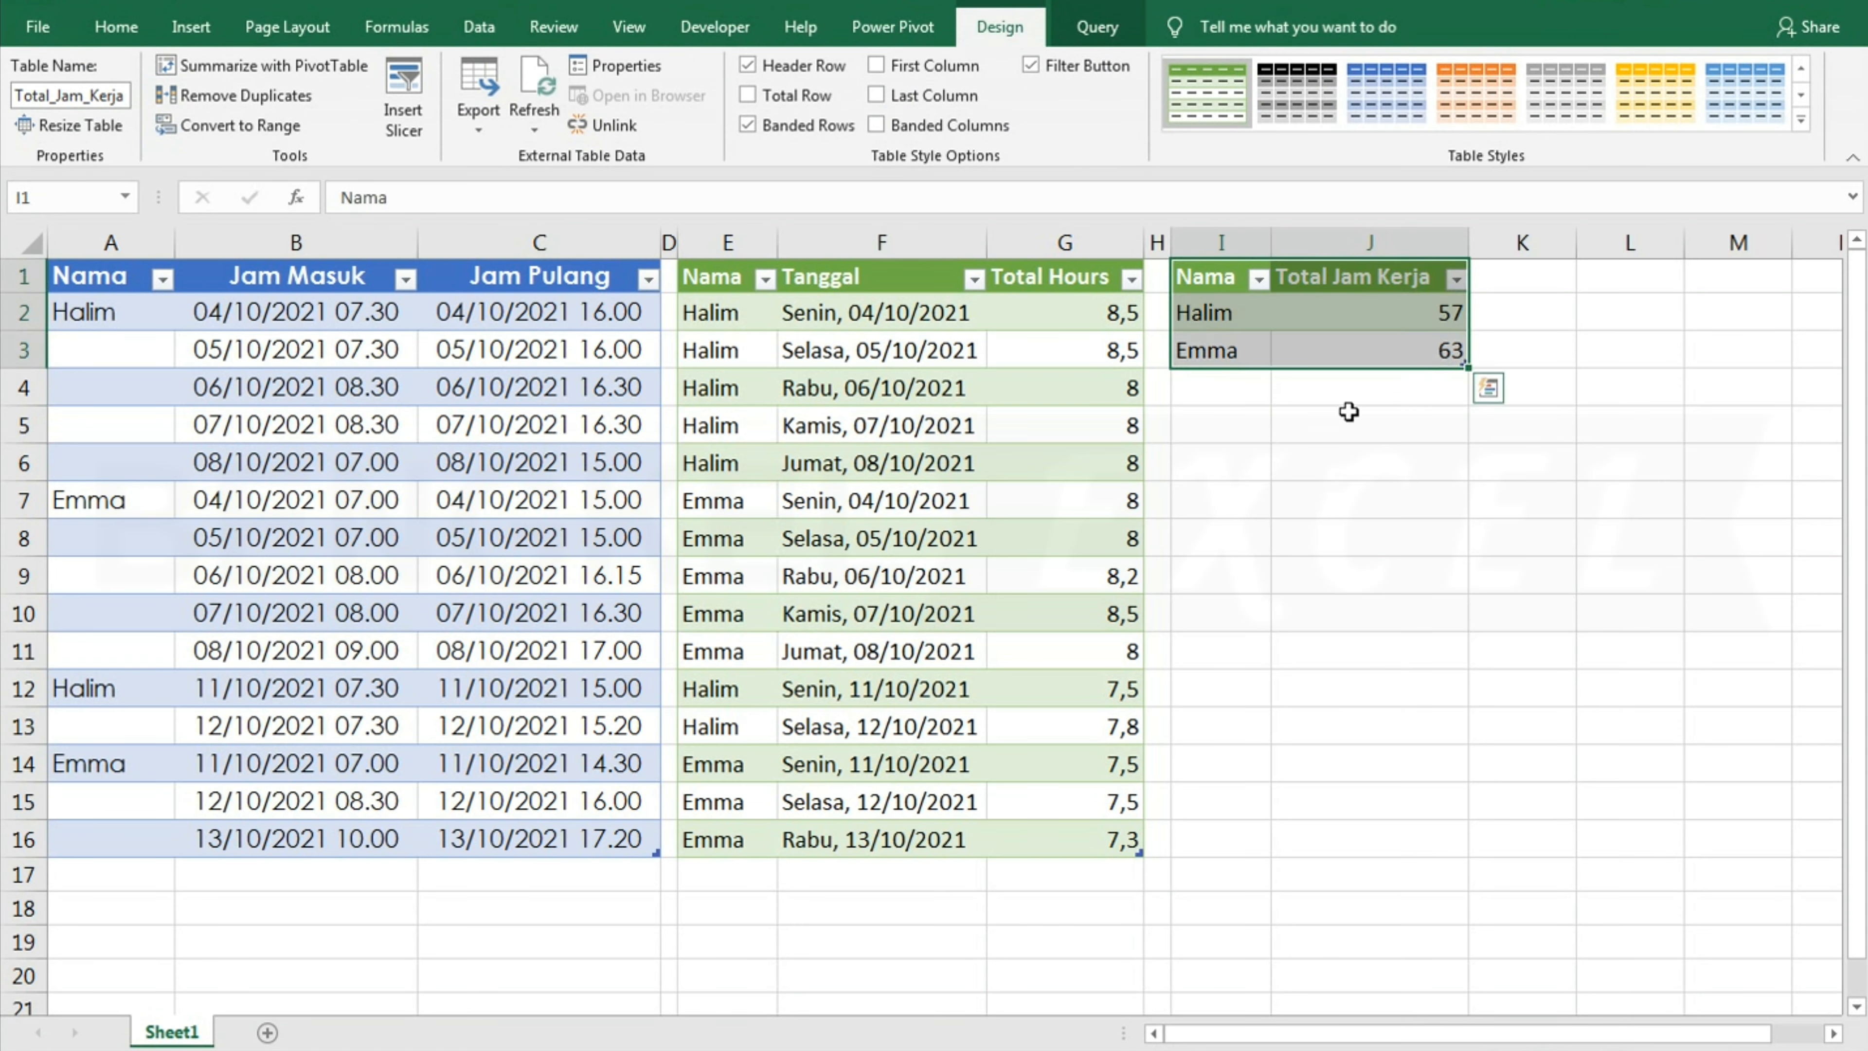
pyautogui.click(1611, 581)
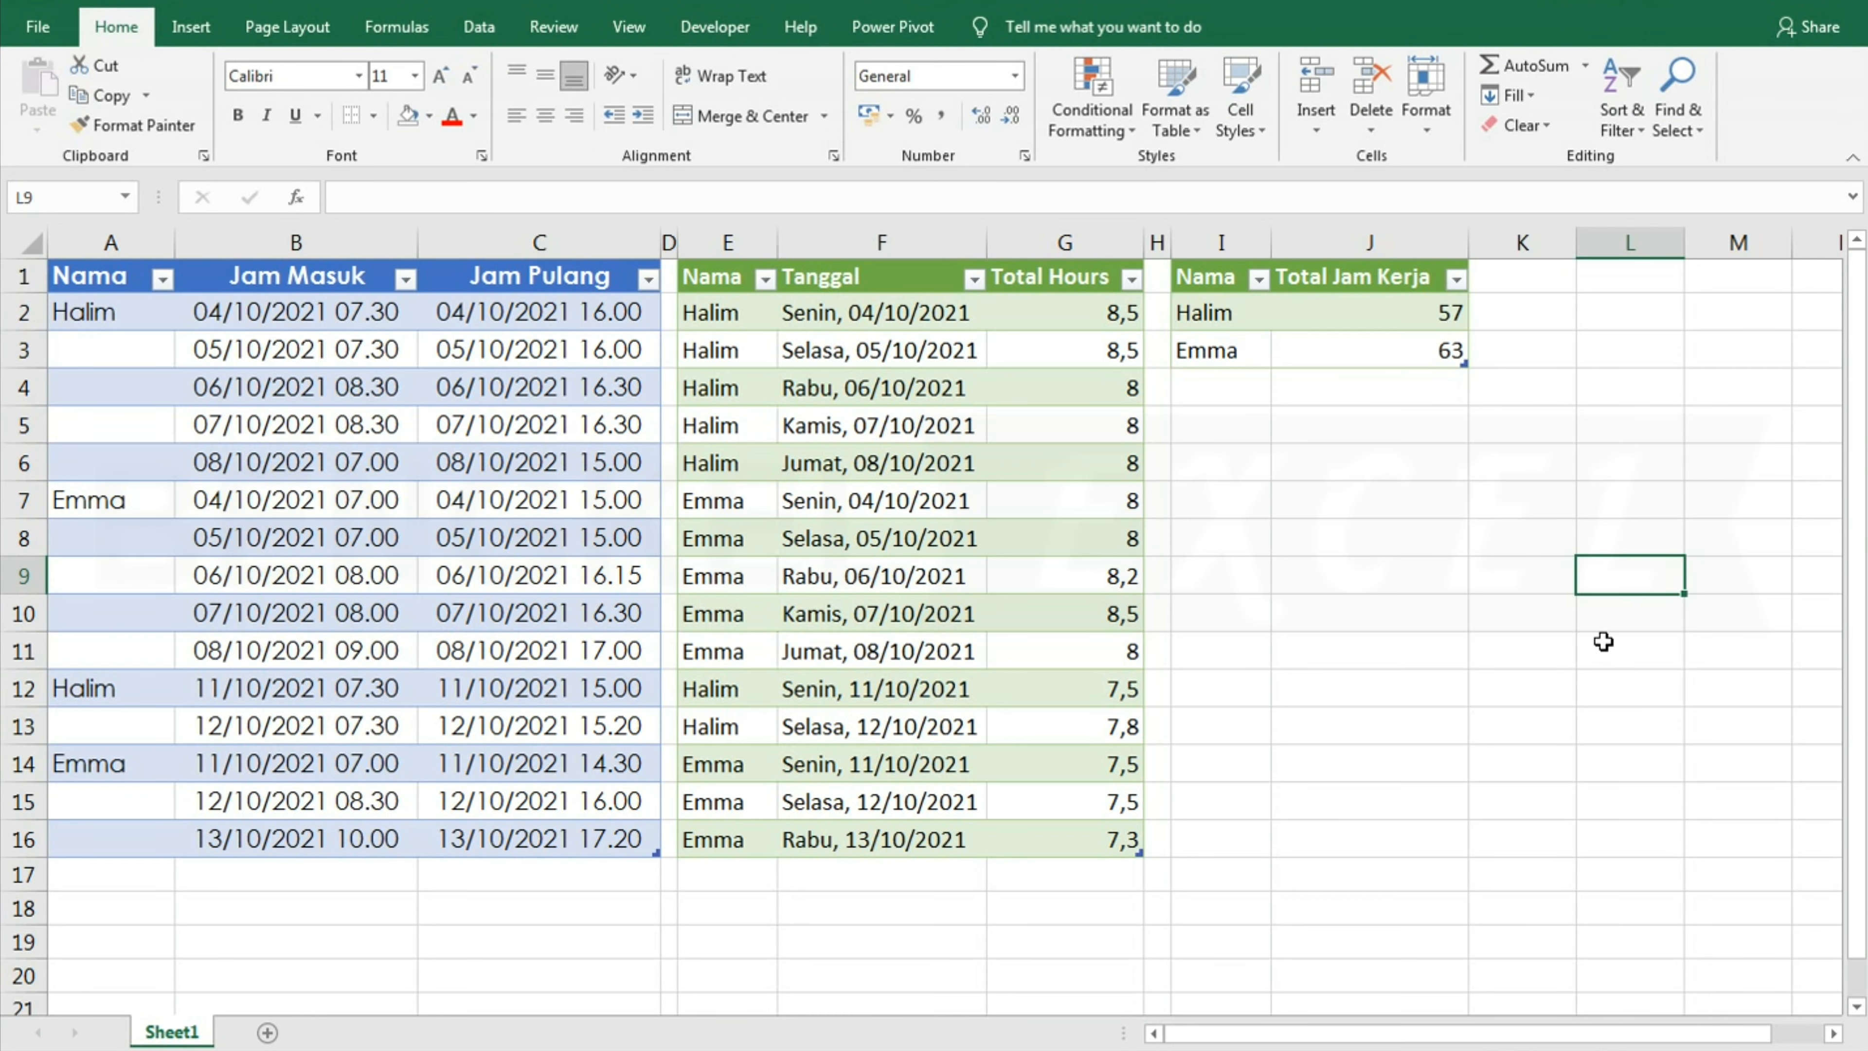